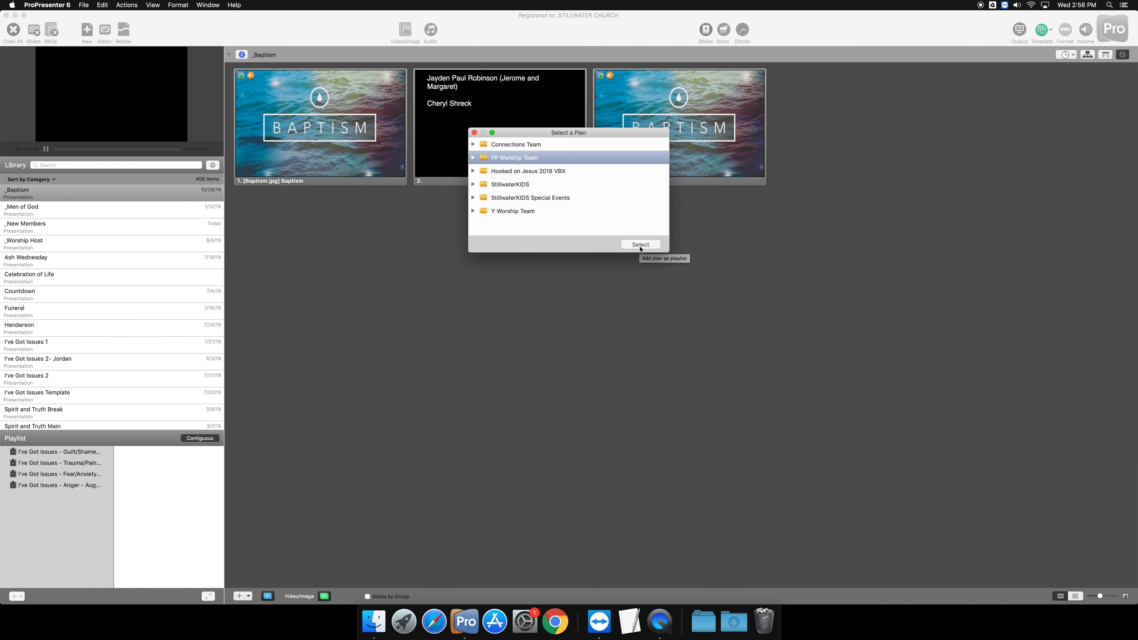
# Add the FP Worship Team plan "I've Got Issues - Anger - August 10 & 11, 2019" as a playlist, skipping all files already in the library
pyautogui.click(473, 158)
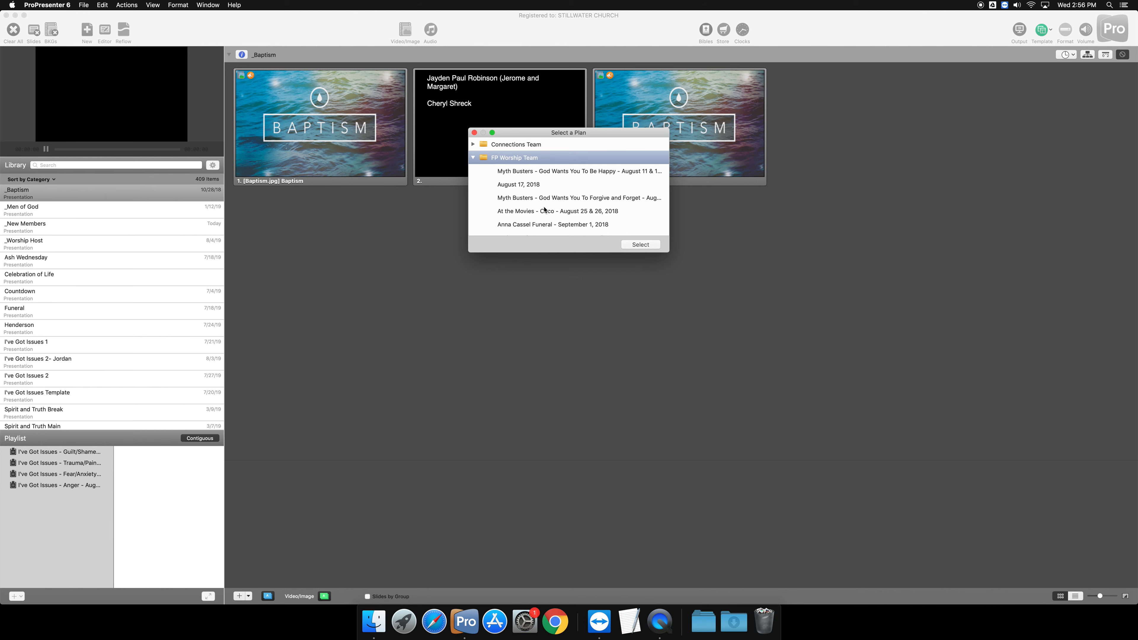
pyautogui.scroll(-15, 544, 210)
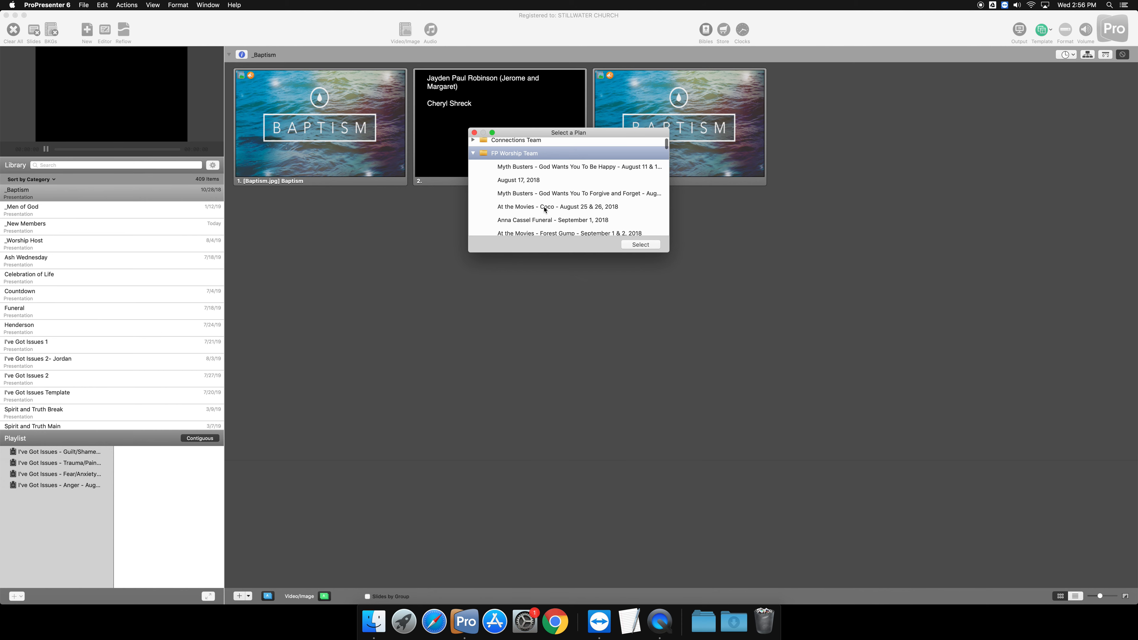
pyautogui.scroll(-15, 544, 210)
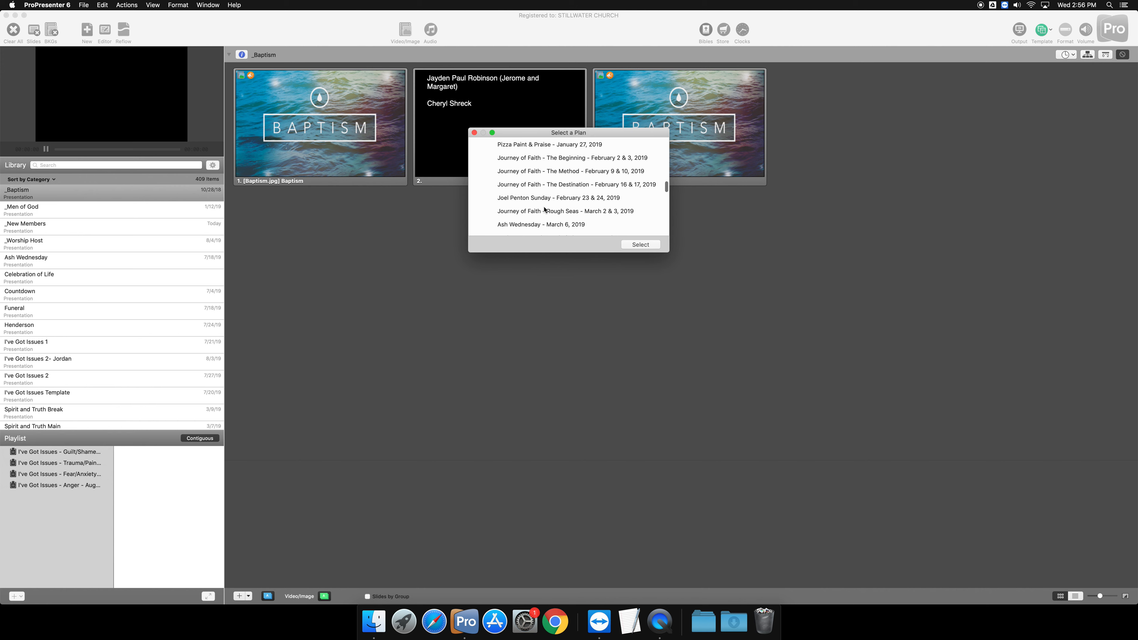
pyautogui.scroll(-12, 545, 209)
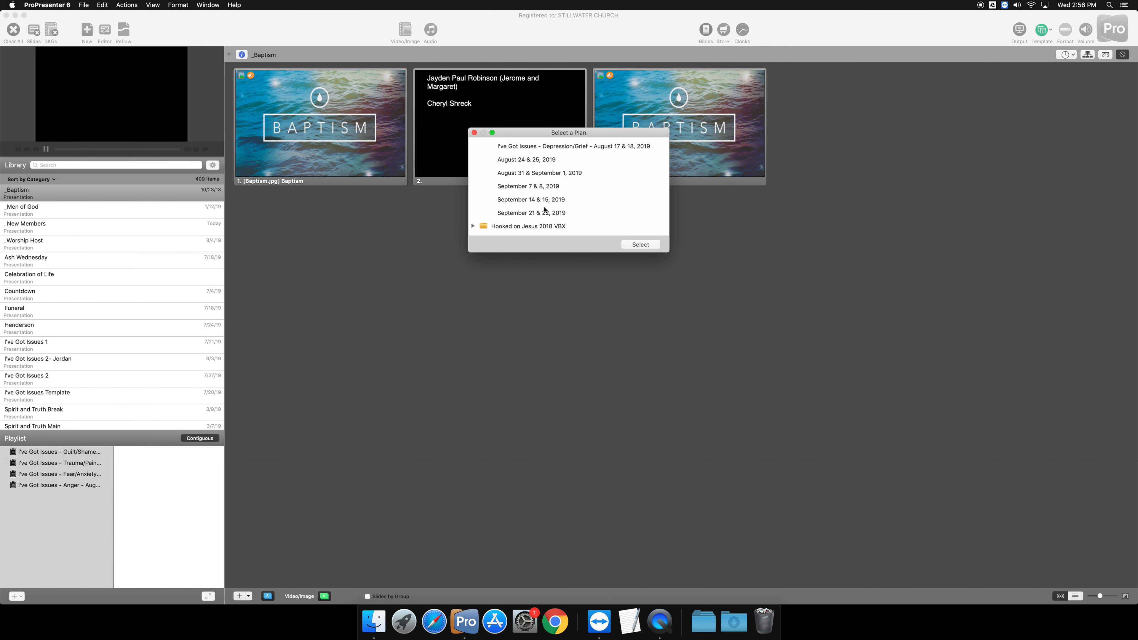
pyautogui.scroll(4, 542, 162)
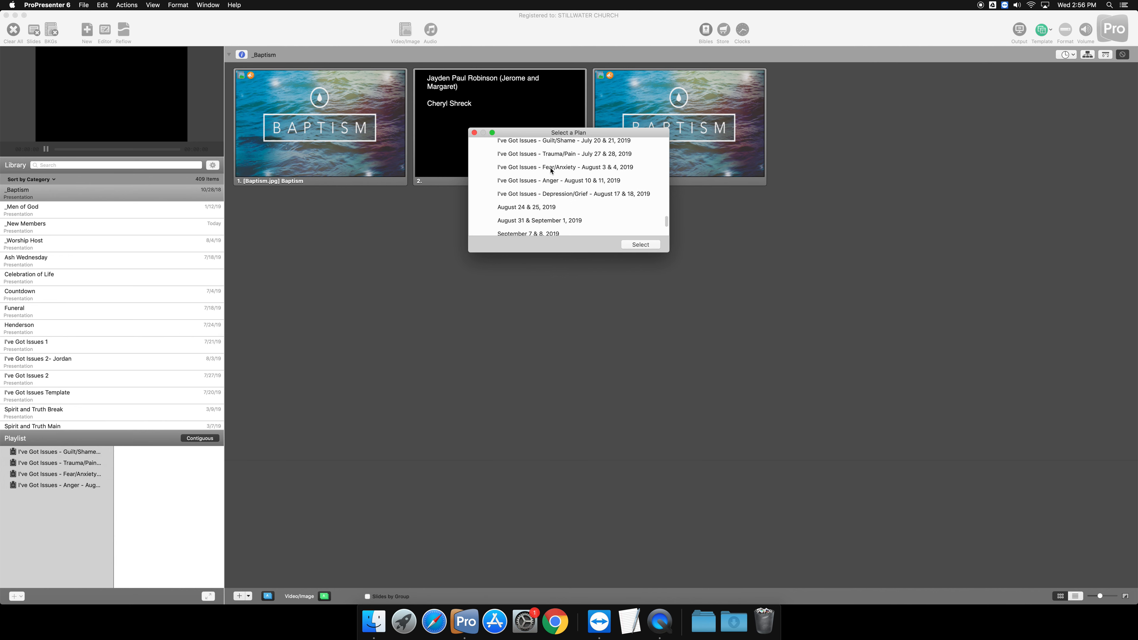
pyautogui.click(541, 182)
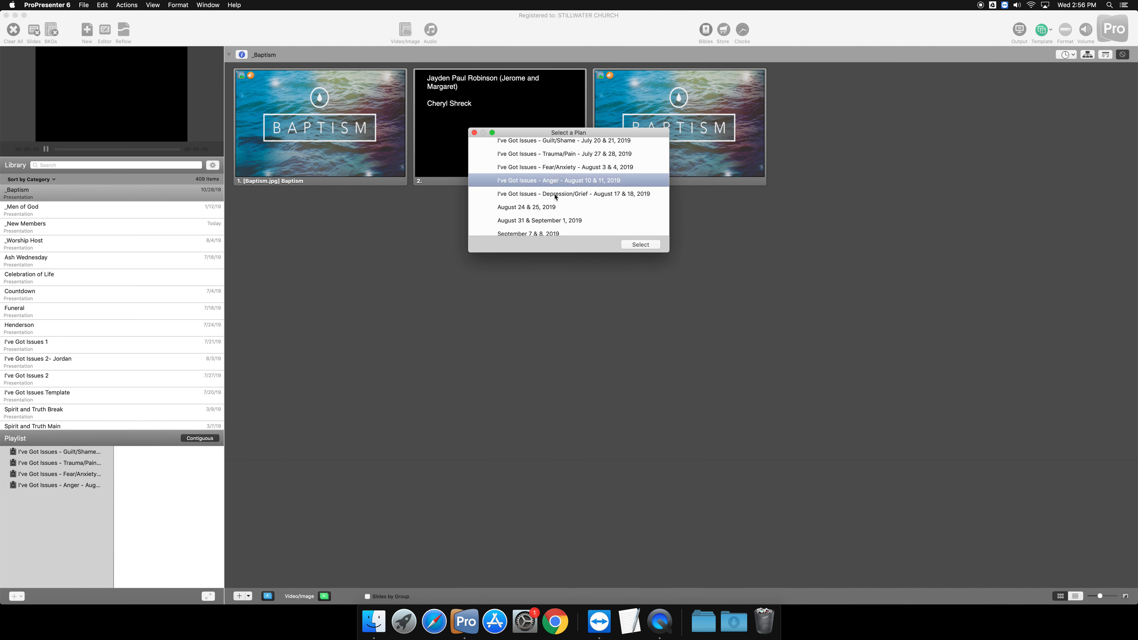
pyautogui.click(637, 247)
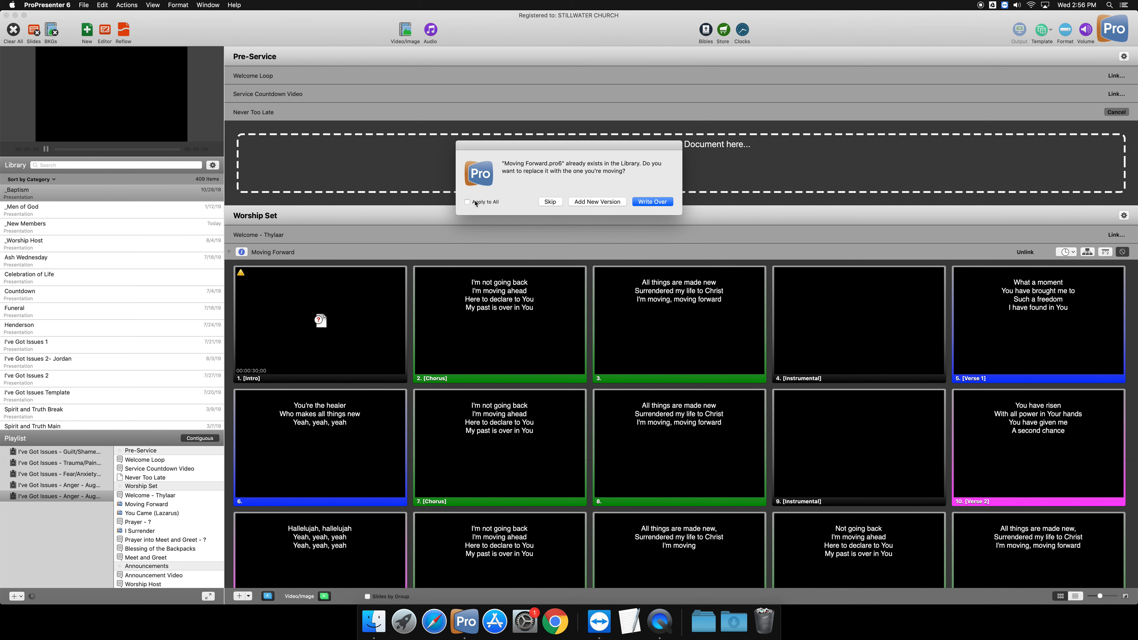
pyautogui.click(471, 203)
pyautogui.click(552, 202)
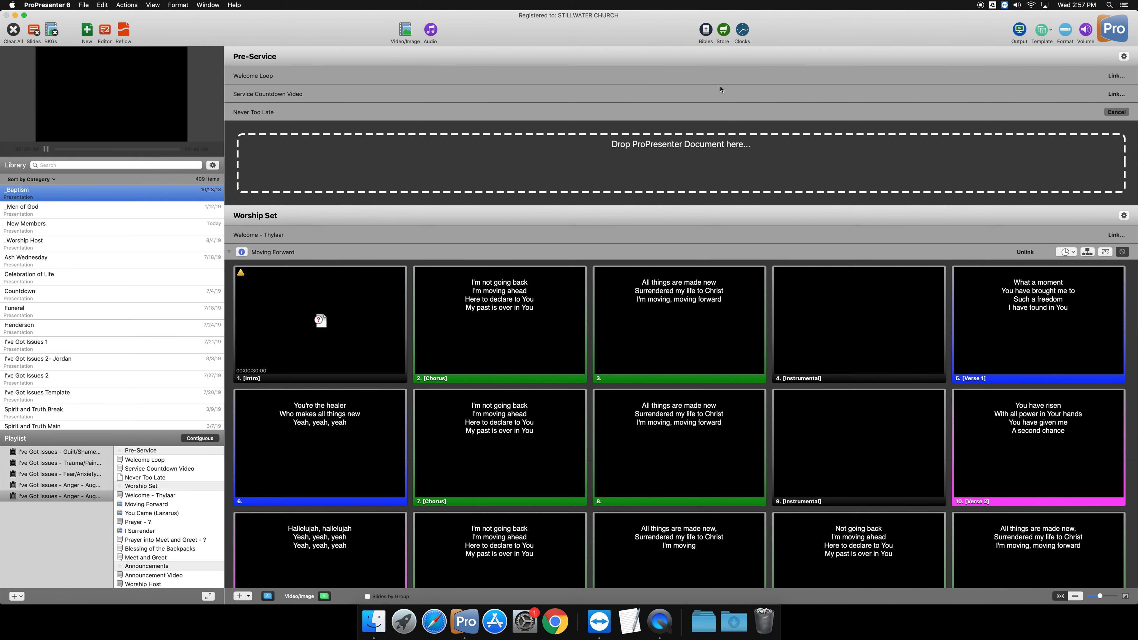
# Open the Welcome Loop item for linking and display the Background Videos collection of the video and image media
pyautogui.click(1116, 76)
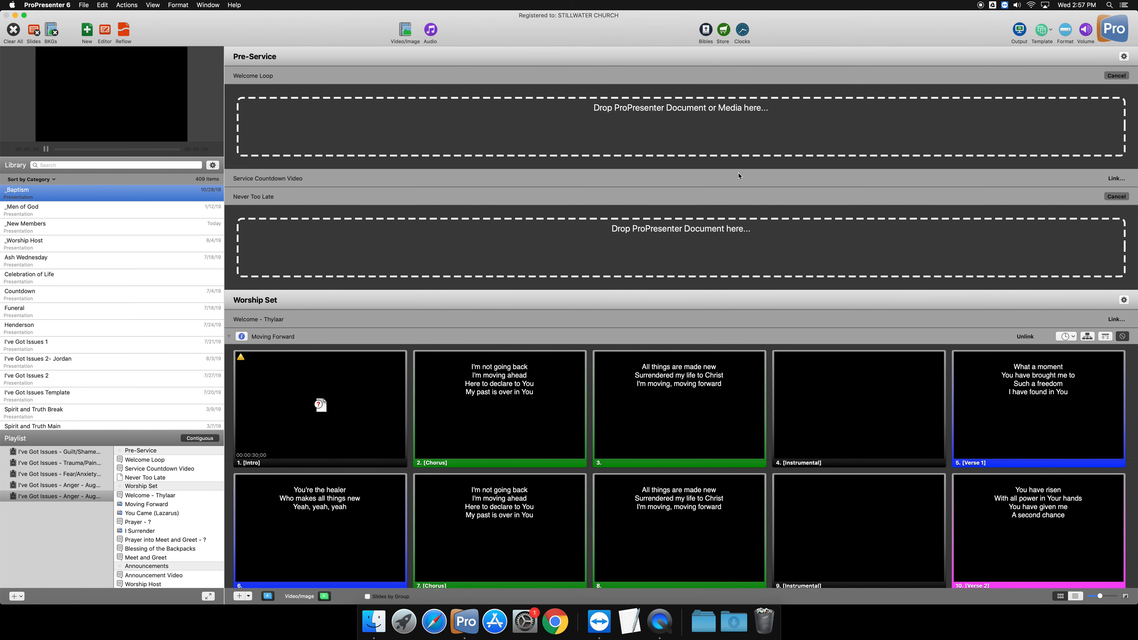
pyautogui.click(405, 30)
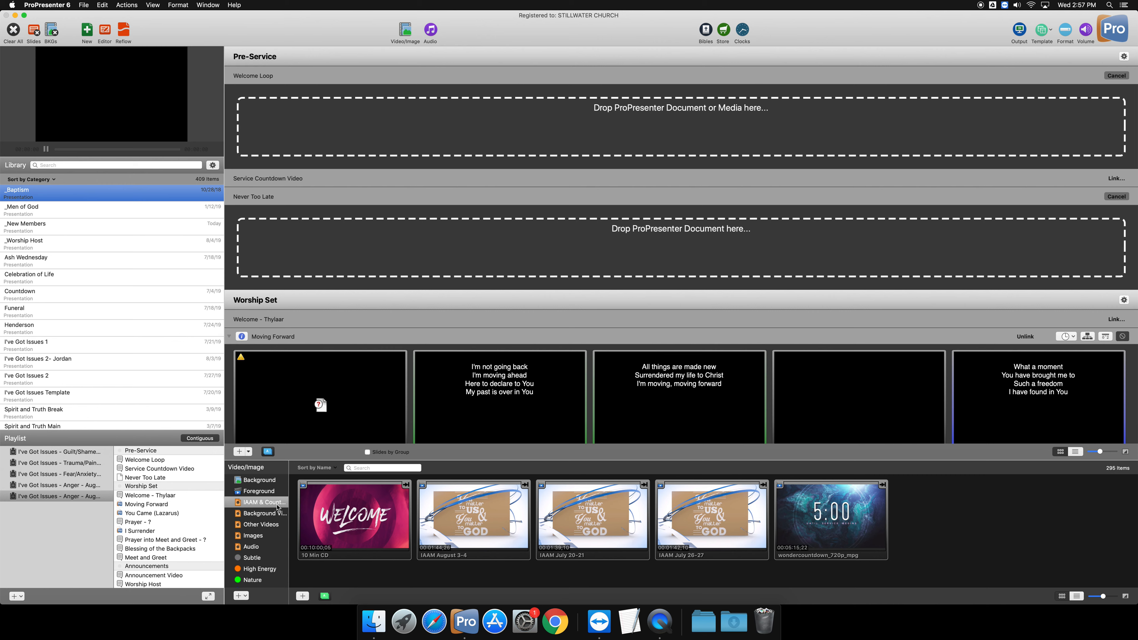
pyautogui.click(253, 536)
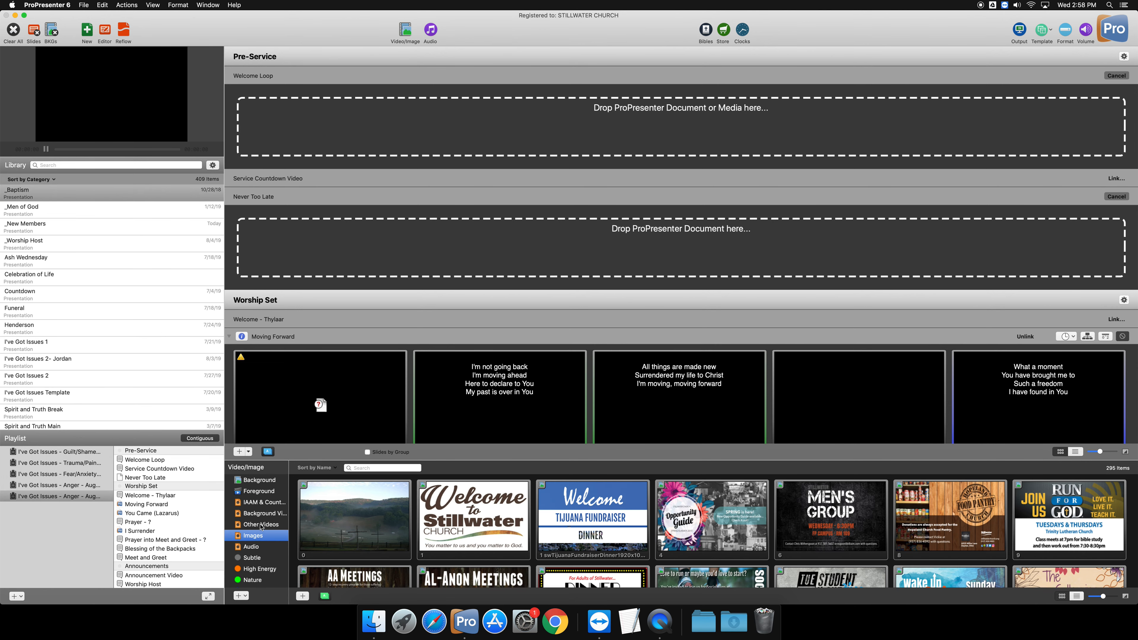
pyautogui.click(266, 514)
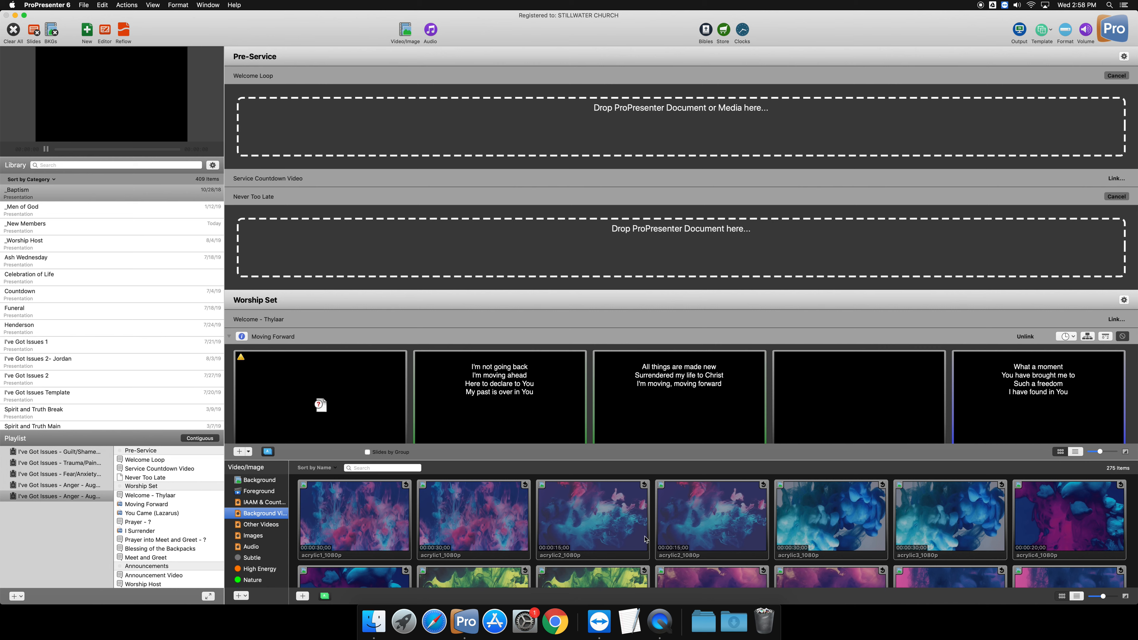
# Examine the available background videos for one that suits the Welcome Loop
pyautogui.scroll(-5, 645, 540)
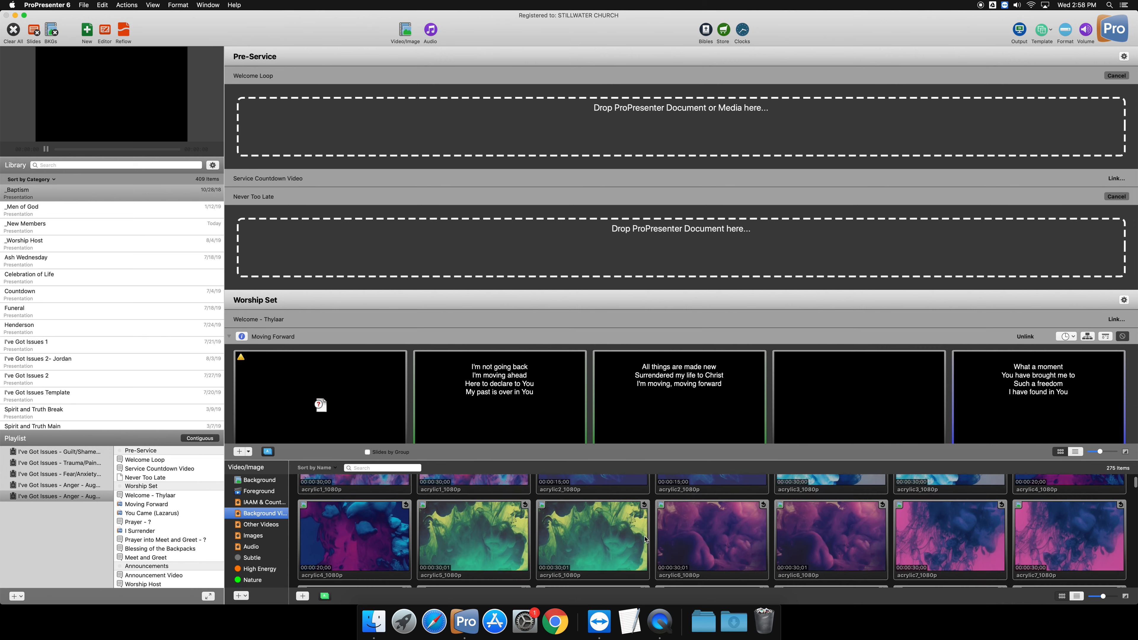
pyautogui.scroll(-10, 644, 539)
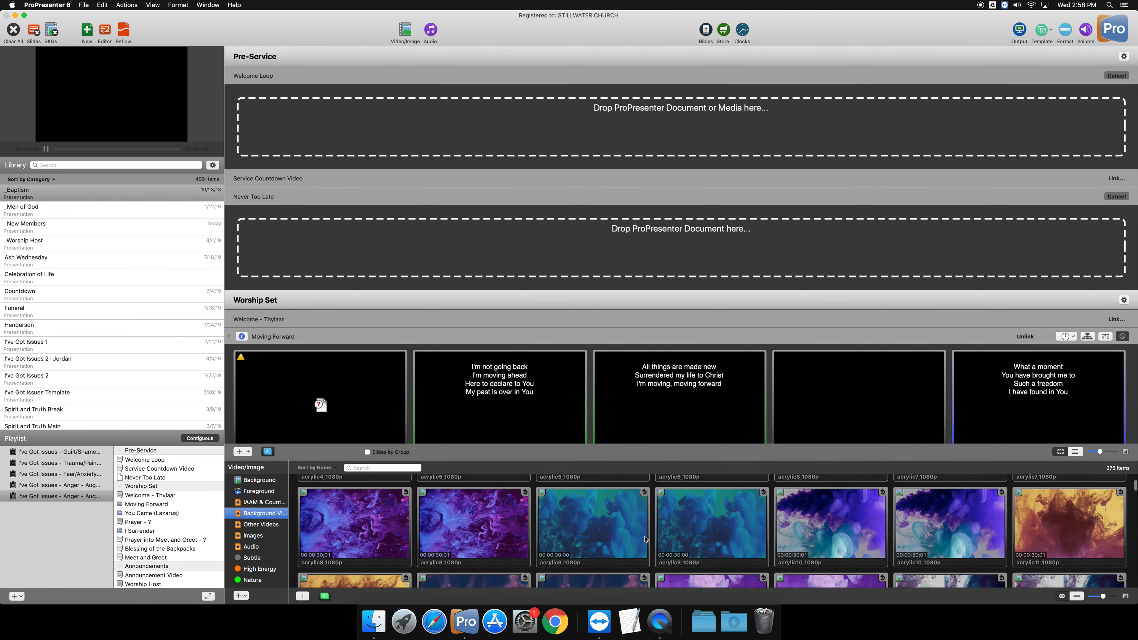
pyautogui.scroll(-12, 645, 539)
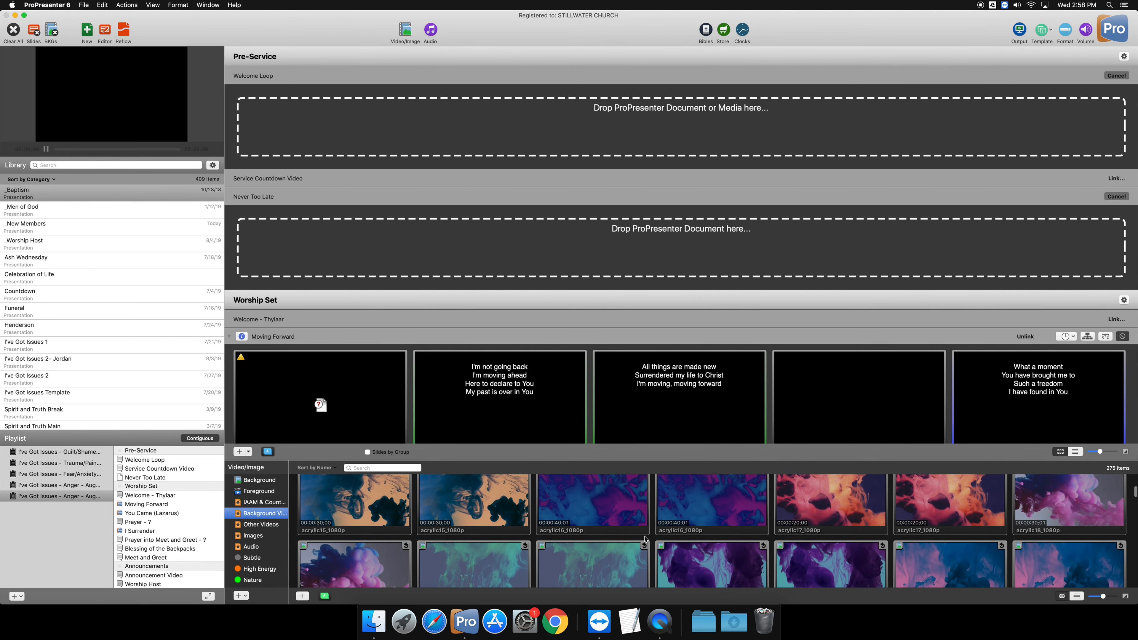
pyautogui.scroll(-15, 645, 539)
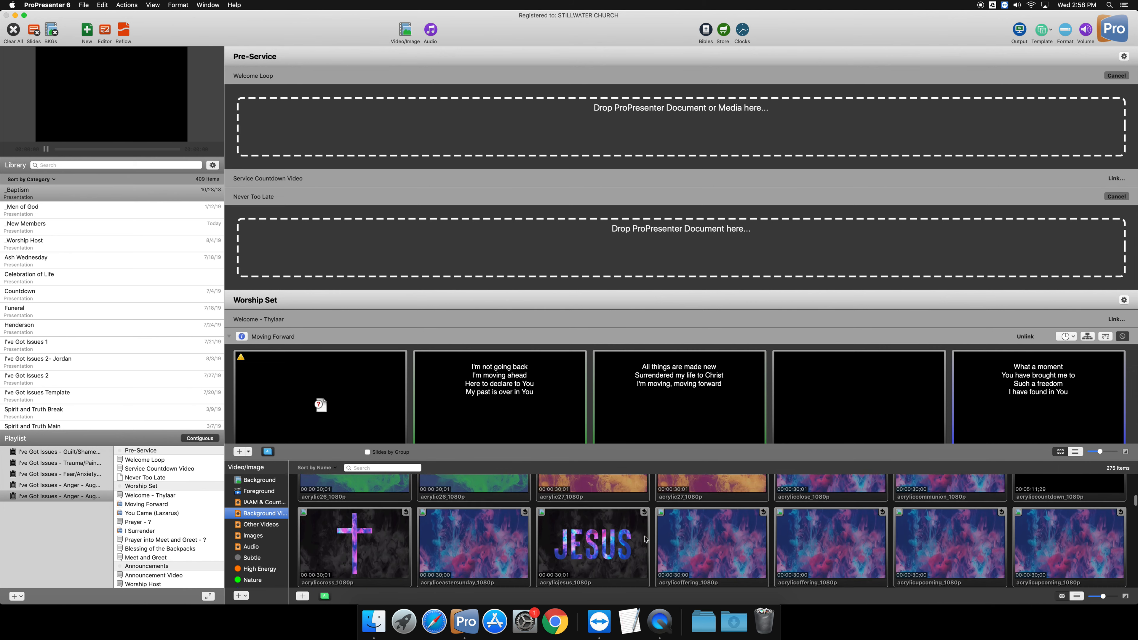
pyautogui.scroll(-6, 645, 540)
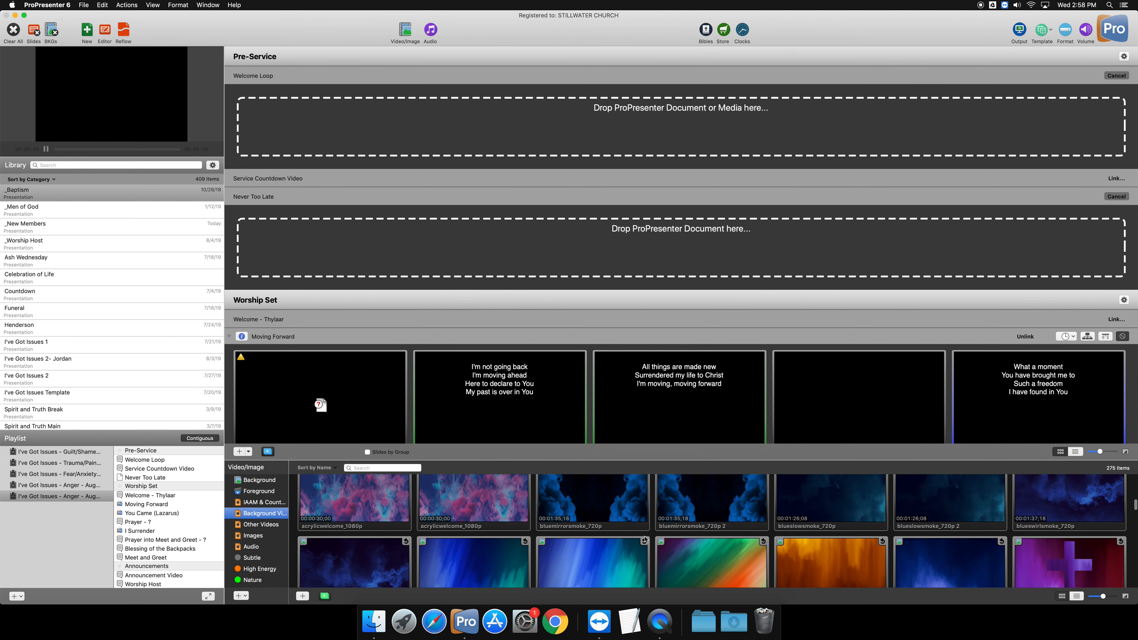
pyautogui.scroll(-4, 645, 540)
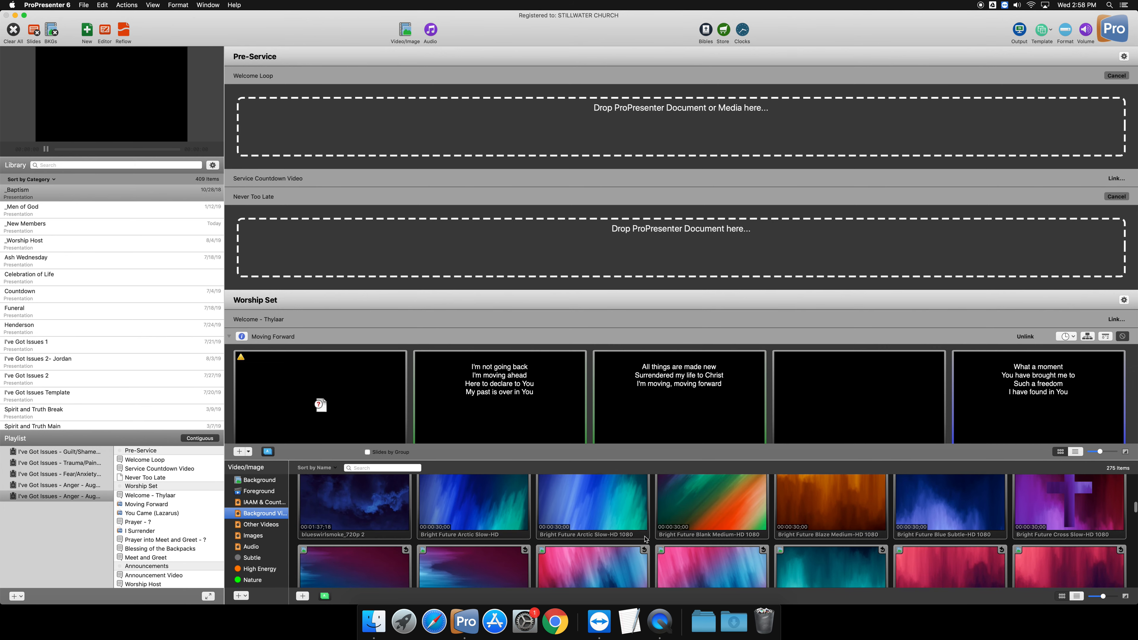
pyautogui.scroll(-3, 645, 539)
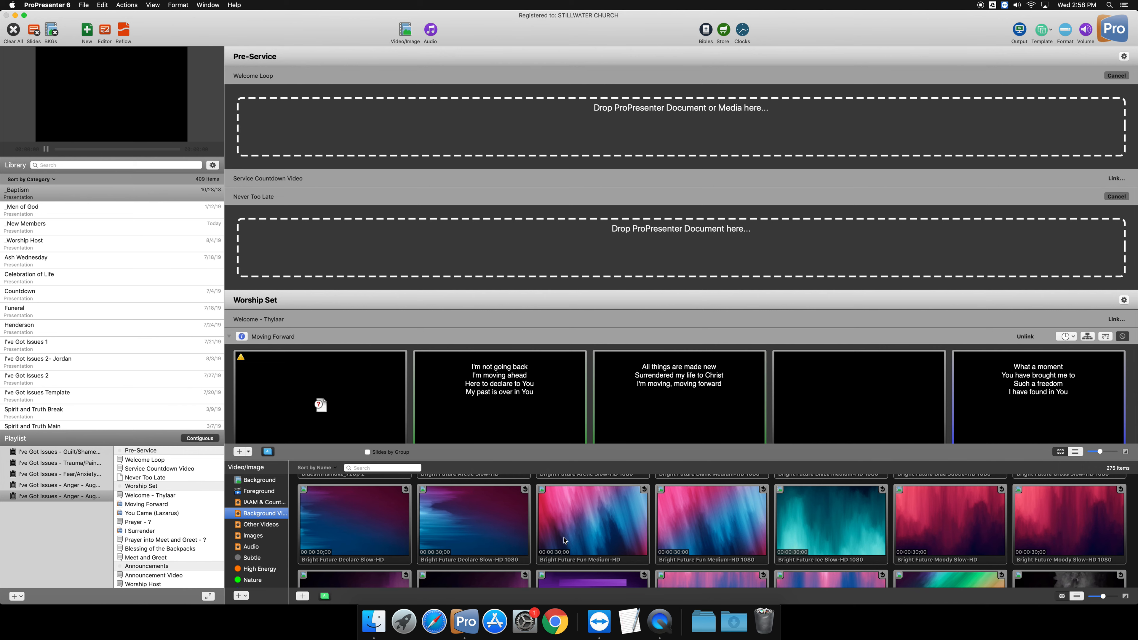
# Search the background videos for "gru", link Grunge Silk Welcome-HD 1080 to the Welcome Loop item and play it
pyautogui.click(363, 469)
pyautogui.write('gru')
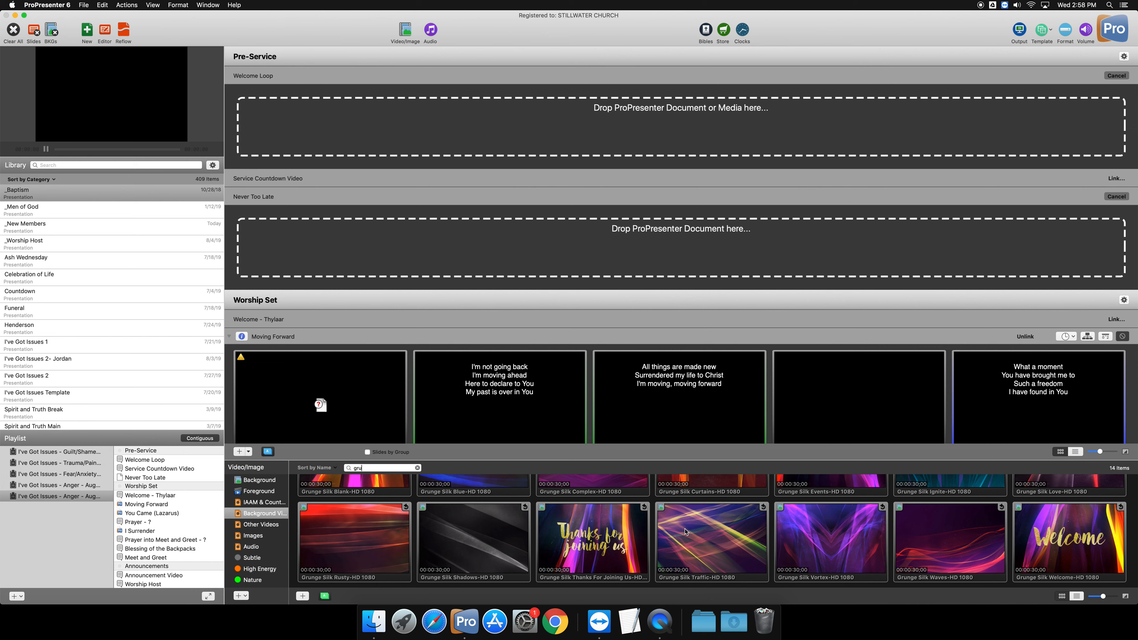
pyautogui.scroll(3, 689, 544)
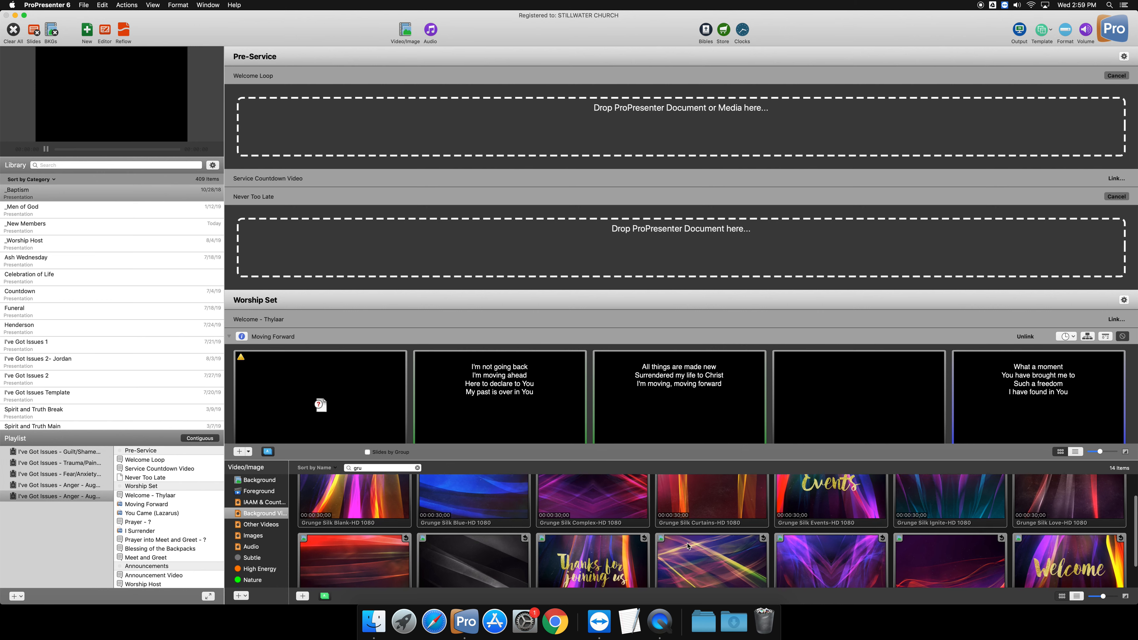
pyautogui.scroll(1, 688, 548)
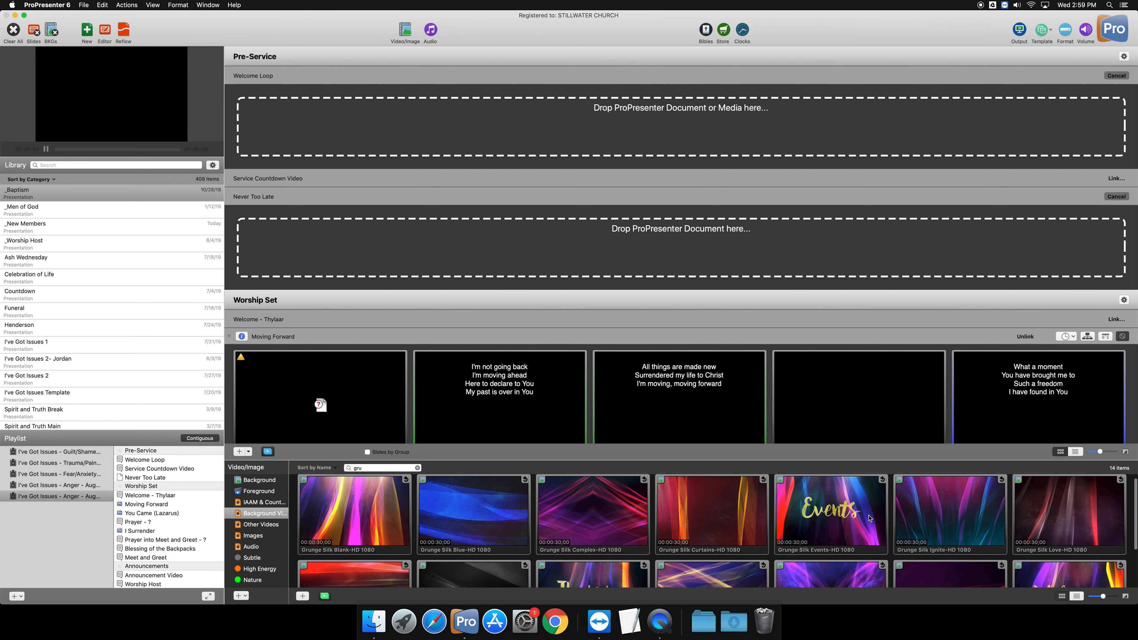
pyautogui.scroll(-1, 866, 516)
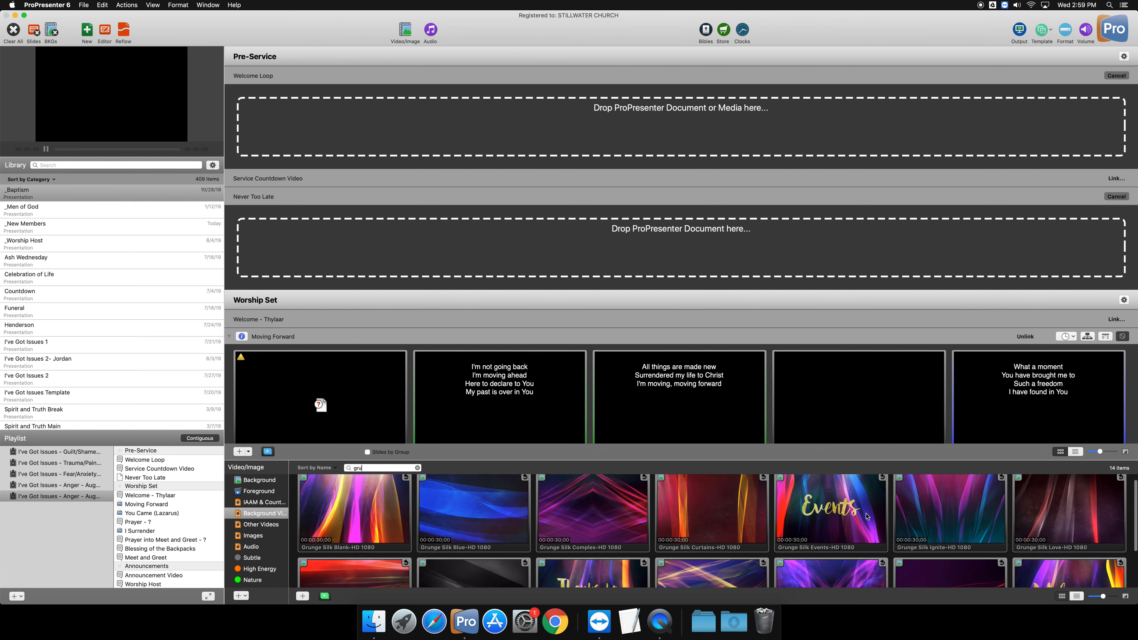
pyautogui.scroll(-1, 867, 514)
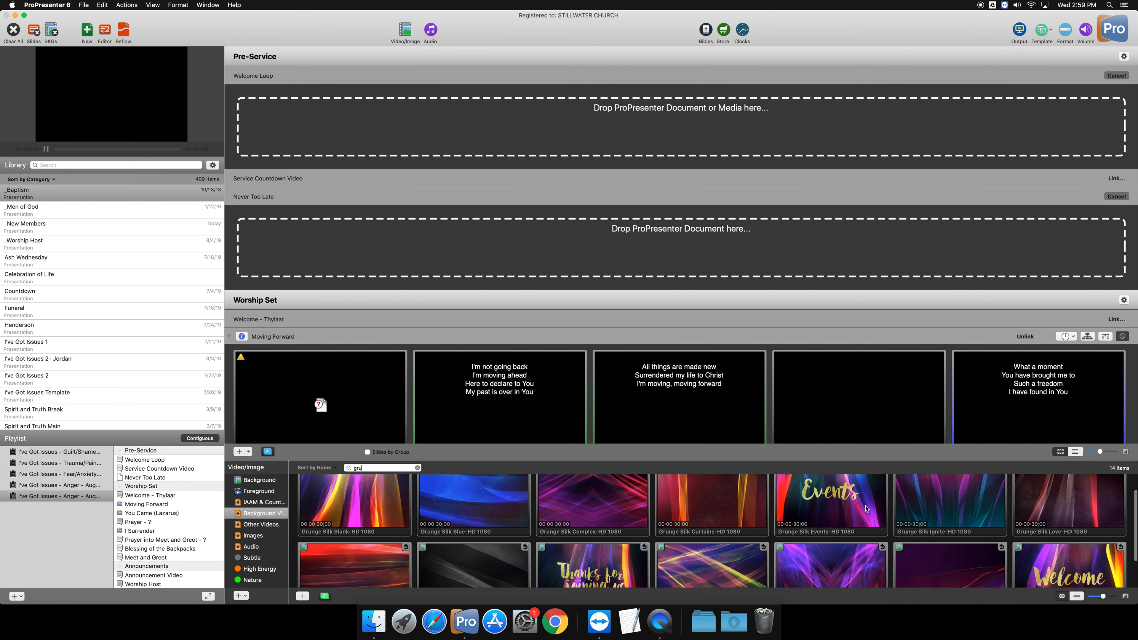
pyautogui.scroll(-3, 866, 508)
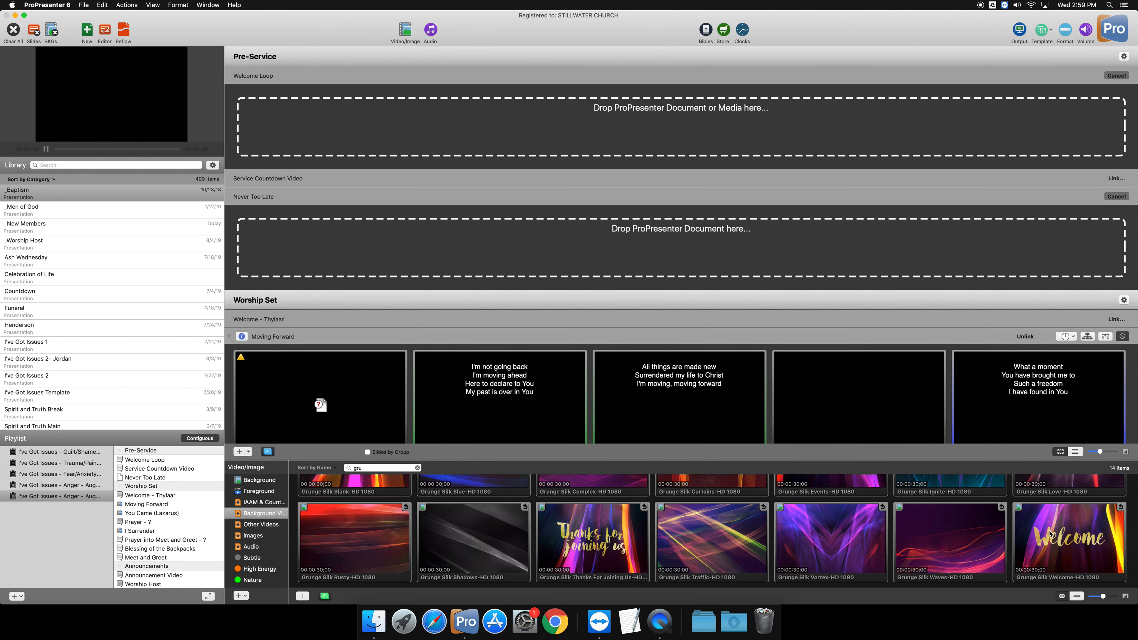
pyautogui.moveTo(1063, 535); pyautogui.dragTo(501, 119)
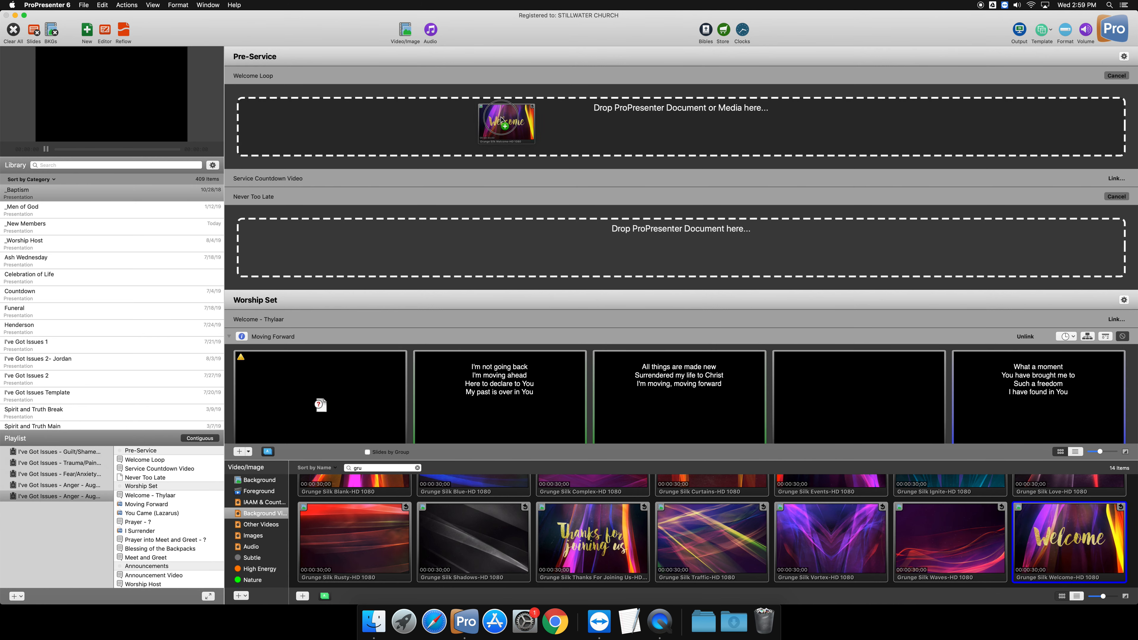
pyautogui.moveTo(502, 119); pyautogui.dragTo(502, 120)
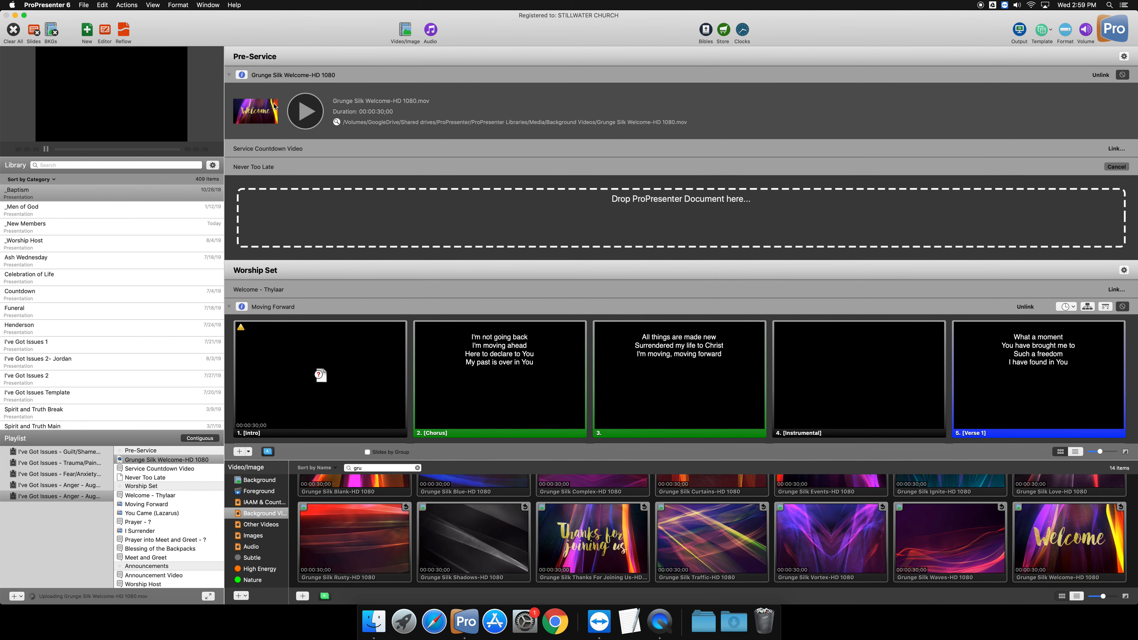
pyautogui.click(304, 111)
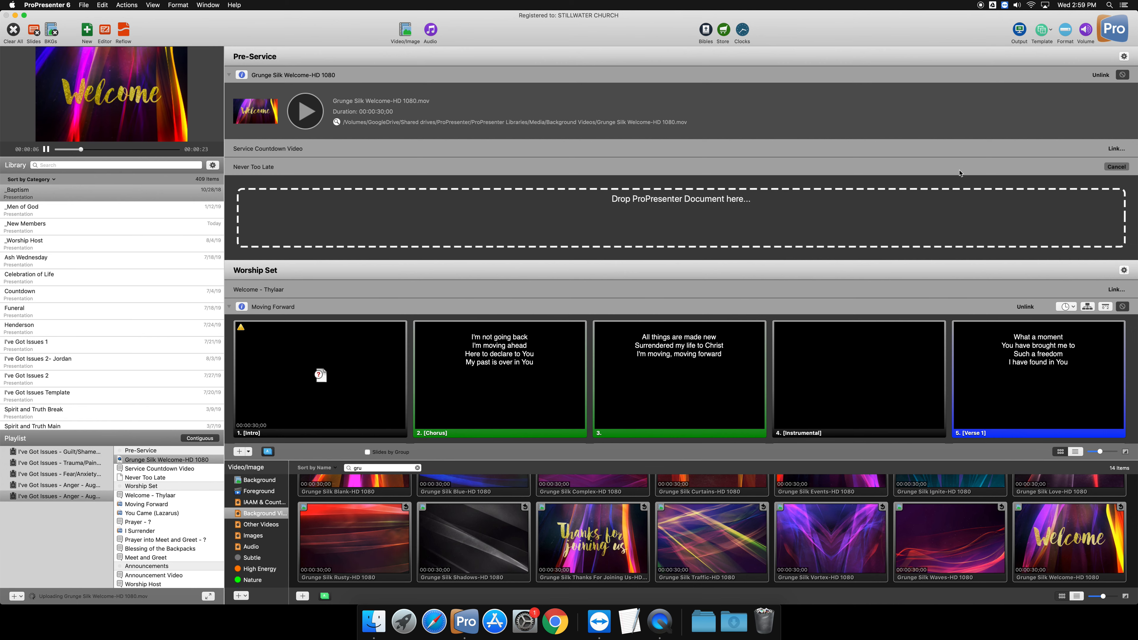
# Link the 10 Min CD video from the IAAM & Countdown Videos collection to the Service Countdown Video item and play it
pyautogui.click(1115, 148)
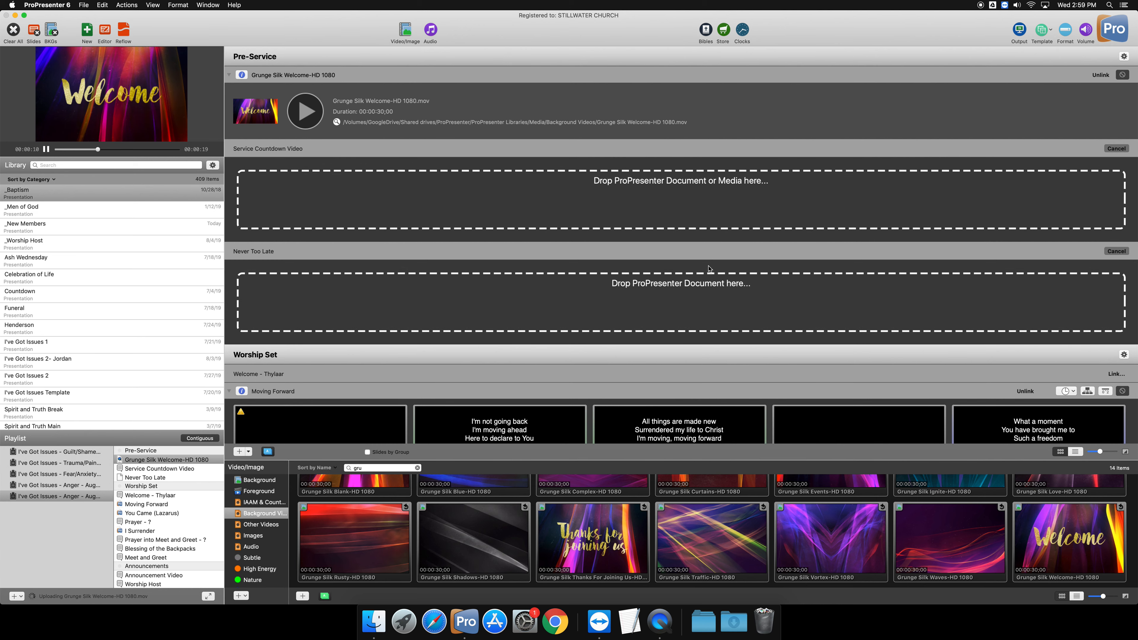
pyautogui.click(268, 504)
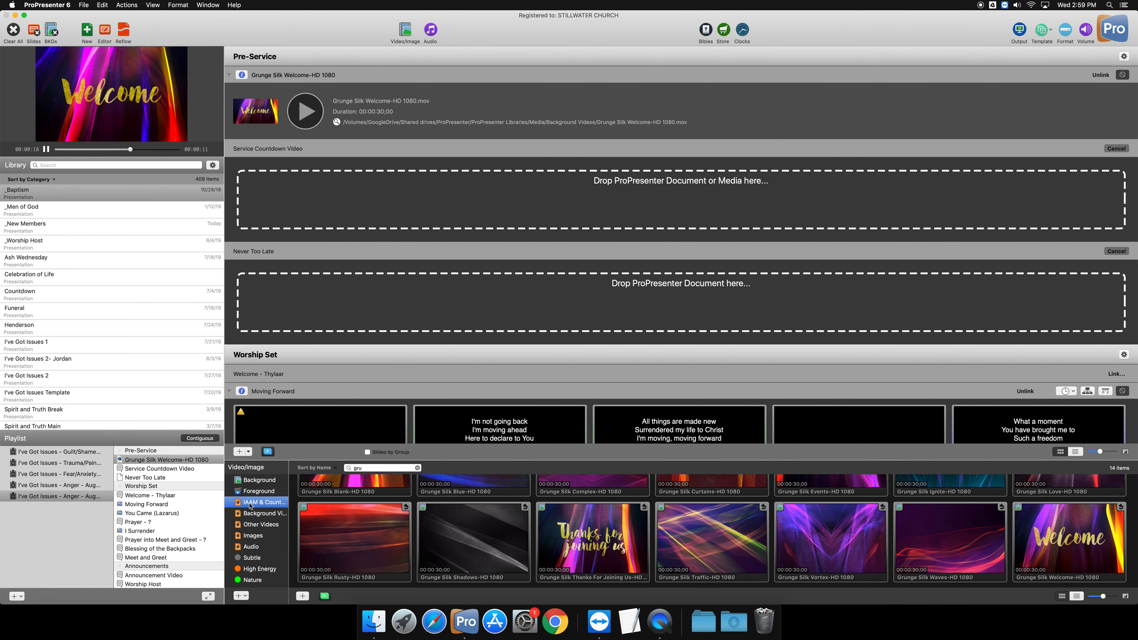
pyautogui.click(250, 504)
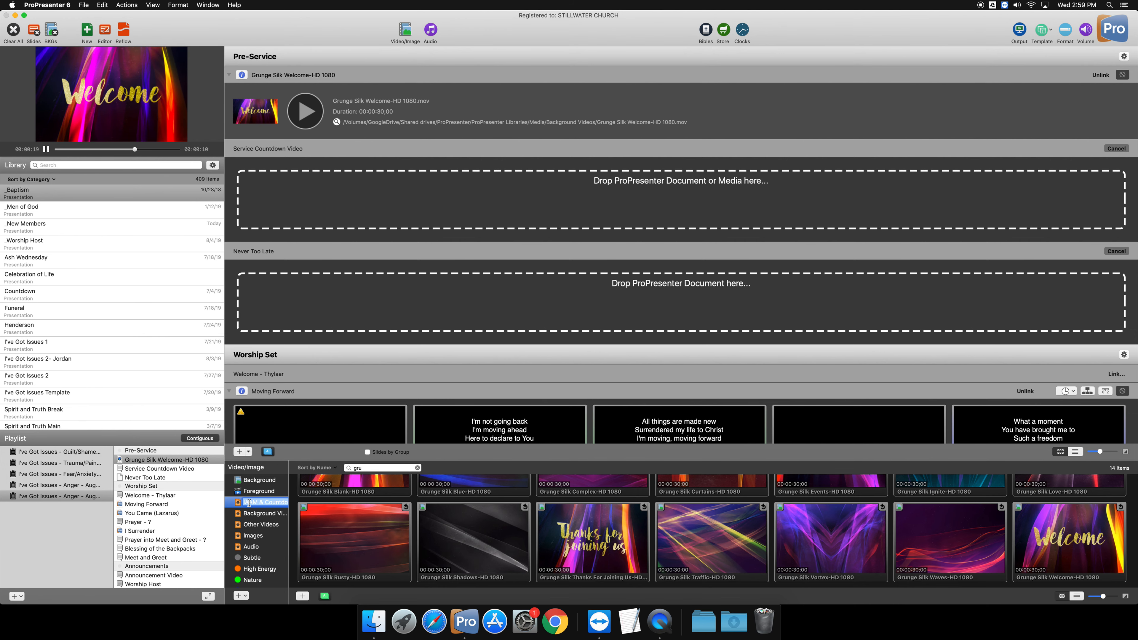
pyautogui.click(418, 468)
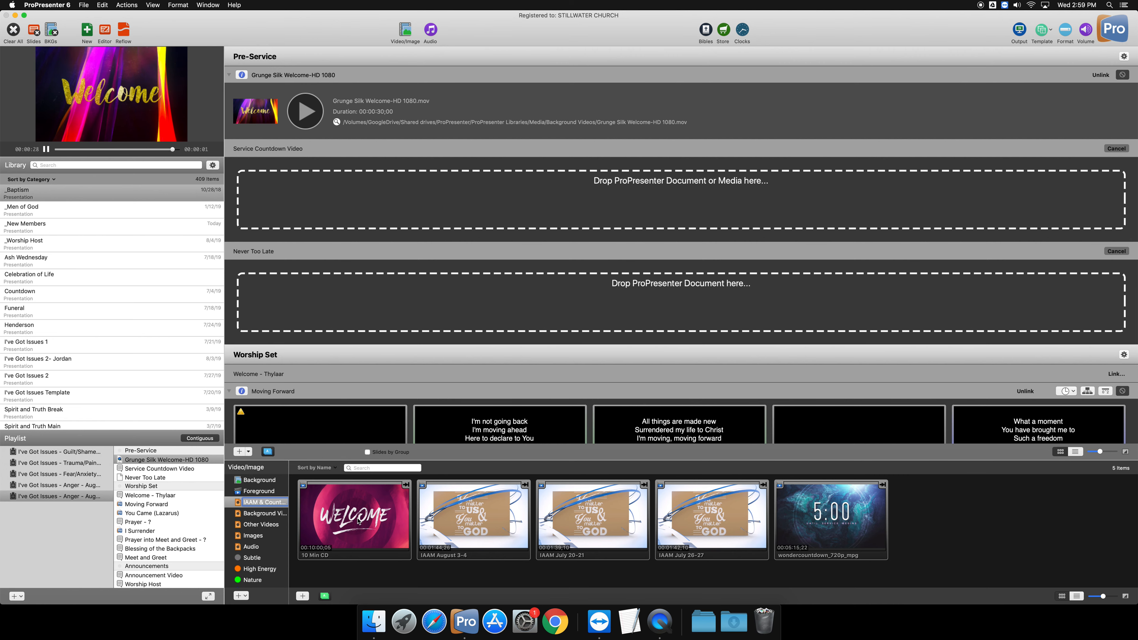
pyautogui.moveTo(359, 521); pyautogui.dragTo(377, 202)
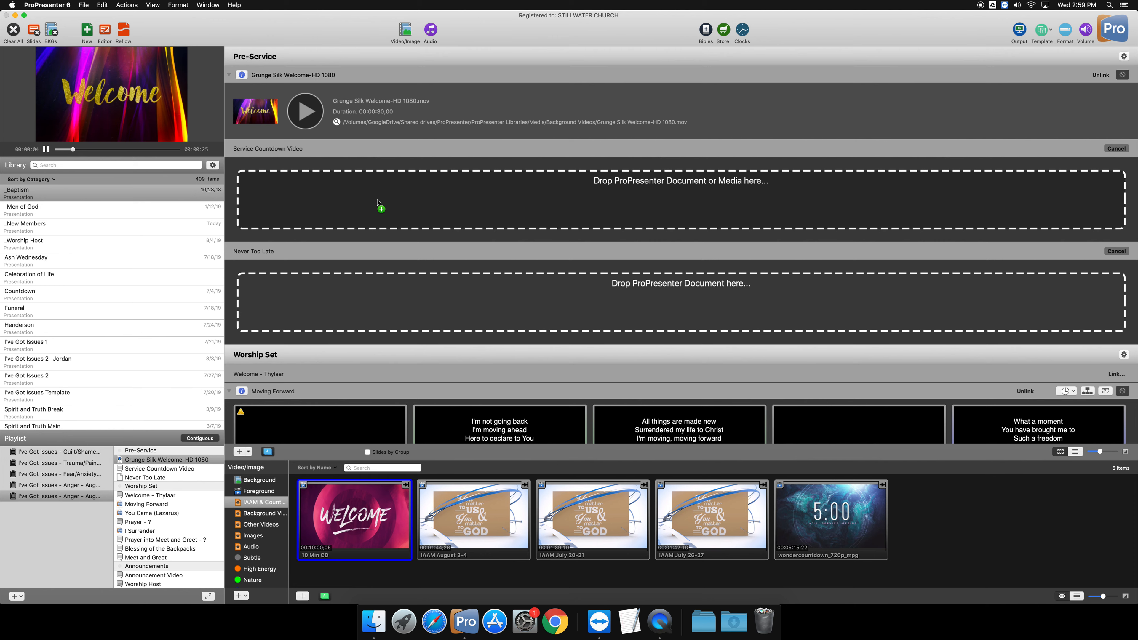
pyautogui.moveTo(377, 202); pyautogui.dragTo(379, 203)
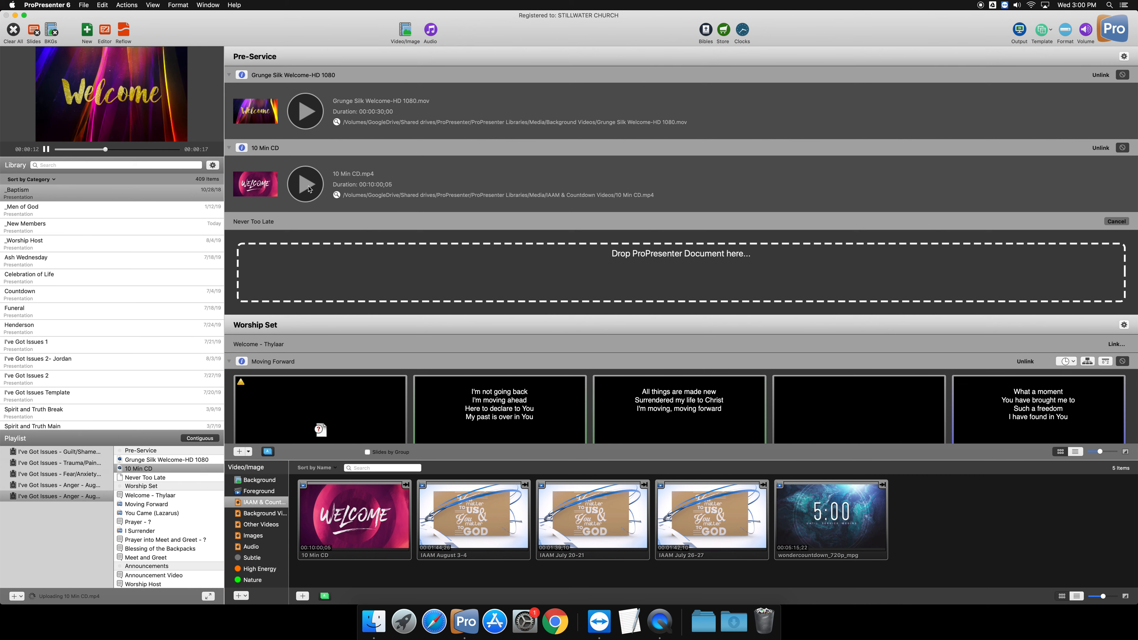
pyautogui.click(305, 184)
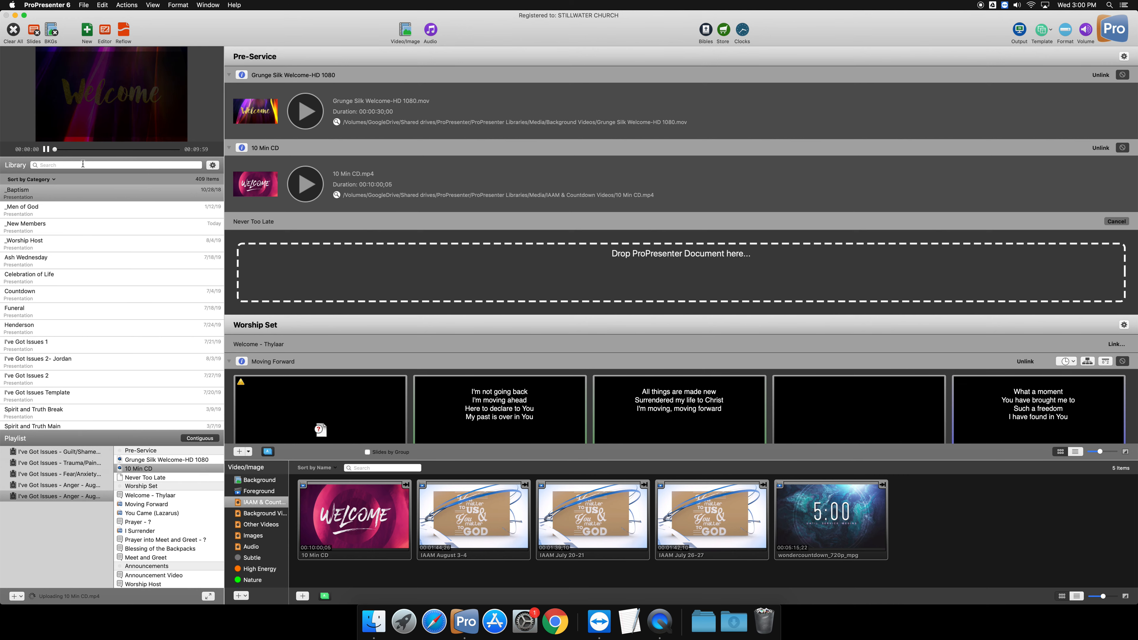
# Pause the countdown video and search the library for "never too late", previewing the lyrics of the first two SongSelect matches
pyautogui.click(46, 149)
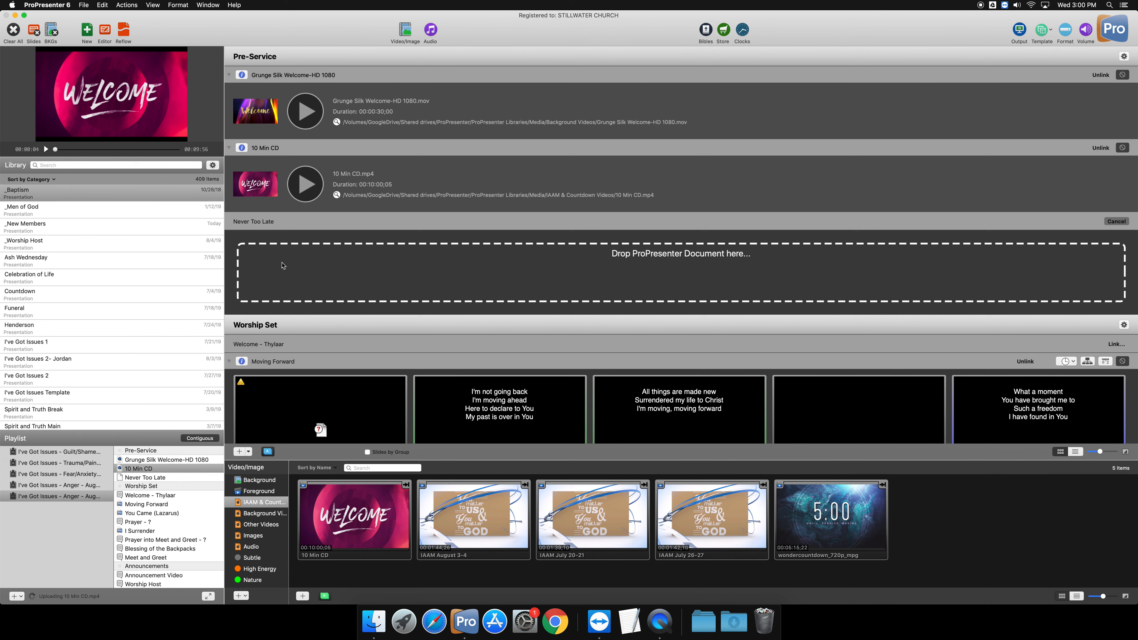
pyautogui.click(59, 165)
pyautogui.write('ne')
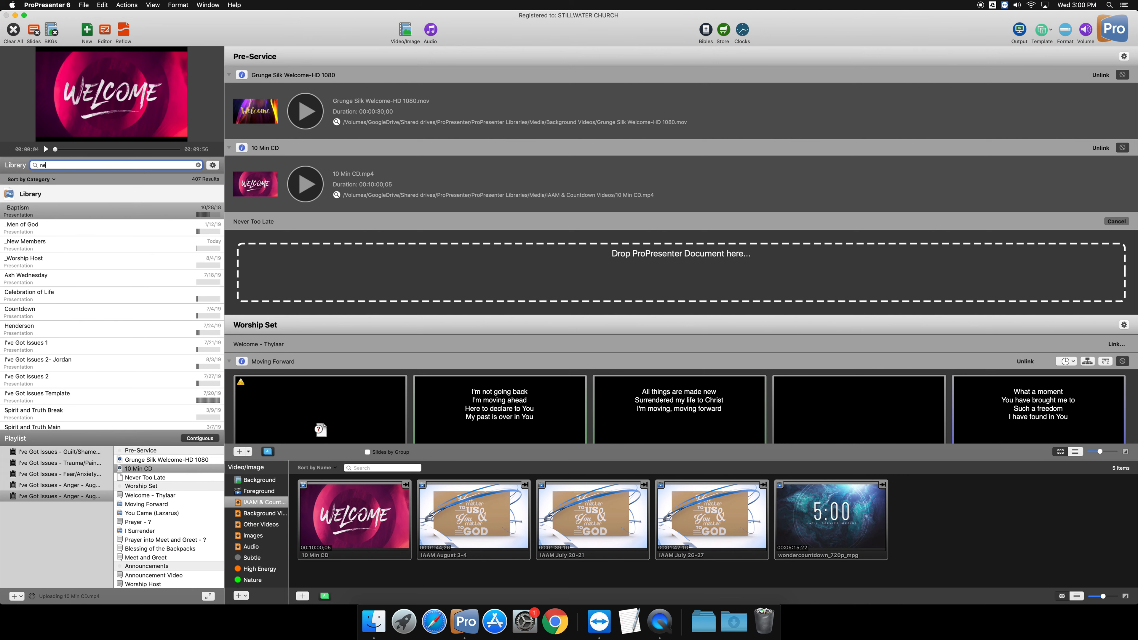
pyautogui.write('ver too late')
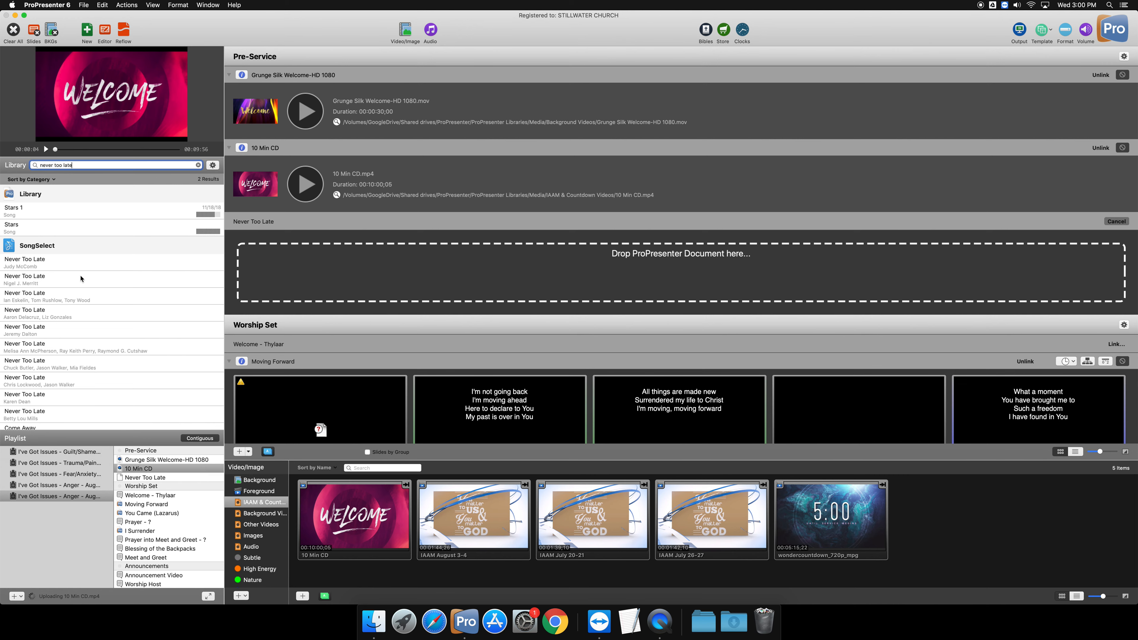
pyautogui.click(102, 264)
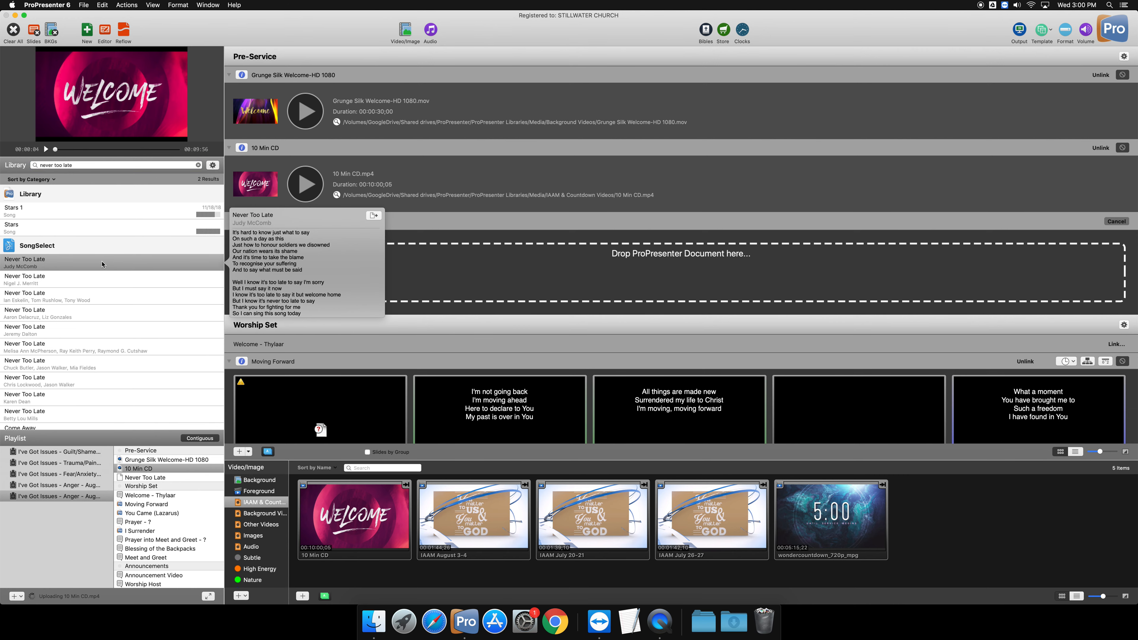
pyautogui.click(112, 283)
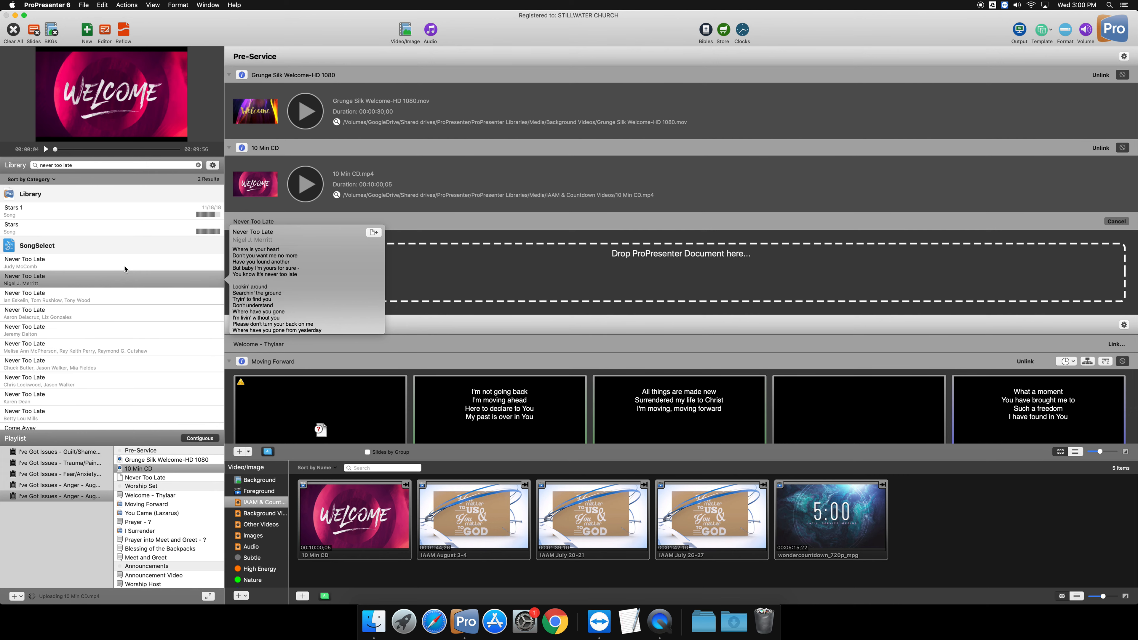
pyautogui.click(199, 165)
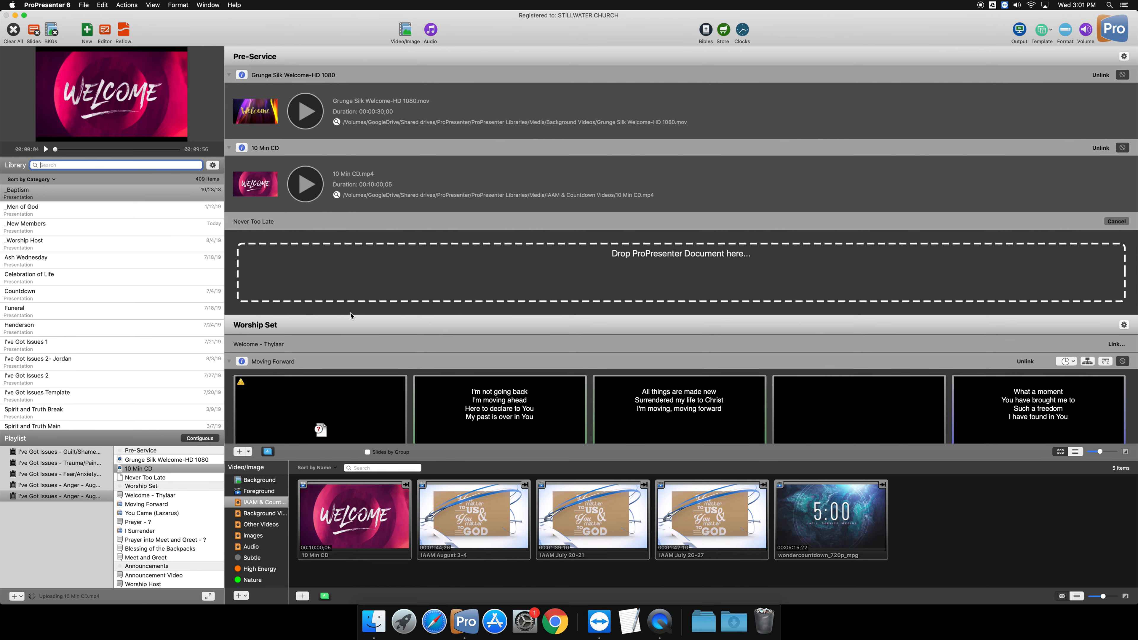
# Search the library for the "moving forward" song from the Worship Set
pyautogui.scroll(-5, 351, 316)
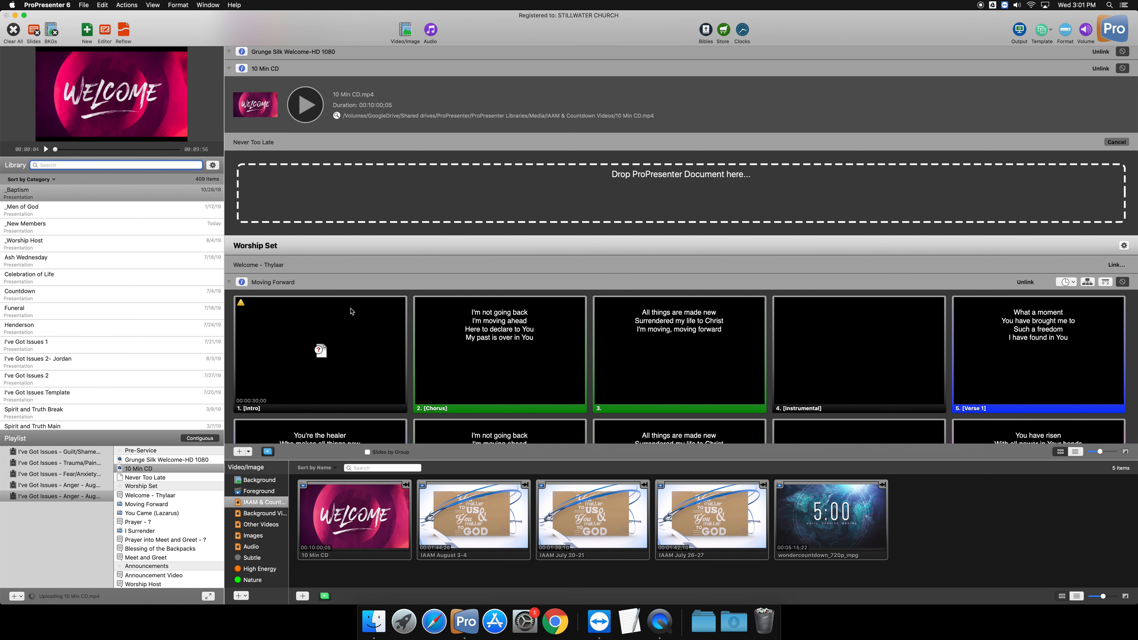
pyautogui.scroll(2, 351, 311)
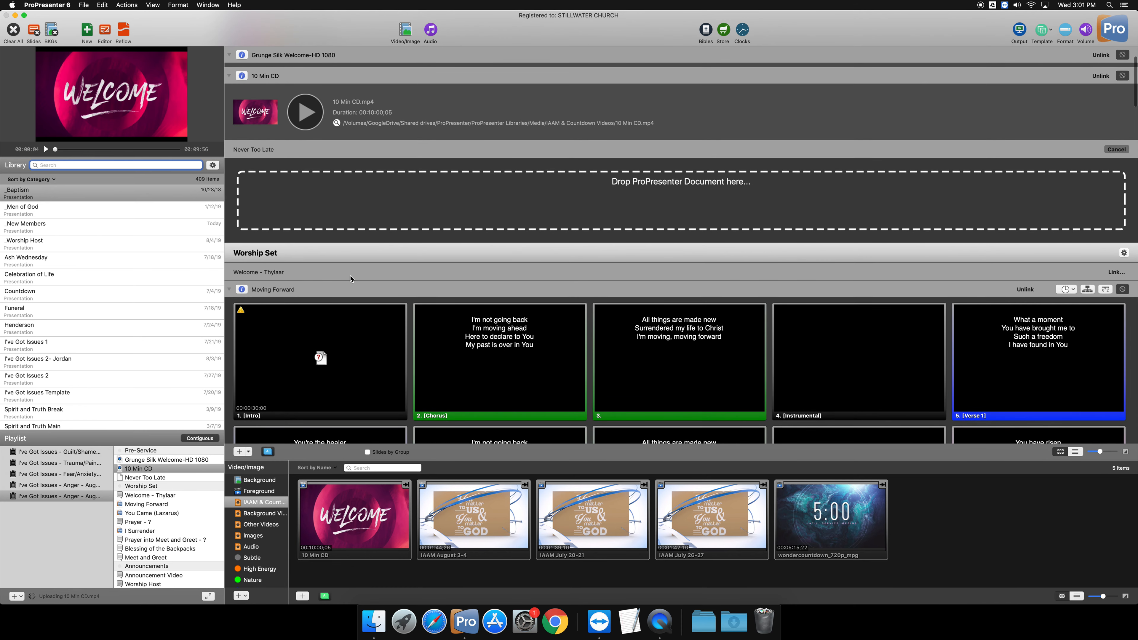
pyautogui.scroll(-6, 319, 356)
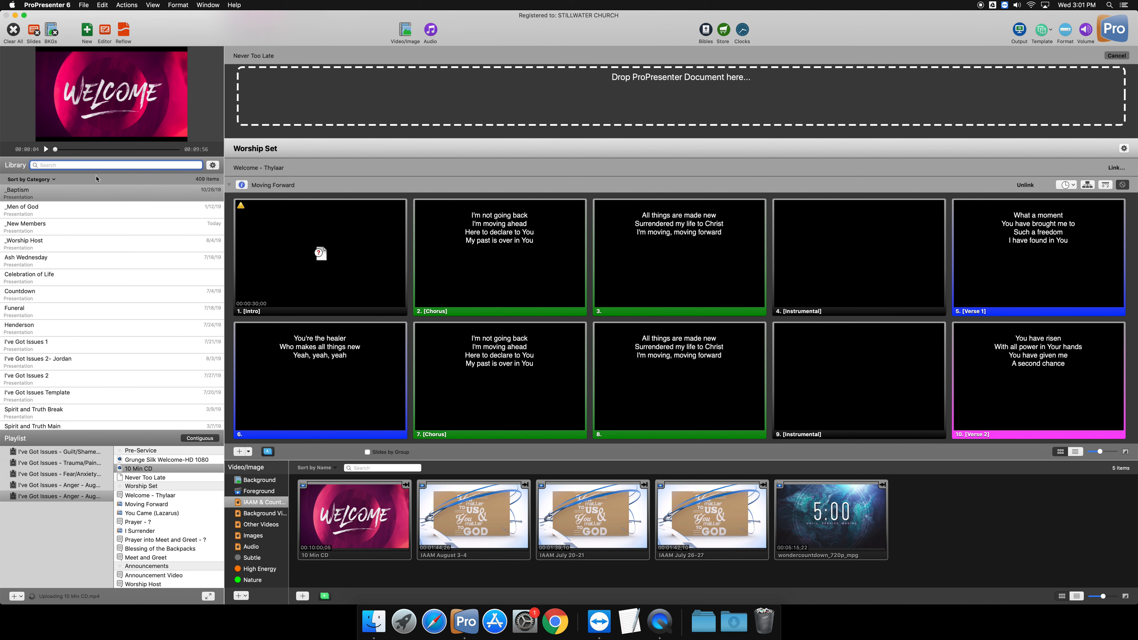
pyautogui.write('moving ')
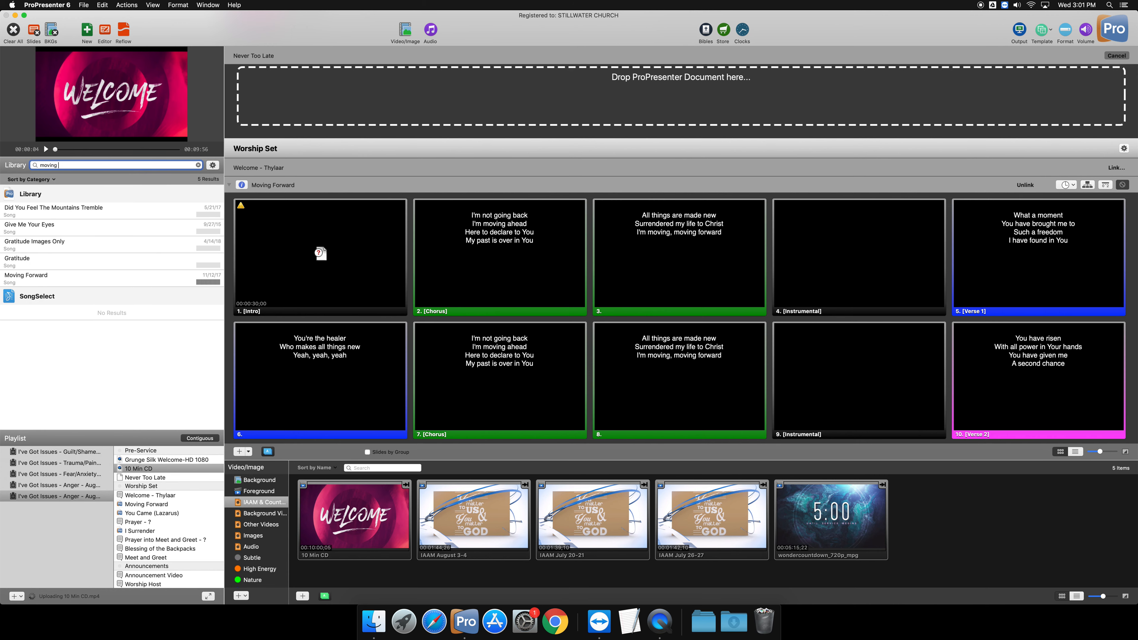
pyautogui.write('forward')
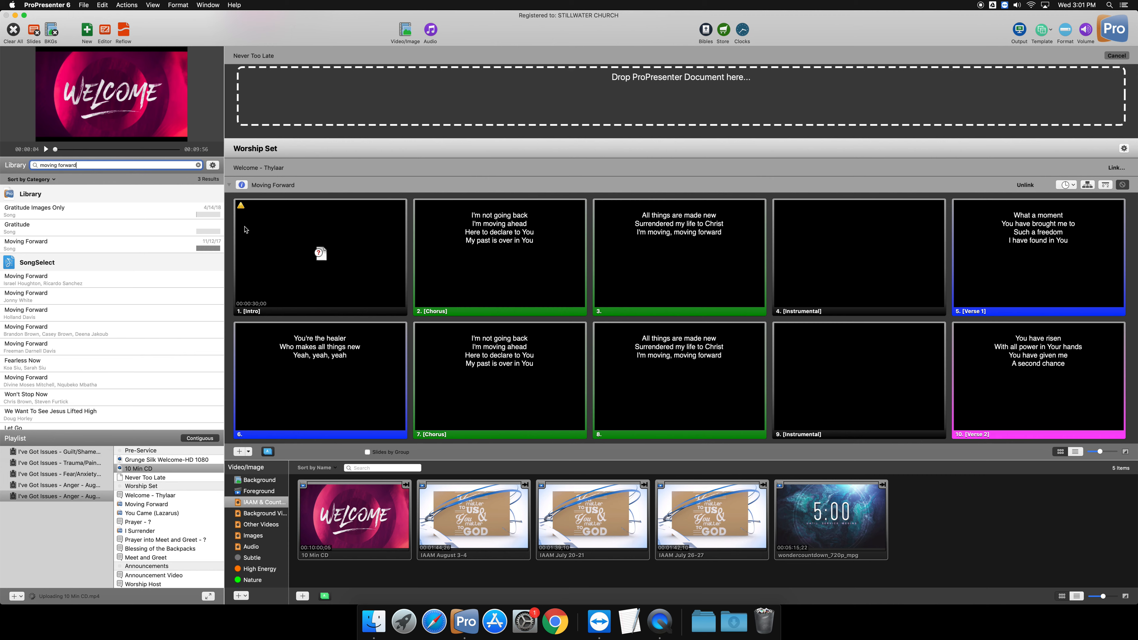
# Remove the "Circle Burst Evergreen Medium-HD 1080.mov" media cue from the Intro slide of Moving Forward
pyautogui.click(241, 209)
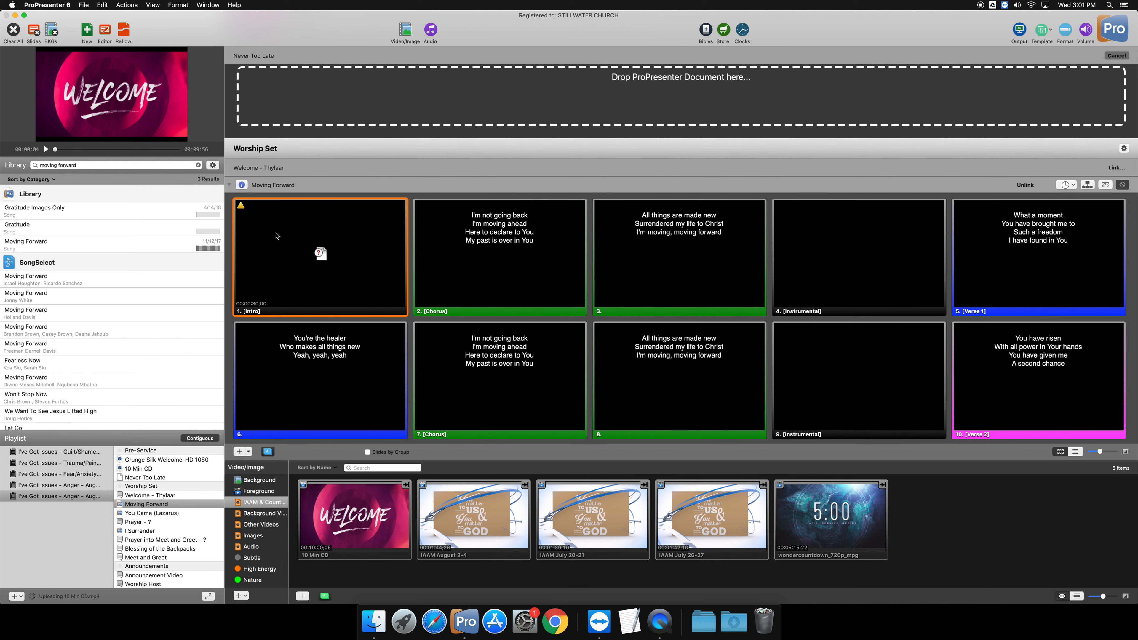
pyautogui.rightClick(352, 238)
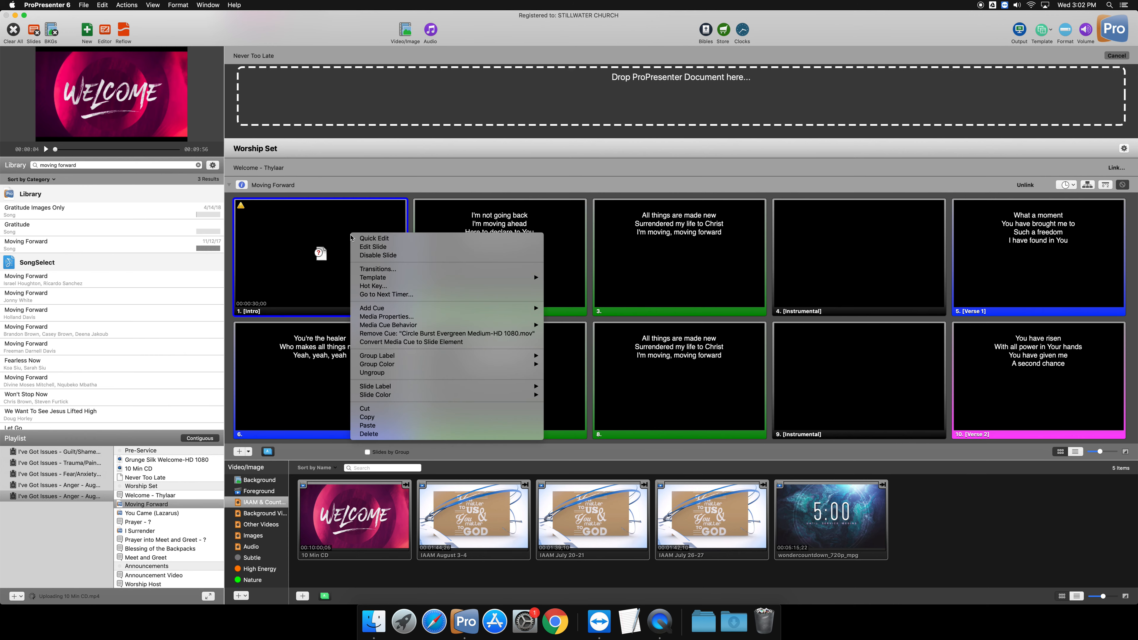
pyautogui.moveTo(398, 308)
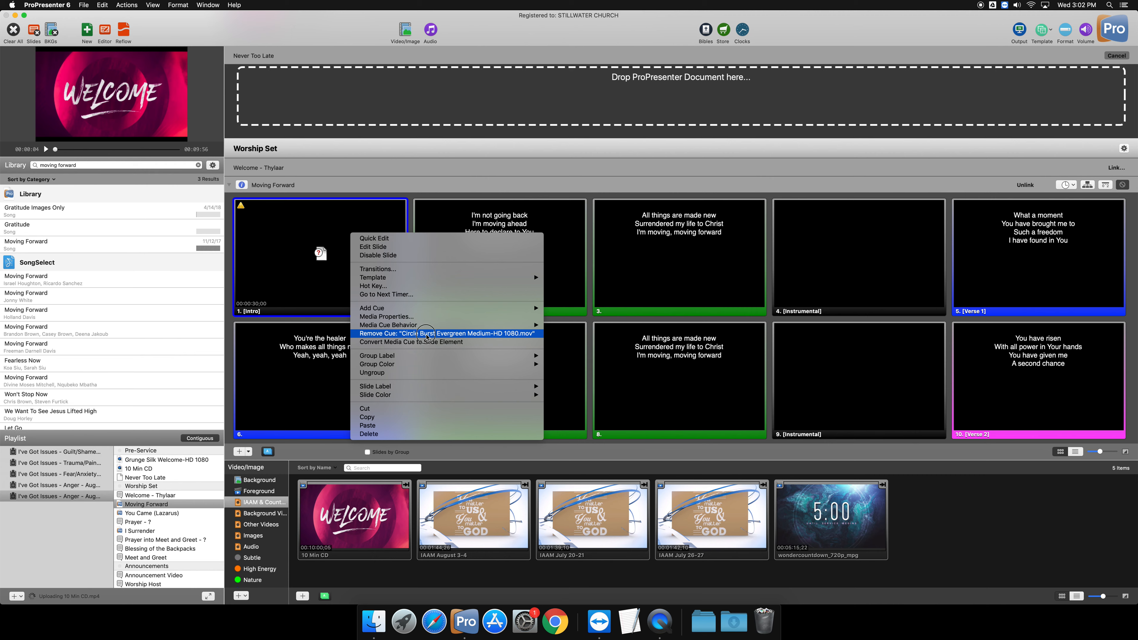
pyautogui.click(426, 337)
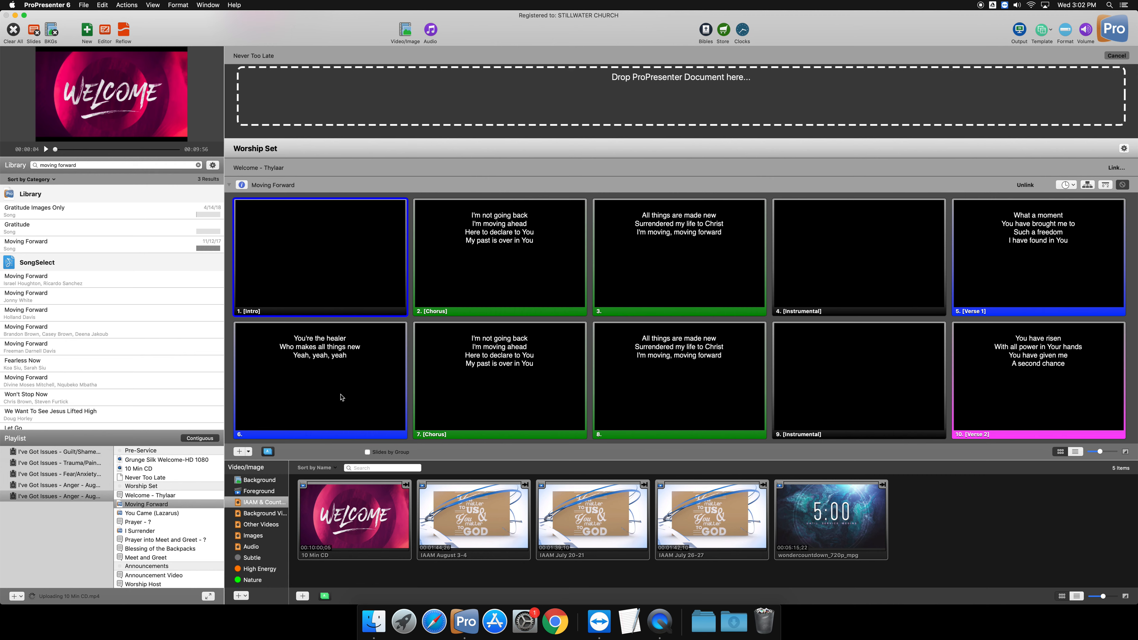
# Search the Background Videos collection for "grun" and add Grunge Silk Curtains-HD 1080 to Moving Forward's Intro slide
pyautogui.click(260, 519)
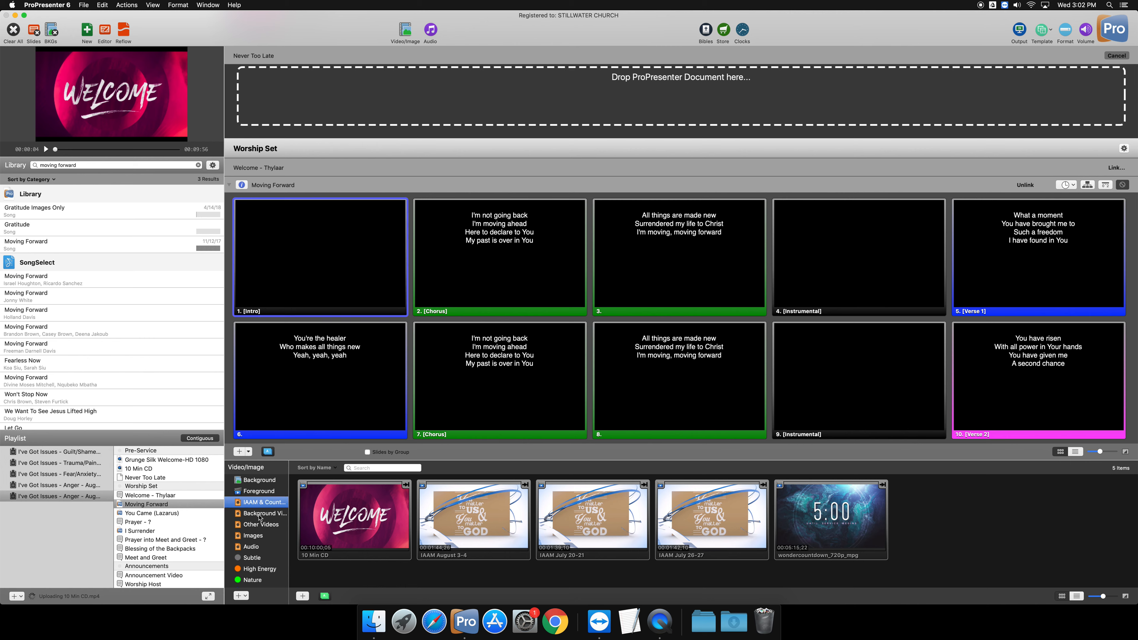
pyautogui.click(259, 519)
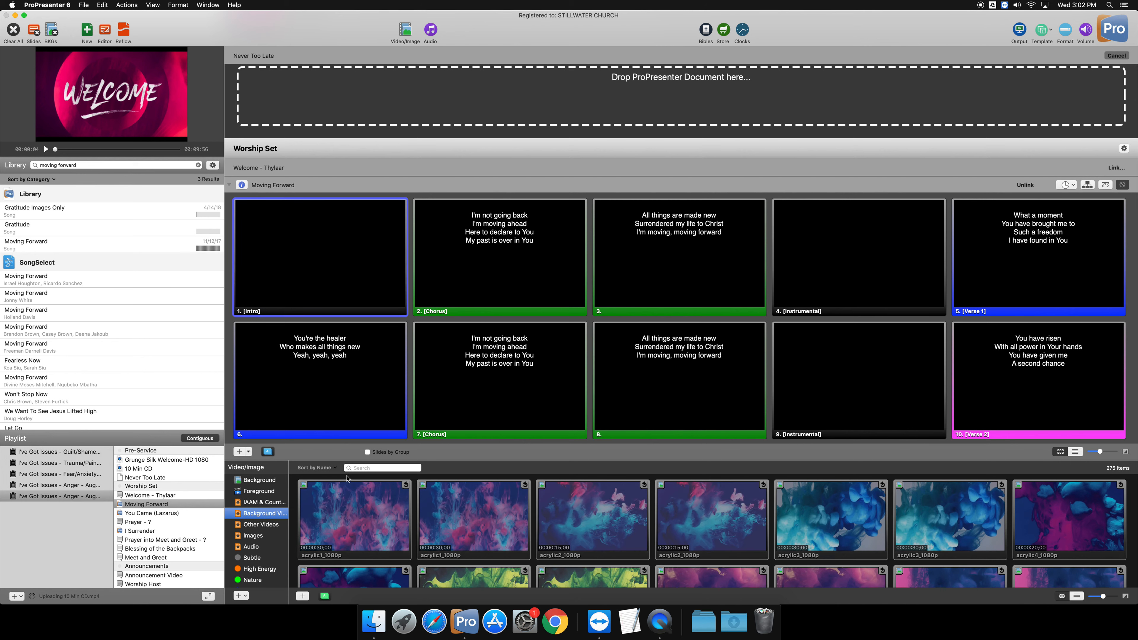
pyautogui.click(359, 468)
pyautogui.write('grun')
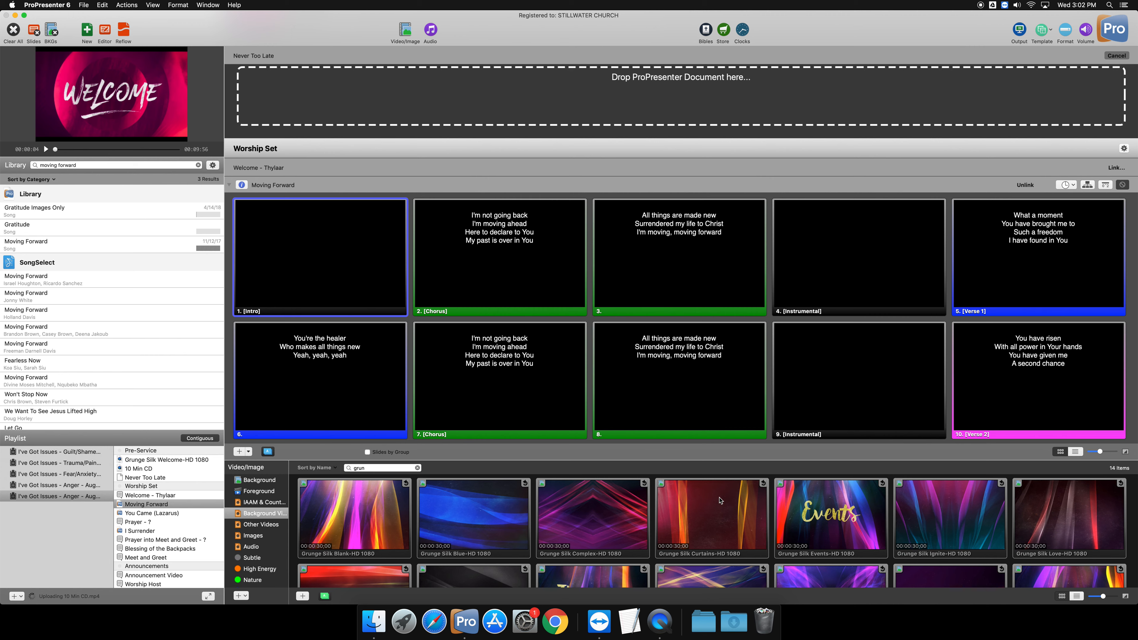
pyautogui.moveTo(719, 501); pyautogui.dragTo(334, 259)
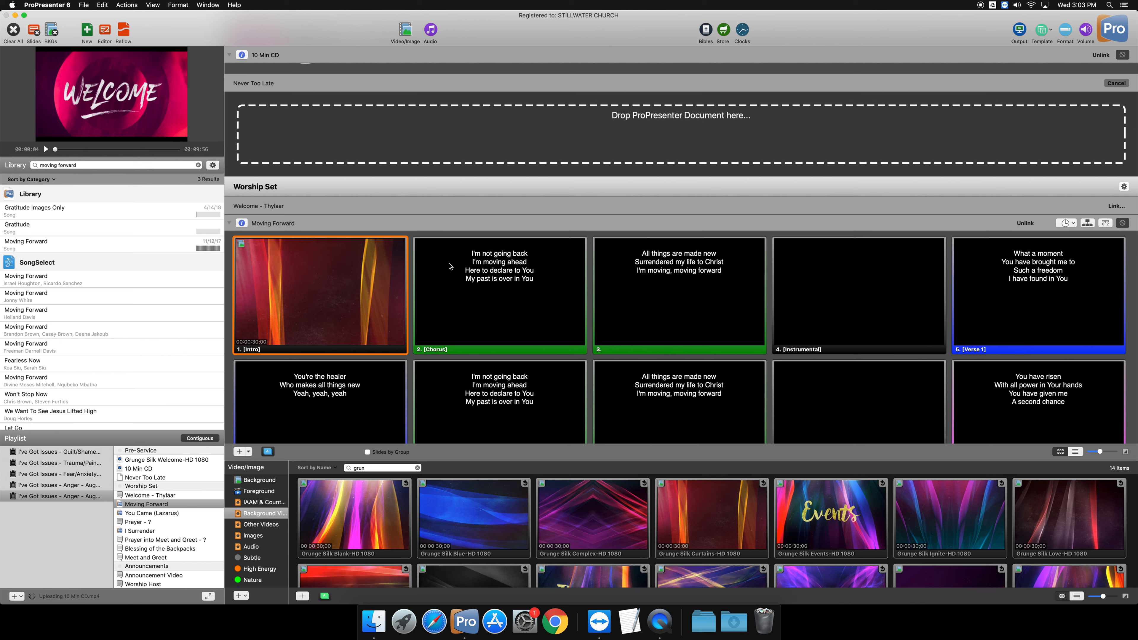
# Present Moving Forward from its Intro slide through slide 7 to check the lyrics over the new background
pyautogui.click(307, 280)
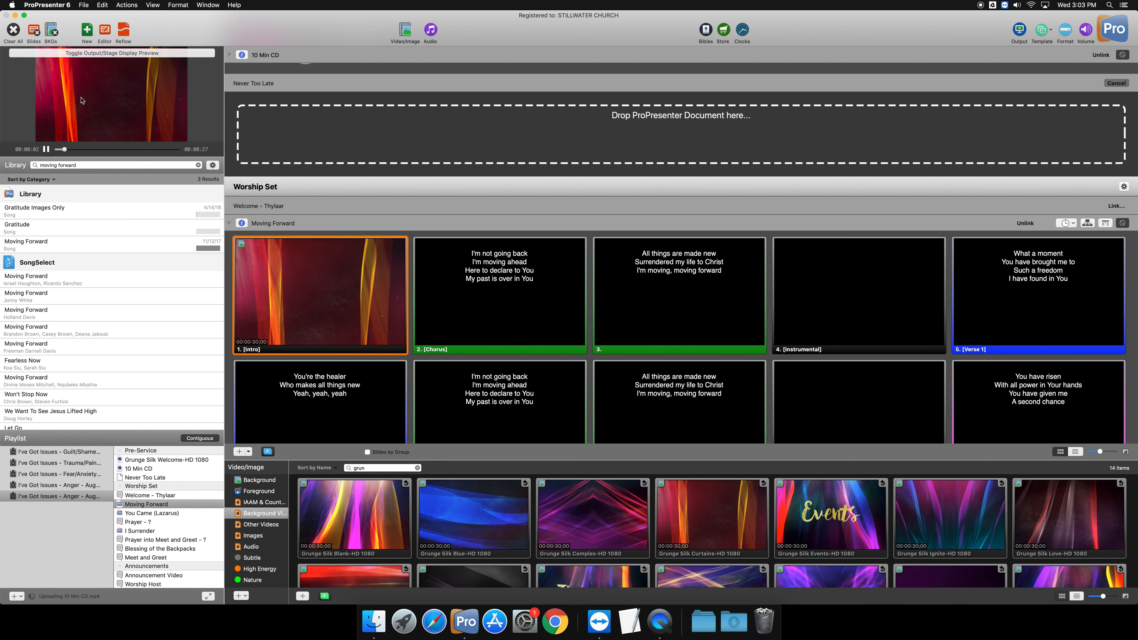
pyautogui.click(461, 287)
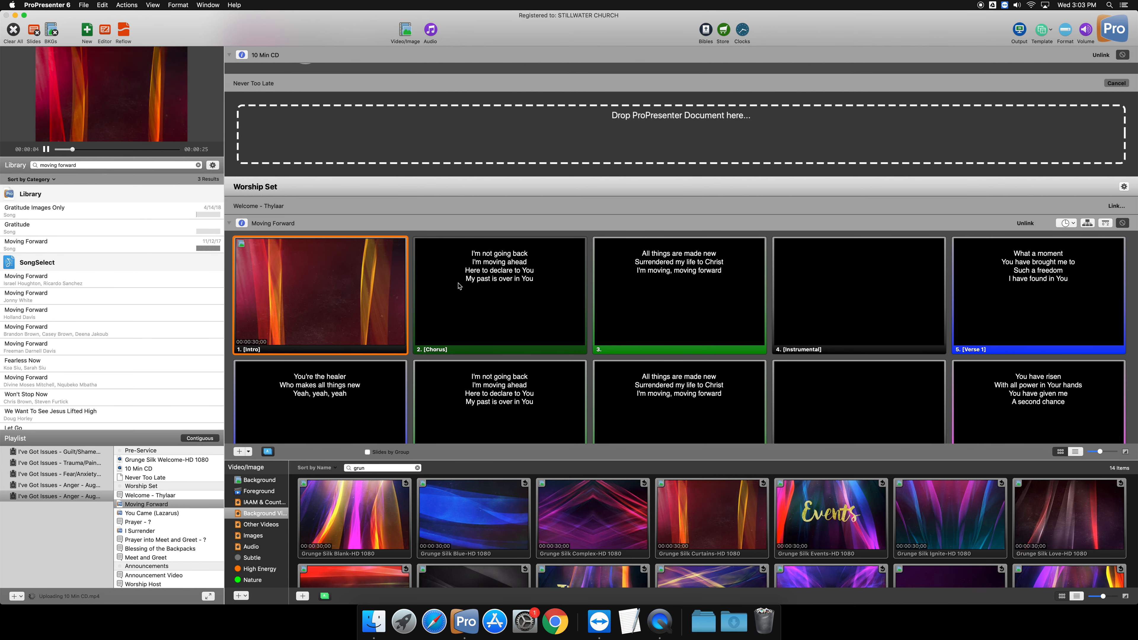
pyautogui.click(713, 275)
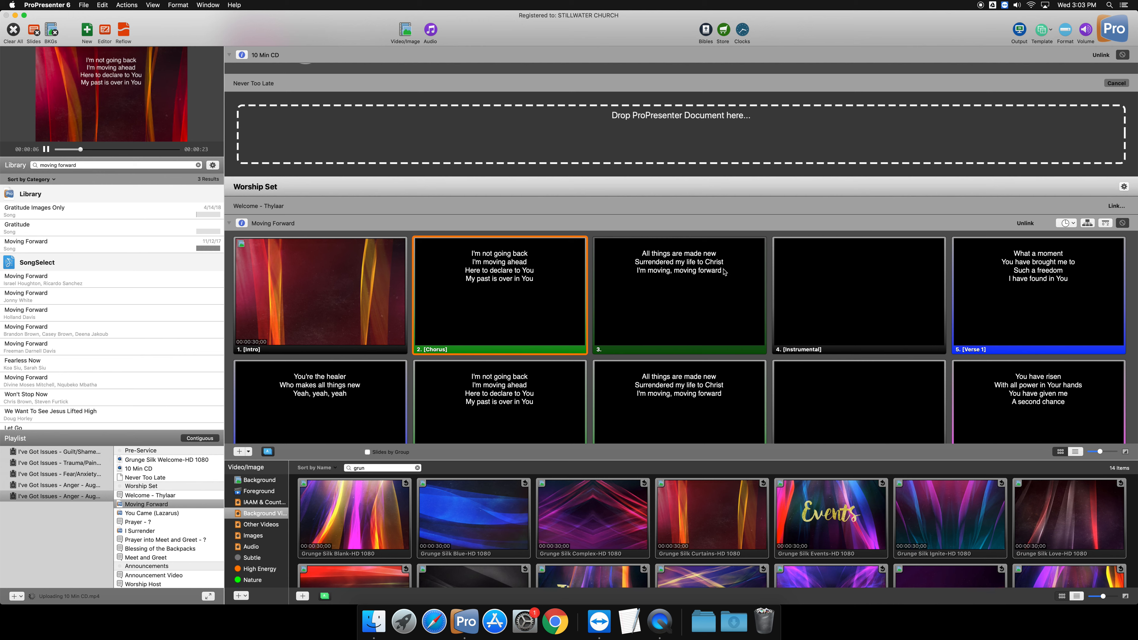
pyautogui.click(825, 277)
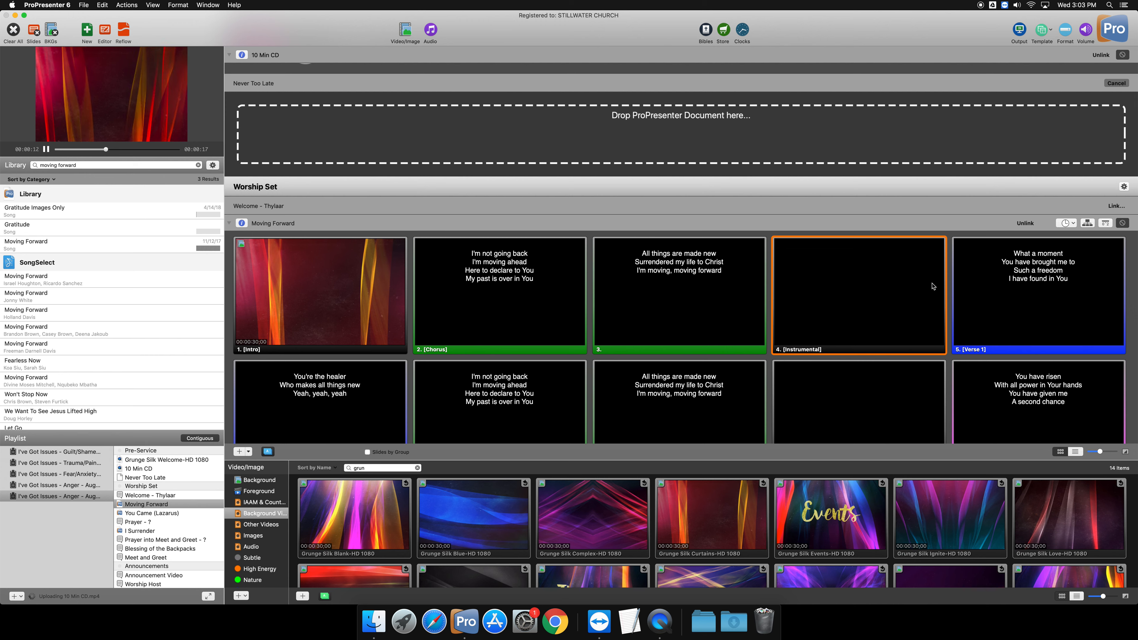
pyautogui.click(1010, 298)
pyautogui.click(351, 381)
pyautogui.click(495, 386)
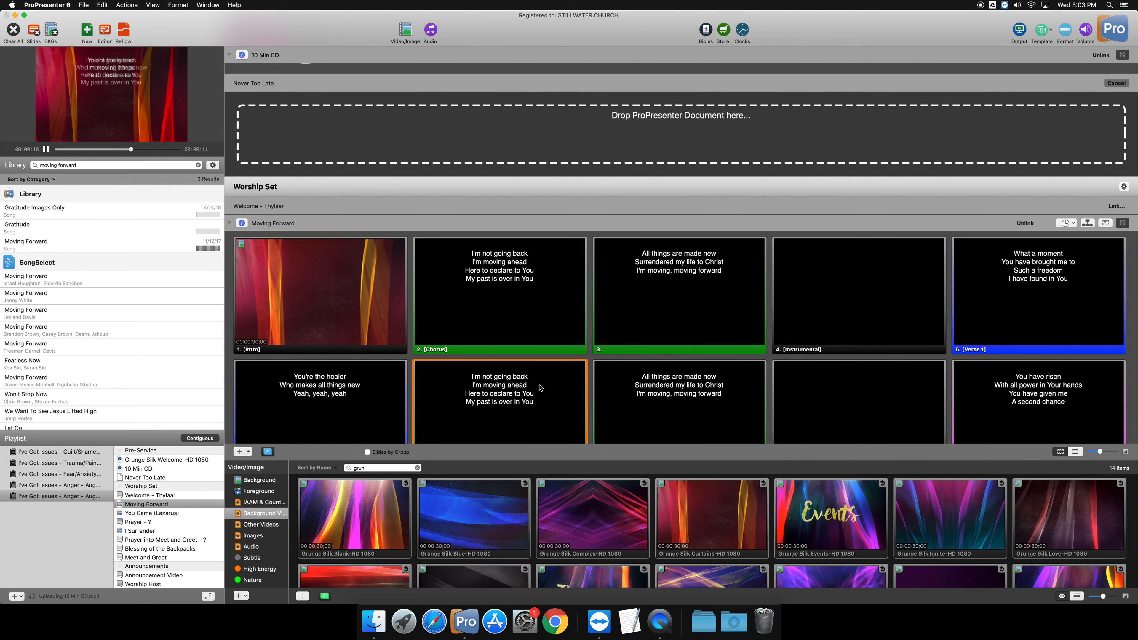
# Examine the remaining Moving Forward slides and those of You Came (Lazarus) and I Surrender for assigned background videos
pyautogui.scroll(-15, 540, 387)
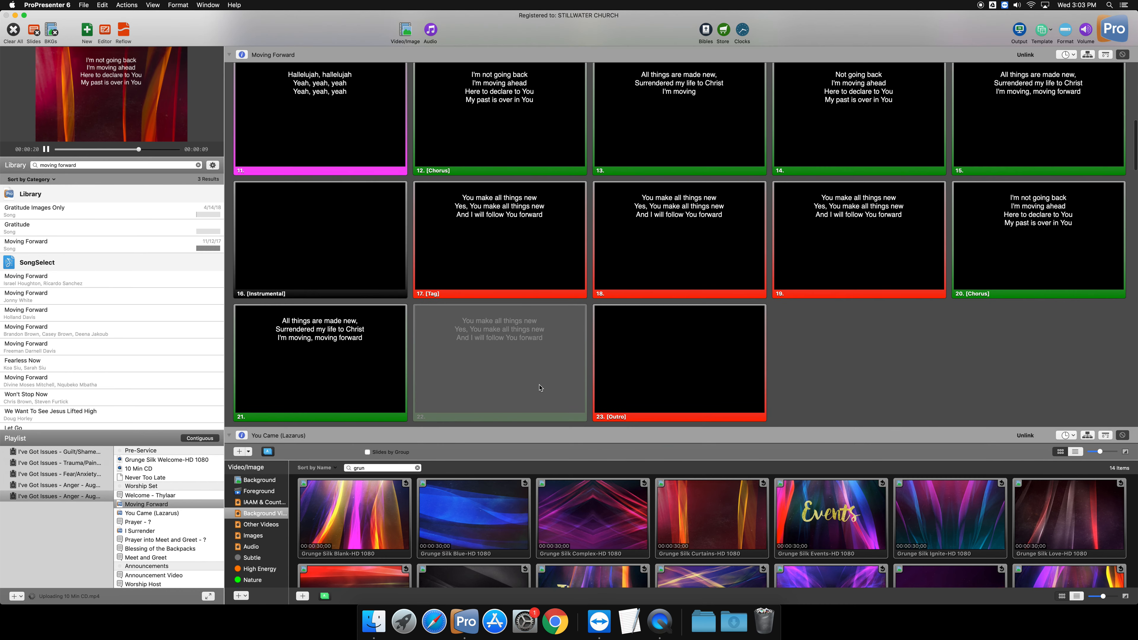
pyautogui.scroll(-6, 540, 387)
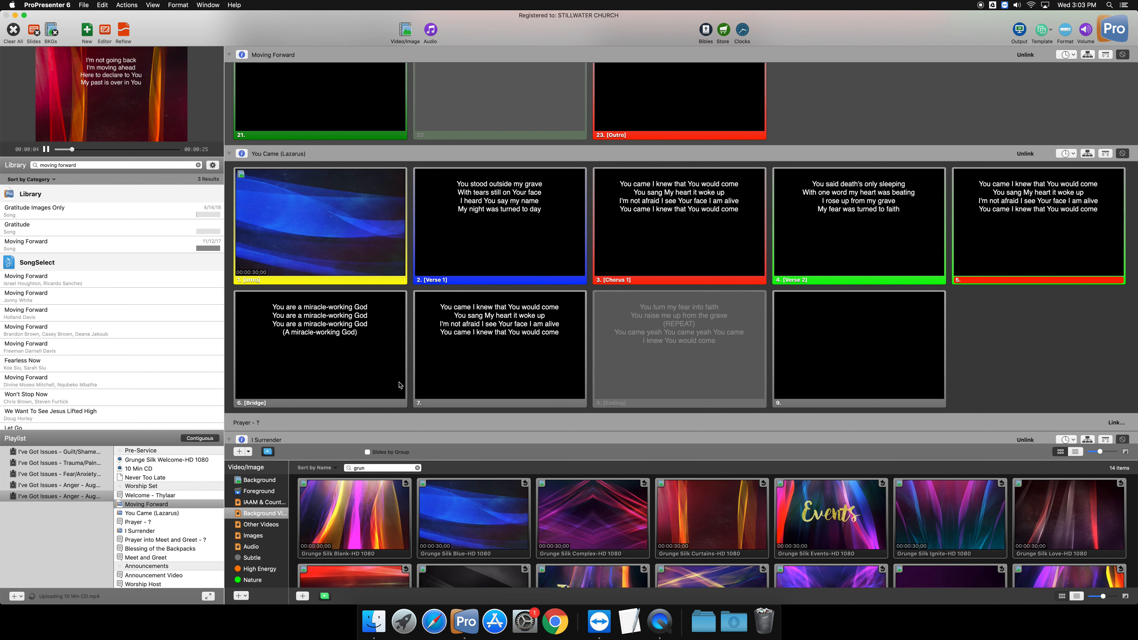
pyautogui.scroll(-5, 406, 295)
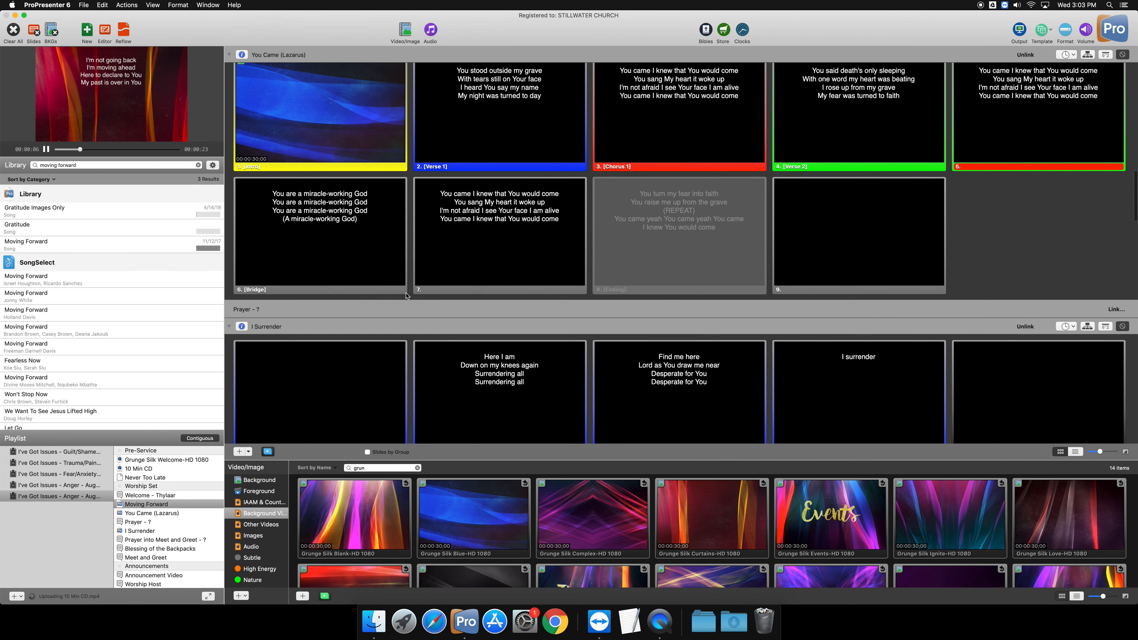
pyautogui.scroll(-2, 406, 295)
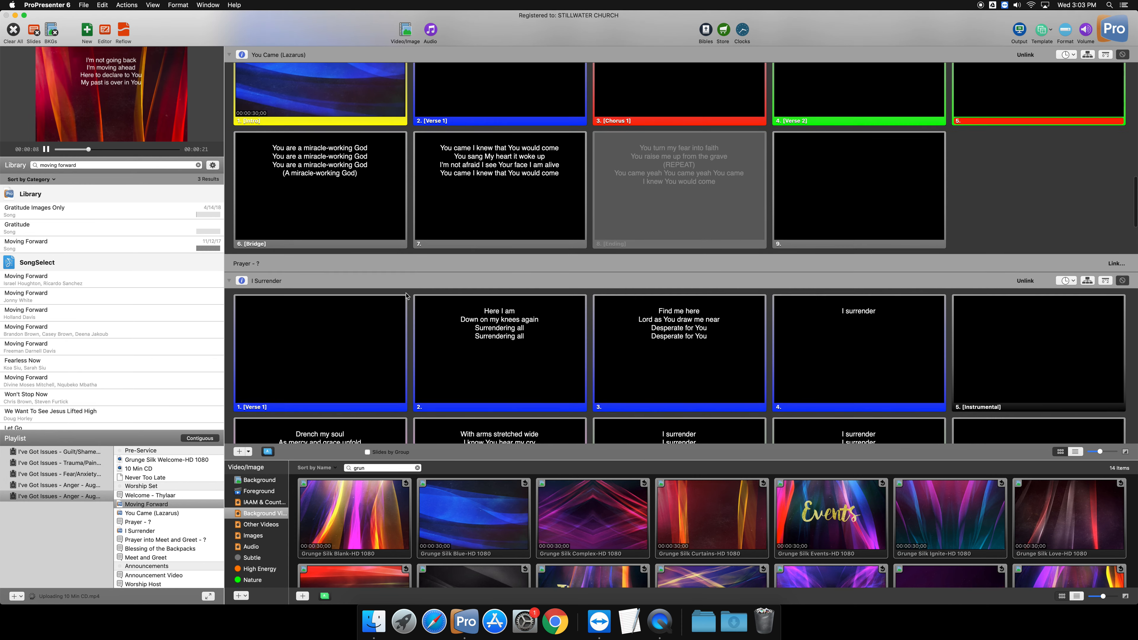
pyautogui.scroll(-2, 406, 296)
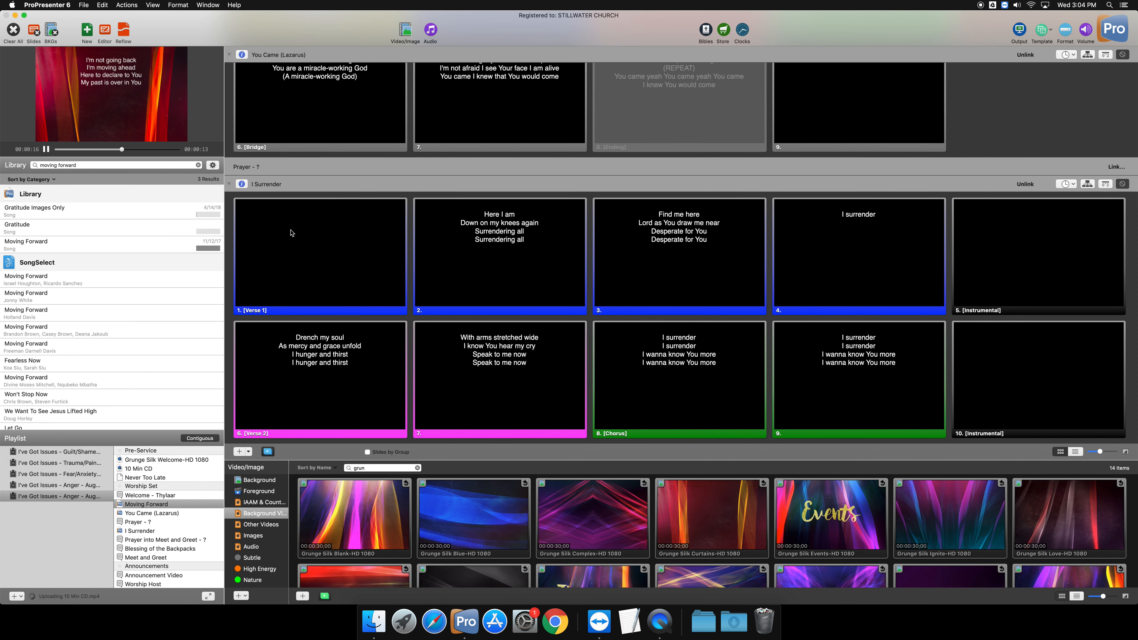
pyautogui.scroll(3, 298, 236)
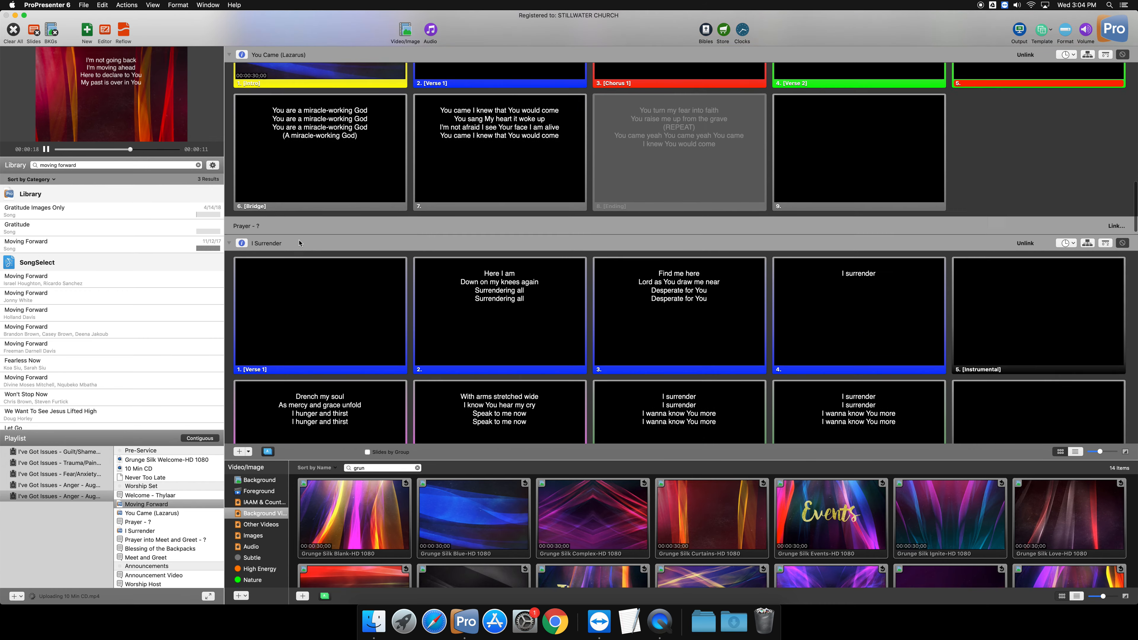
pyautogui.scroll(1, 297, 243)
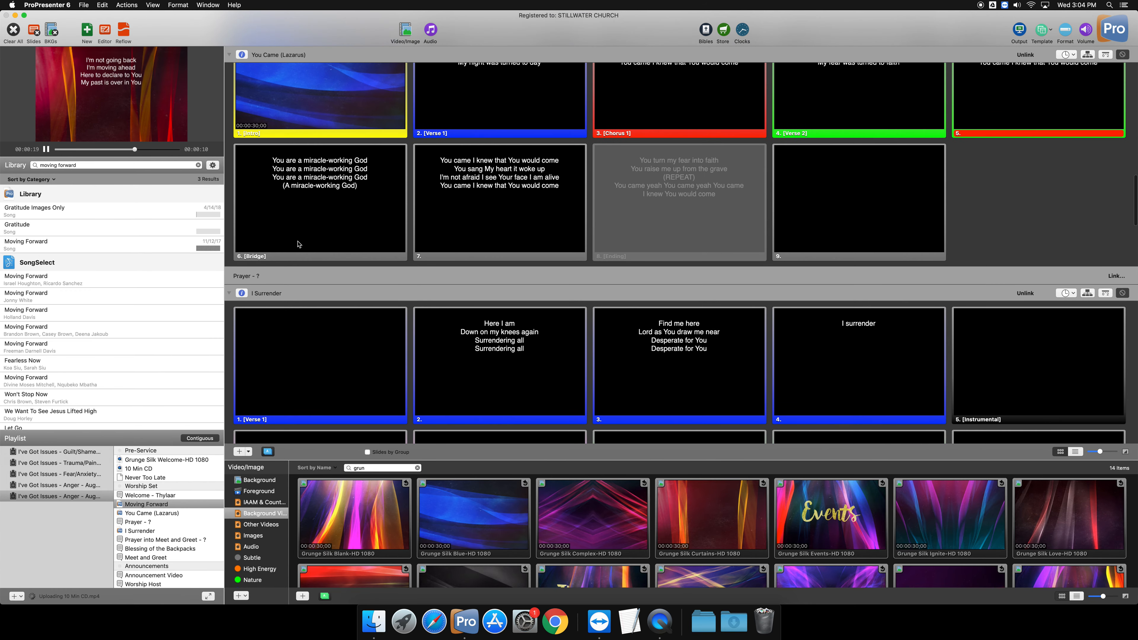
# Present the first slide of You Came (Lazarus) and advance into I Surrender through slide 4 to check which background plays
pyautogui.click(355, 99)
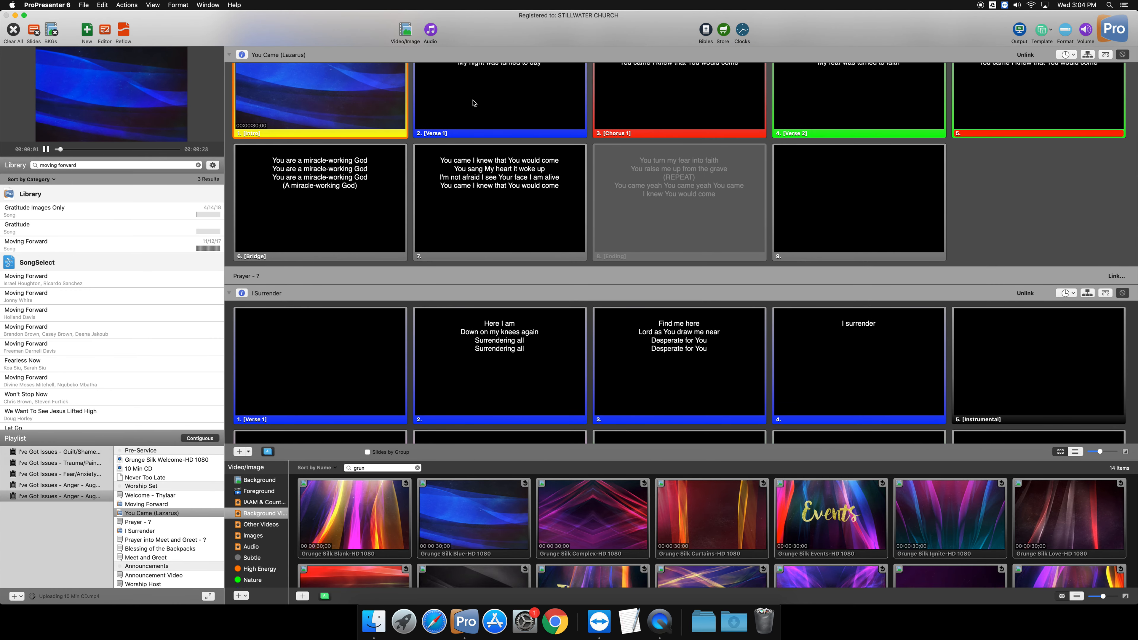
pyautogui.click(491, 176)
pyautogui.press('Right')
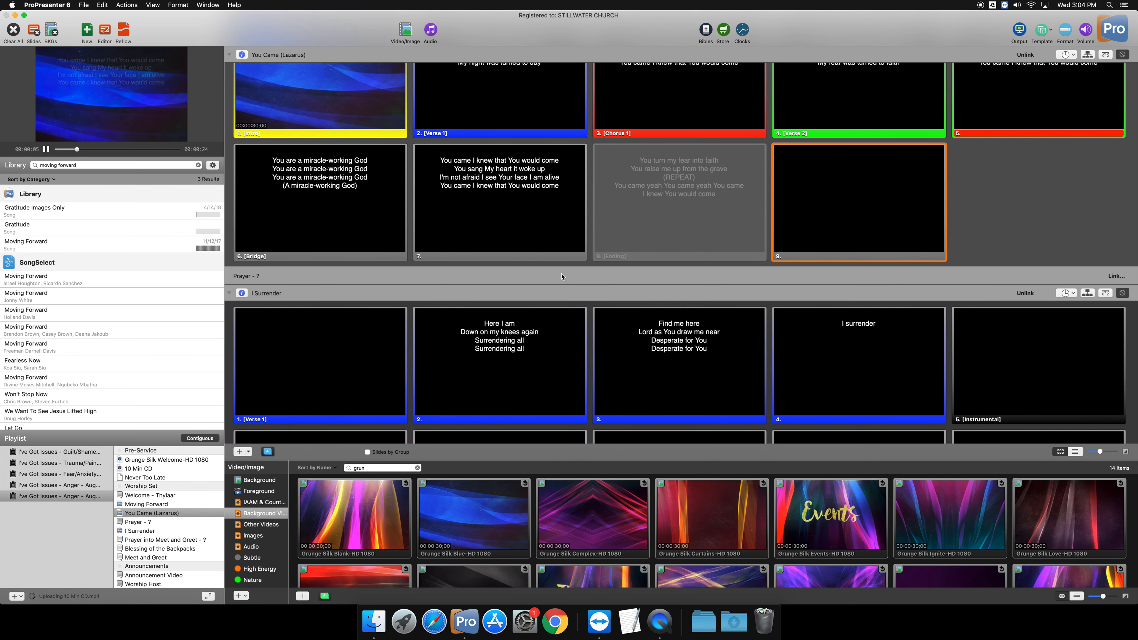
pyautogui.press('Right')
pyautogui.press('Right')
pyautogui.press('Right')
pyautogui.press('Right')
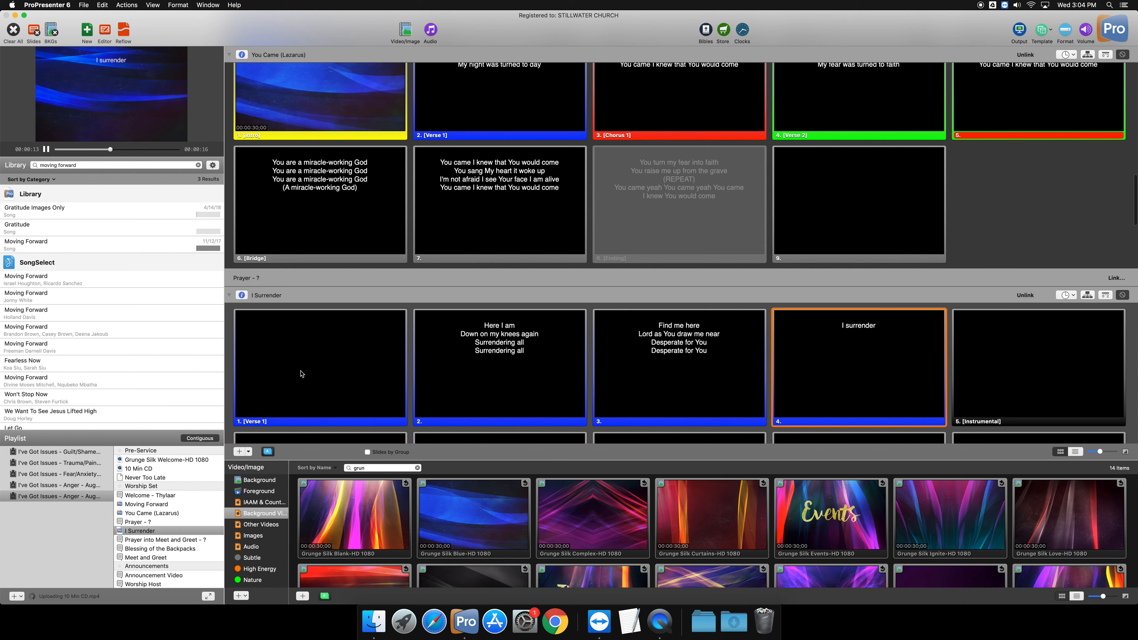
pyautogui.scroll(-5, 303, 374)
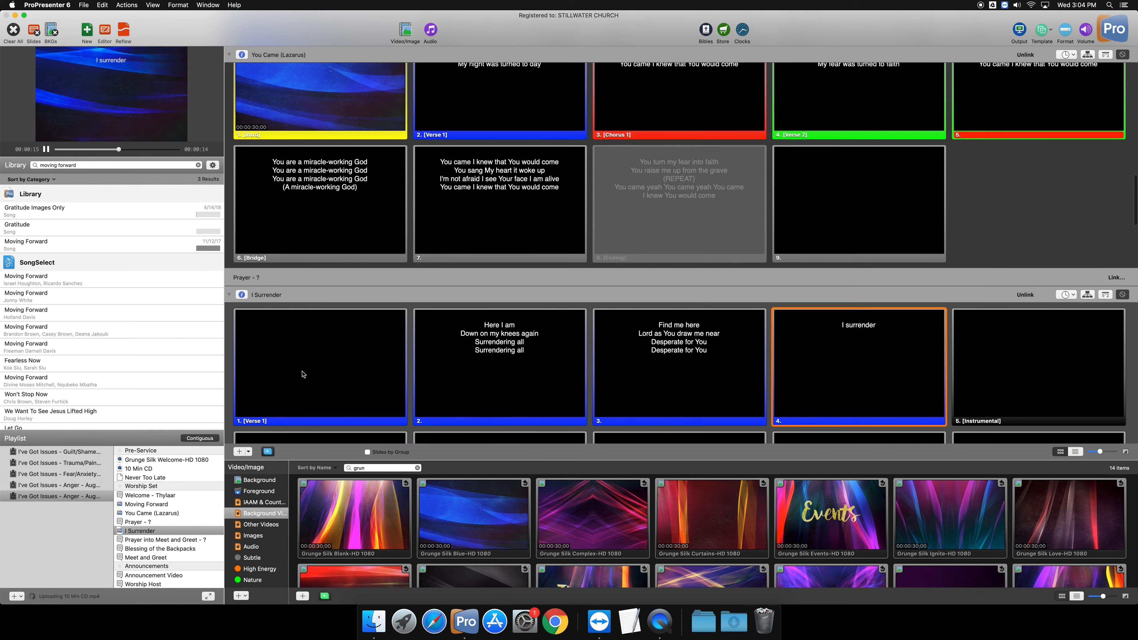
# Search the library for "worsh" and link the _Worship Host presentation to the Prayer into Meet and Greet item
pyautogui.scroll(-15, 303, 374)
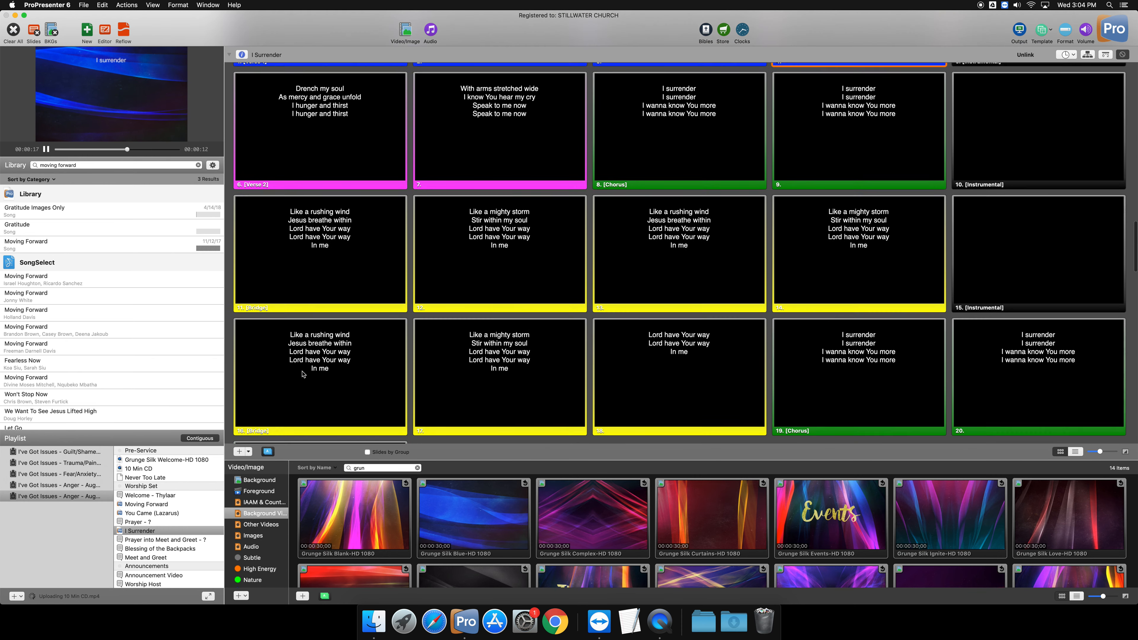
pyautogui.scroll(-5, 303, 374)
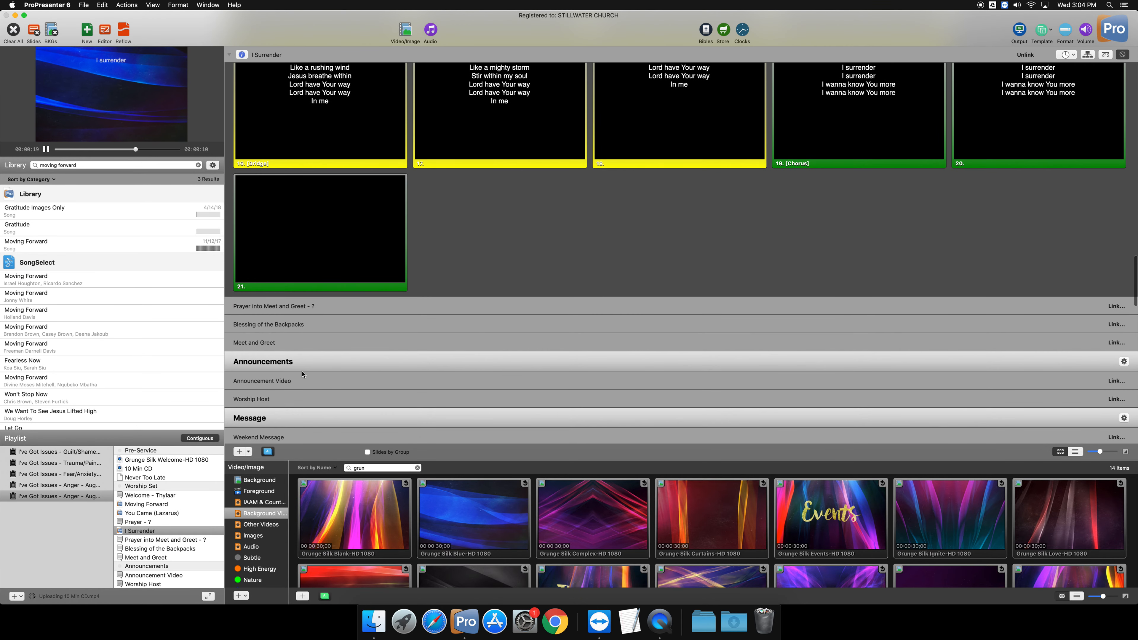
pyautogui.scroll(-3, 302, 374)
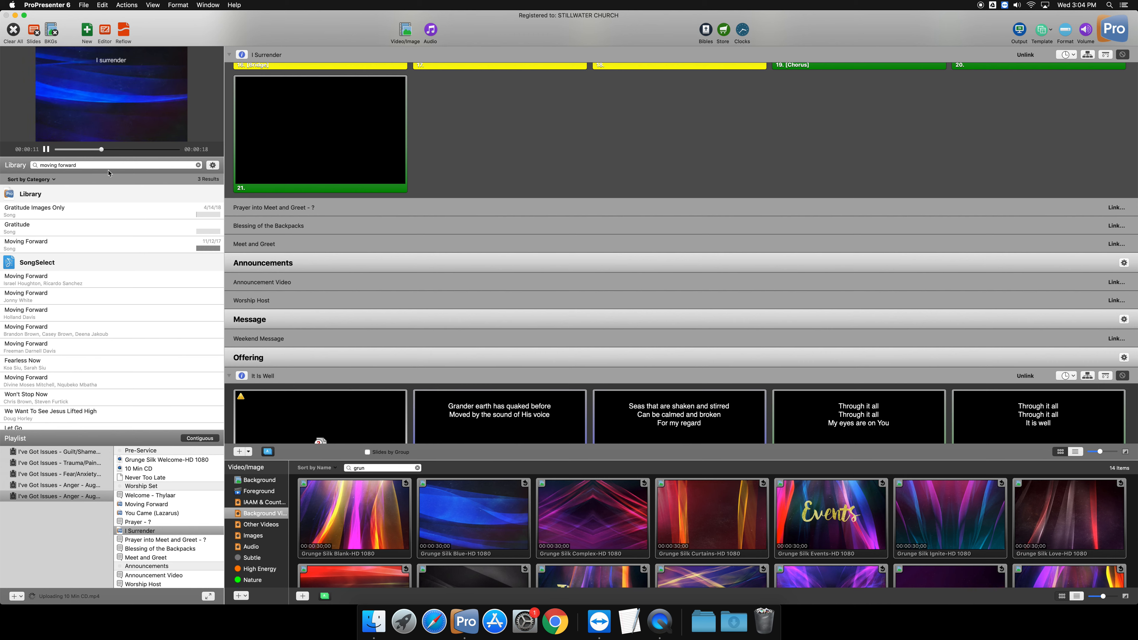
pyautogui.click(92, 165)
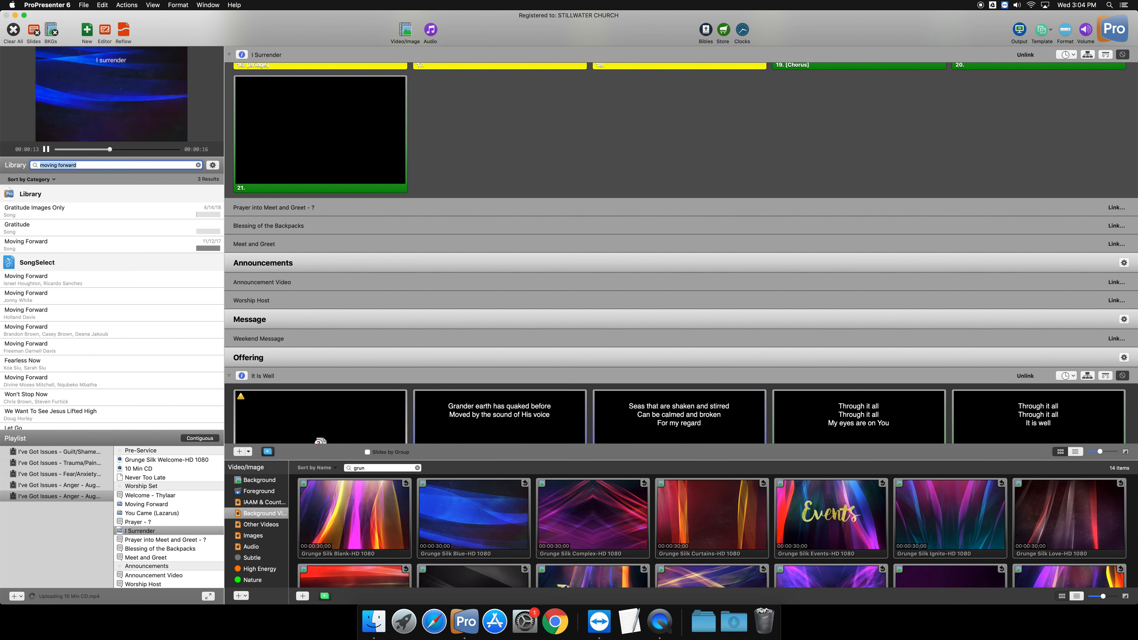
pyautogui.write('worsh')
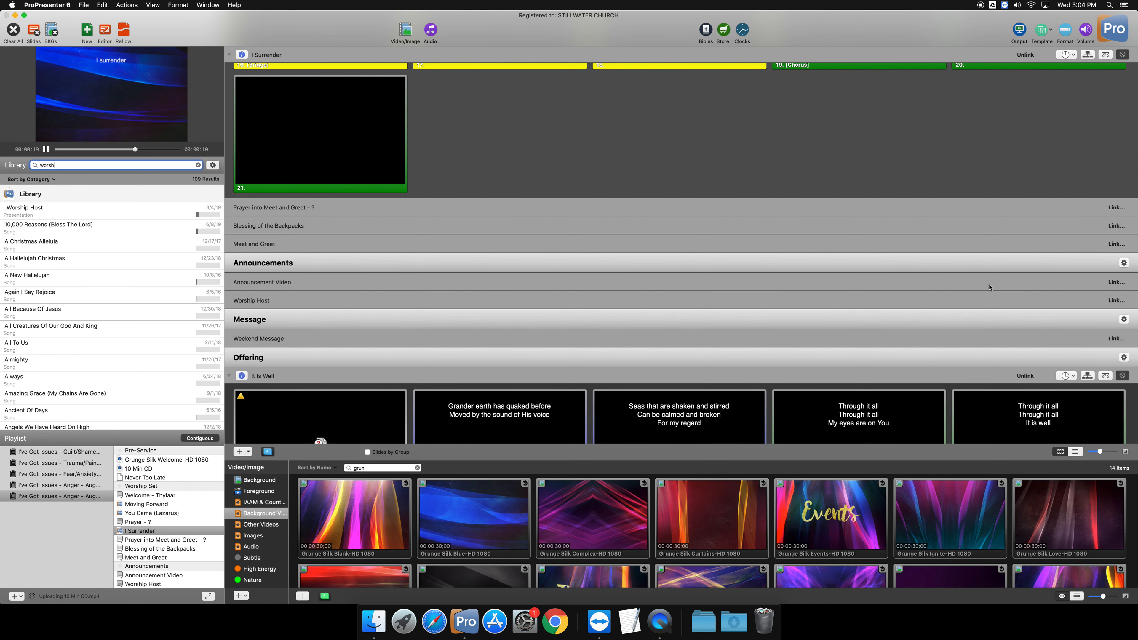
pyautogui.click(1115, 208)
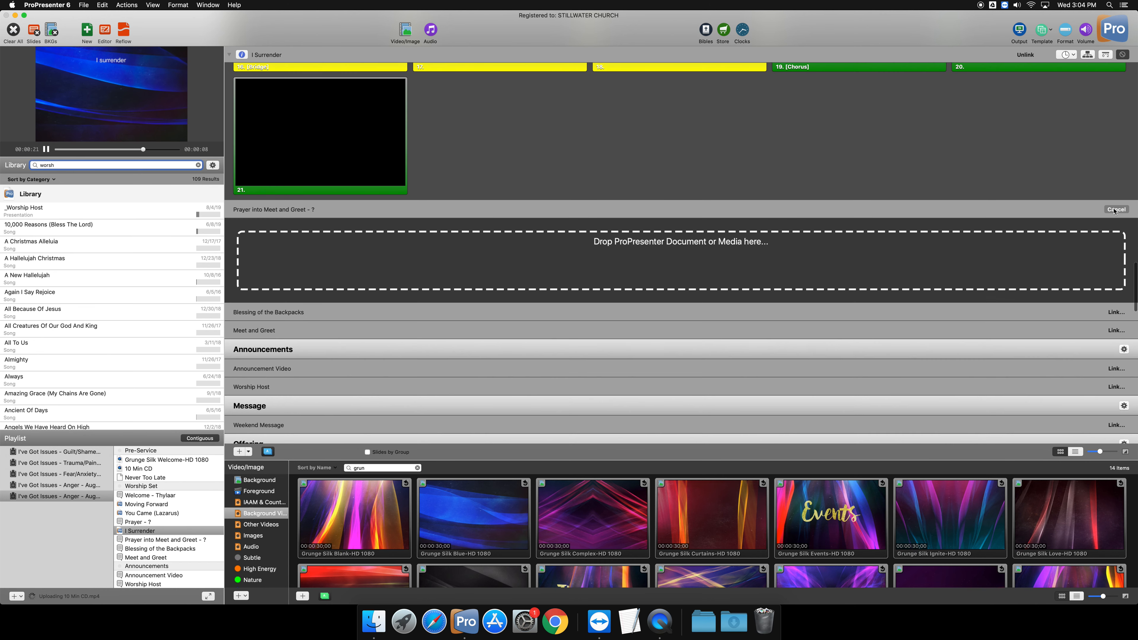
pyautogui.click(22, 213)
pyautogui.moveTo(21, 213); pyautogui.dragTo(318, 259)
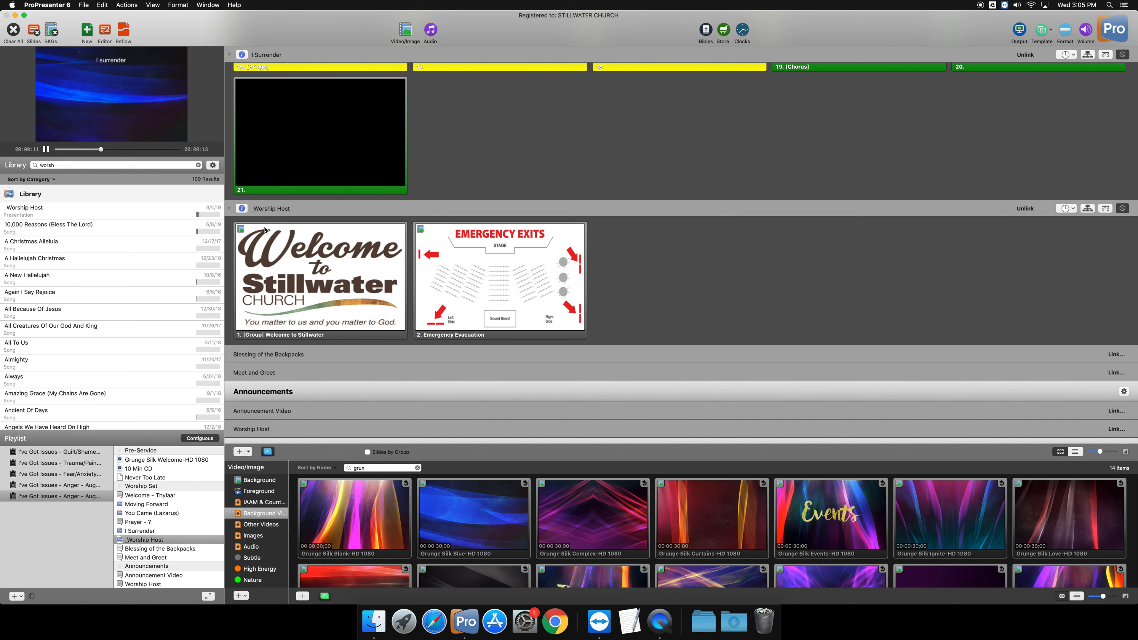
# Set the IAAM August 3-4 video in the IAAM & Countdown collection to Stop and link it to the Announcement Video item
pyautogui.scroll(-2, 273, 228)
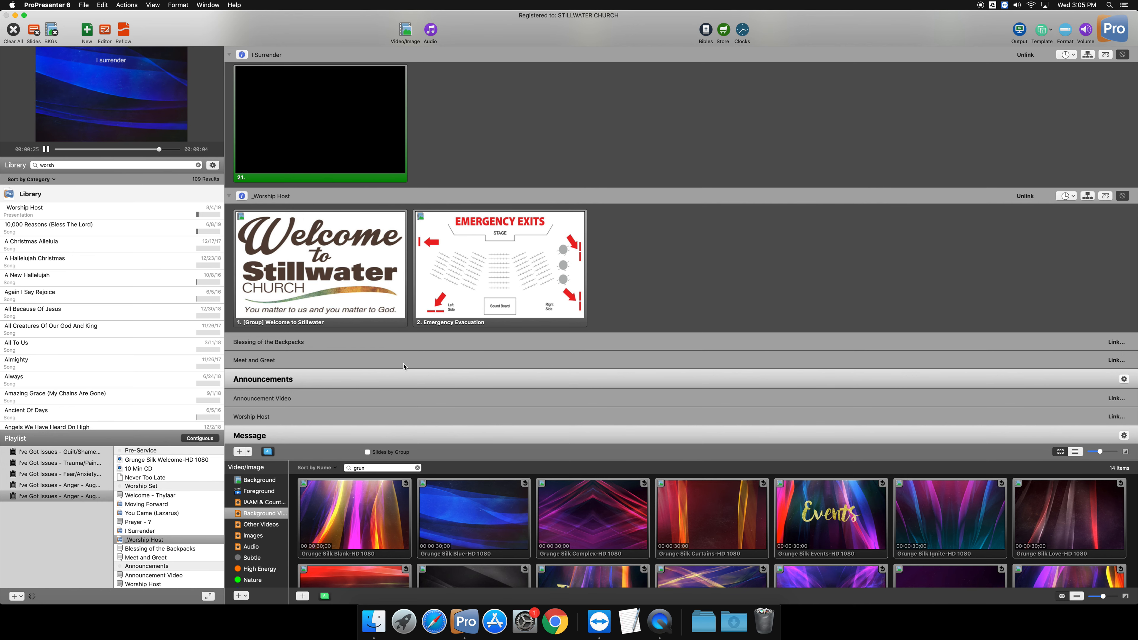
pyautogui.scroll(-5, 349, 370)
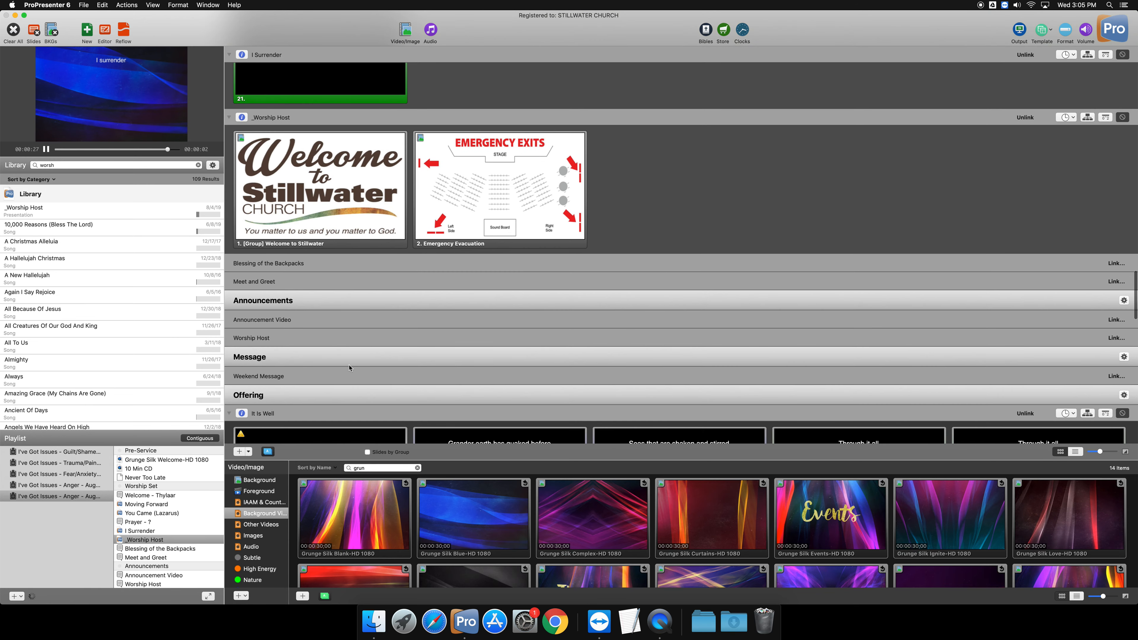
pyautogui.scroll(-3, 348, 367)
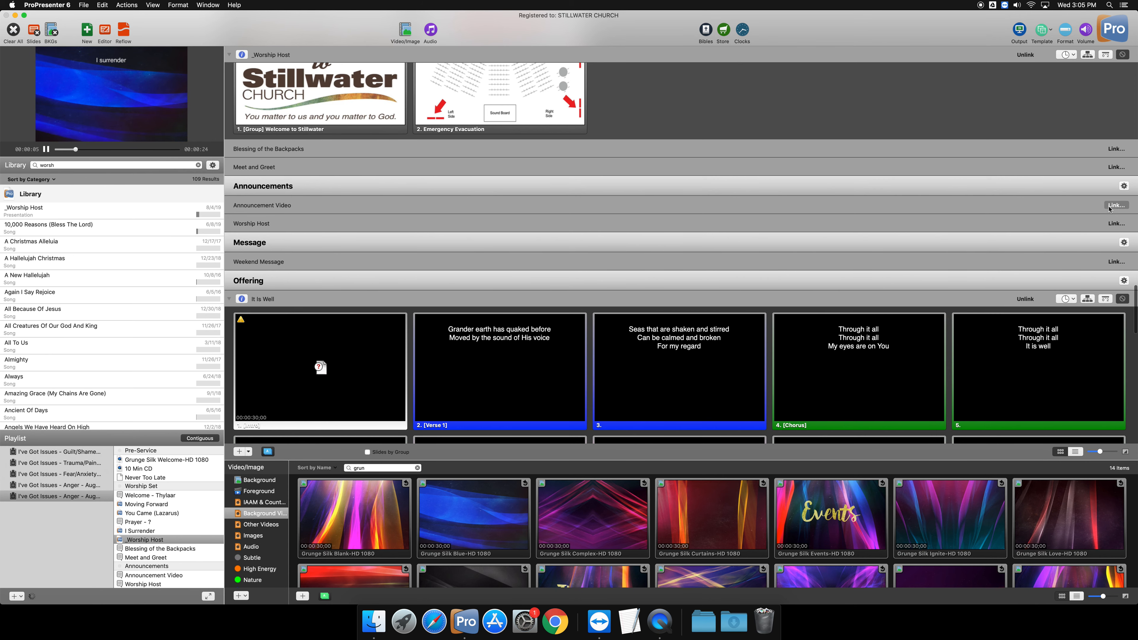
pyautogui.scroll(-2, 1111, 200)
pyautogui.click(1115, 194)
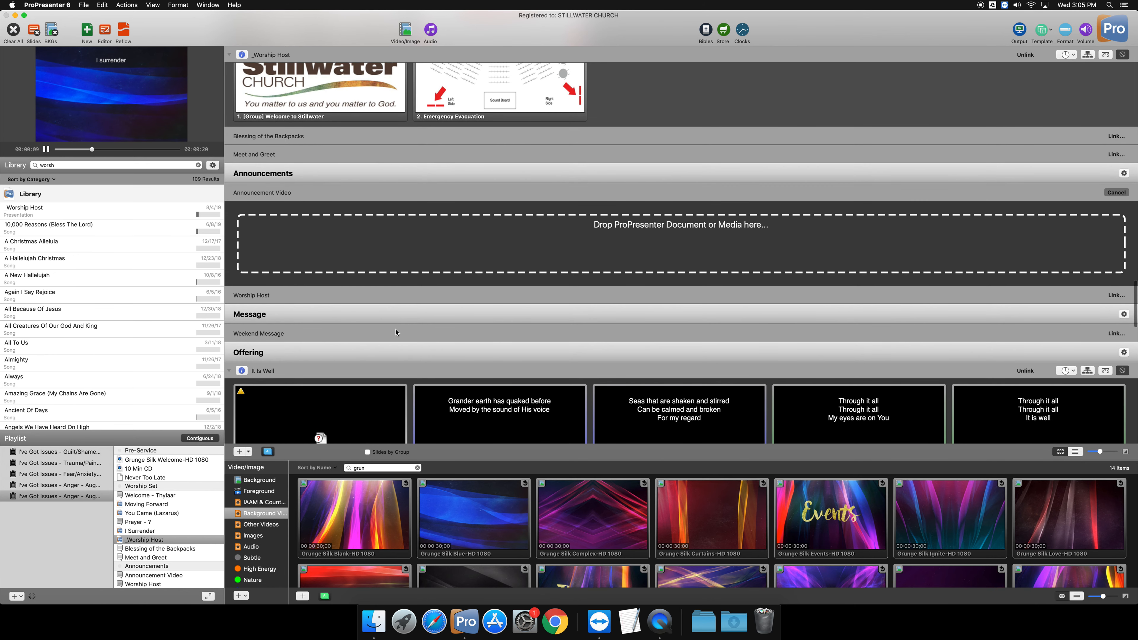
pyautogui.click(258, 502)
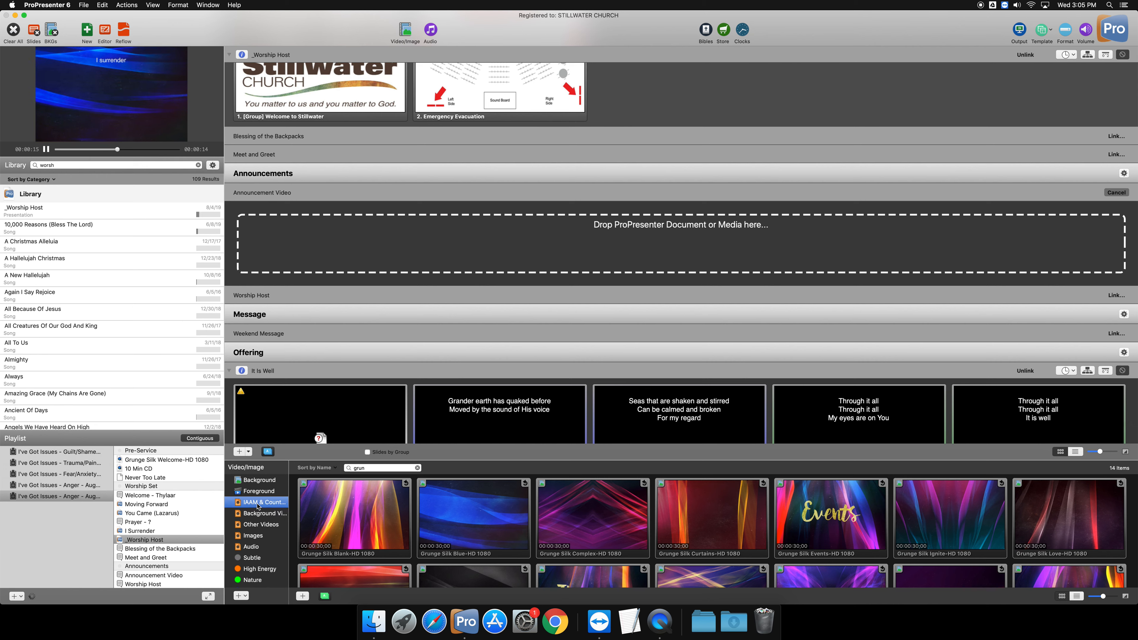
pyautogui.click(417, 469)
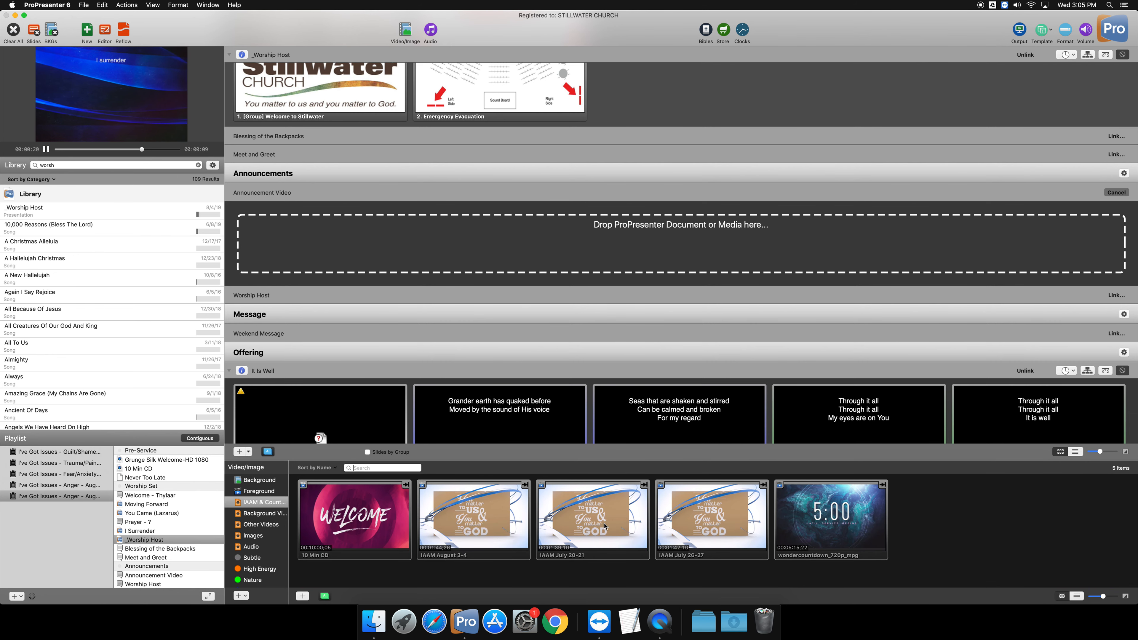
pyautogui.rightClick(481, 515)
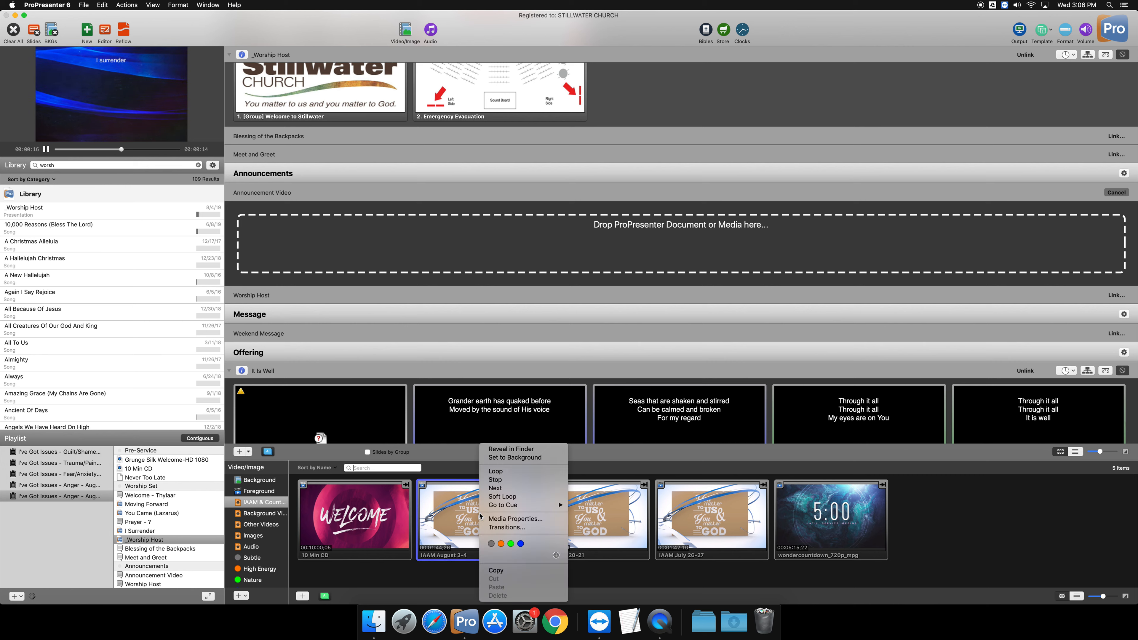
pyautogui.moveTo(510, 506)
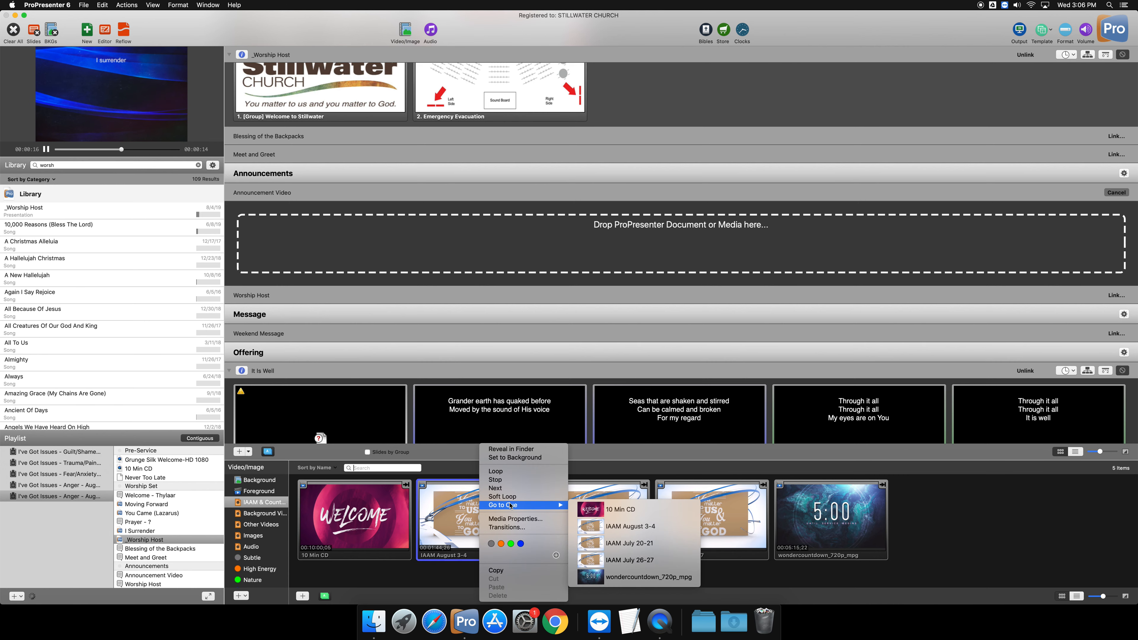
pyautogui.click(505, 481)
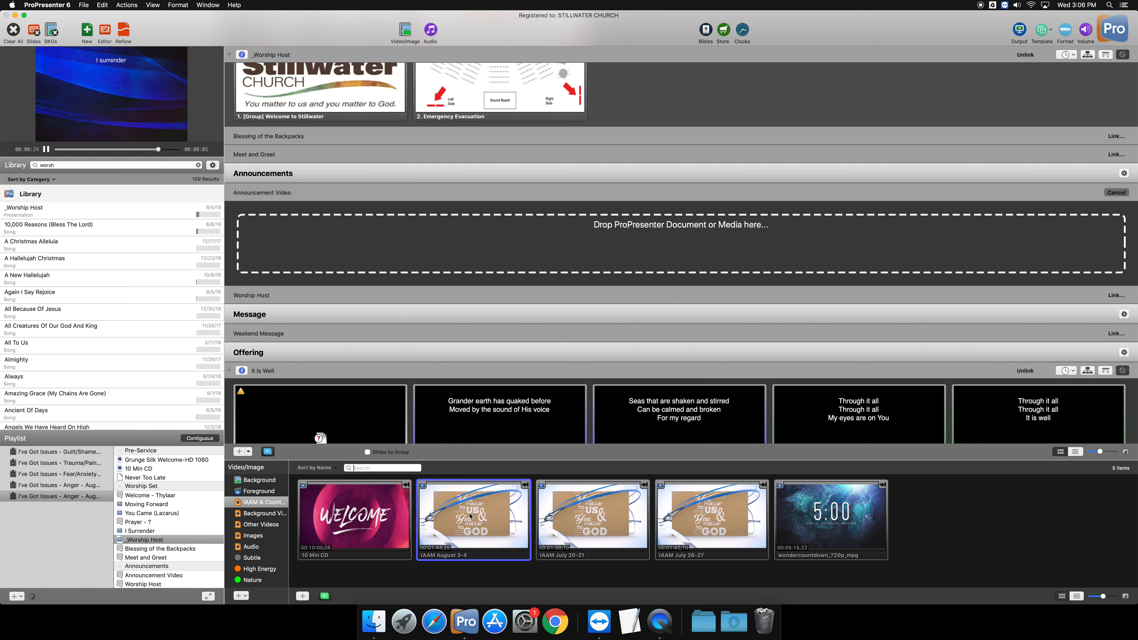
pyautogui.moveTo(470, 516); pyautogui.dragTo(450, 230)
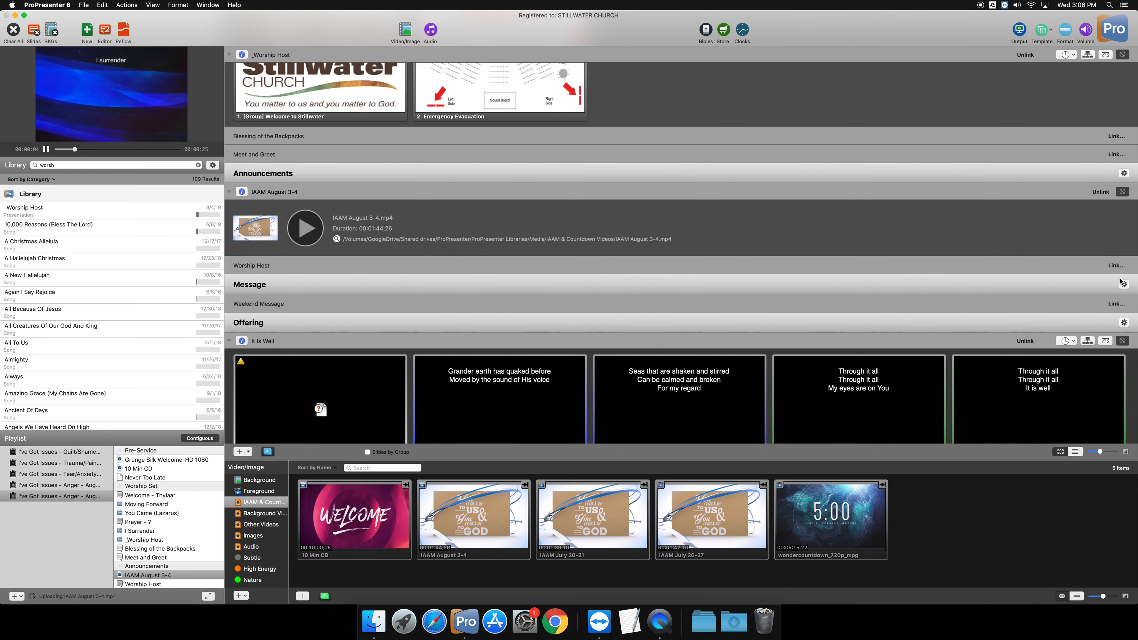
# Link the _Worship Host presentation to the Worship Host item under Announcements
pyautogui.click(1115, 267)
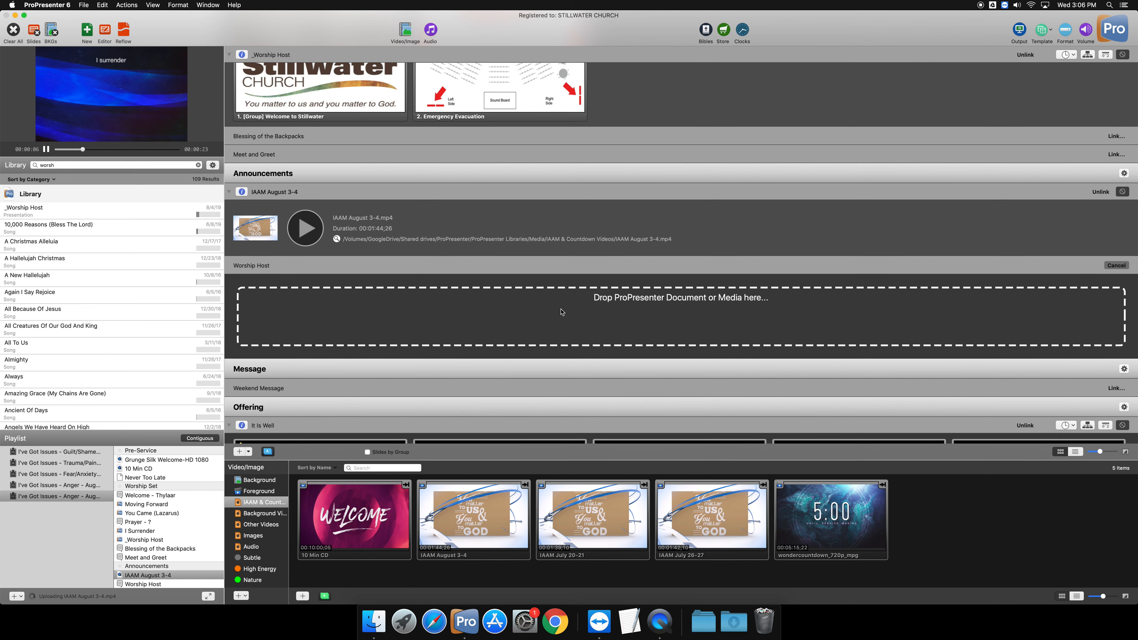
pyautogui.moveTo(27, 213); pyautogui.dragTo(323, 317)
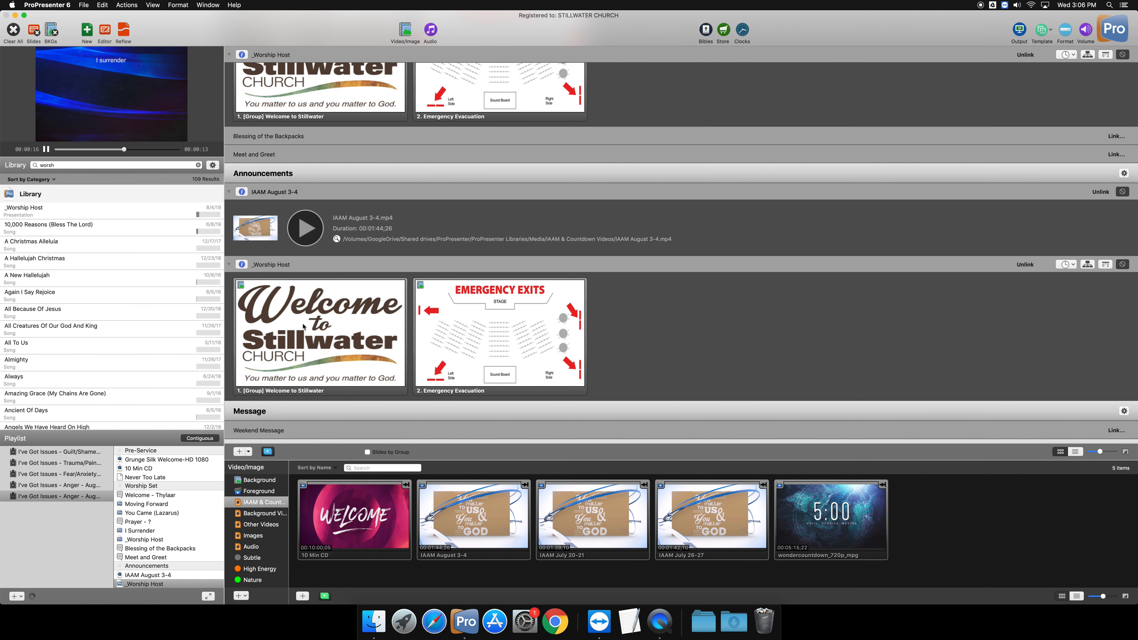
# Clear the library search and link the I've Got Issues 1 presentation to the Weekend Message item
pyautogui.scroll(-2, 303, 327)
pyautogui.scroll(-8, 303, 327)
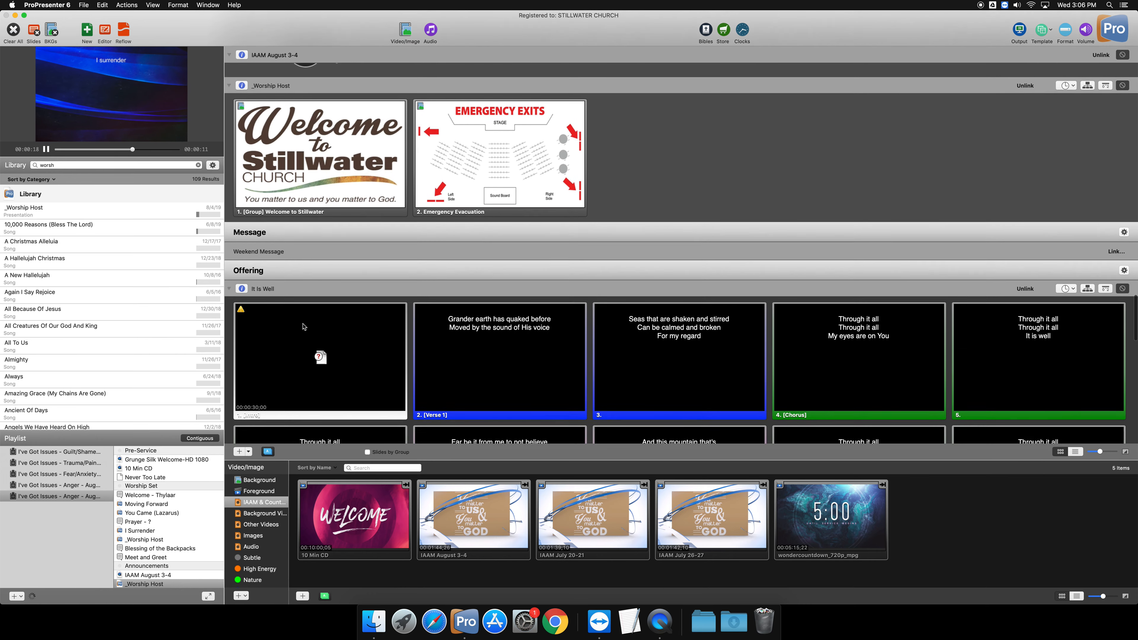
pyautogui.scroll(-3, 303, 327)
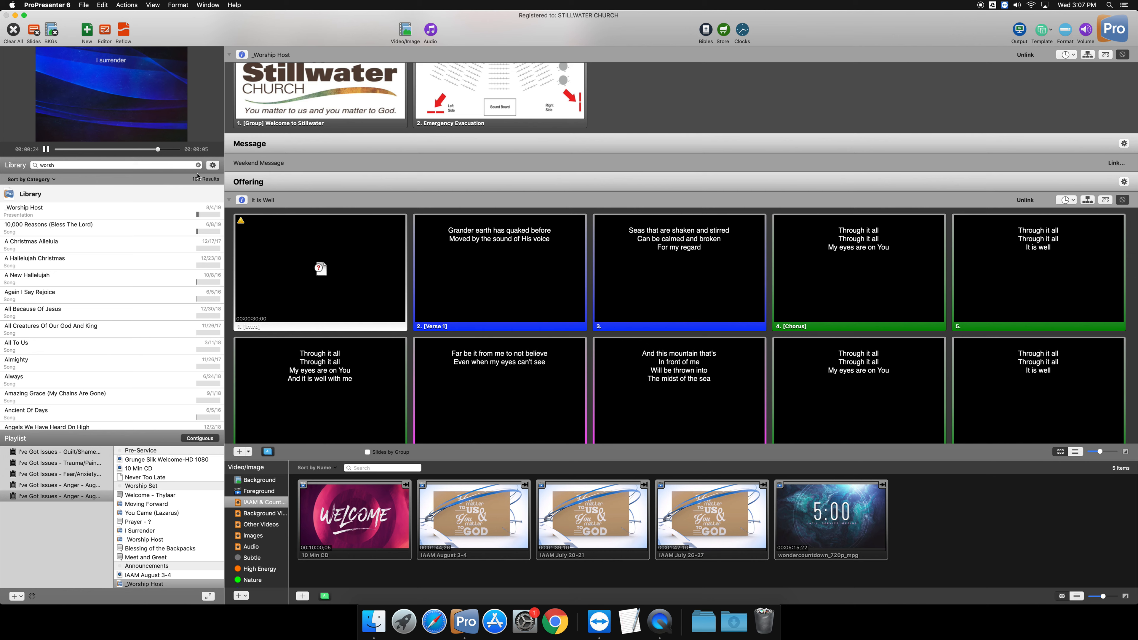
pyautogui.click(1116, 162)
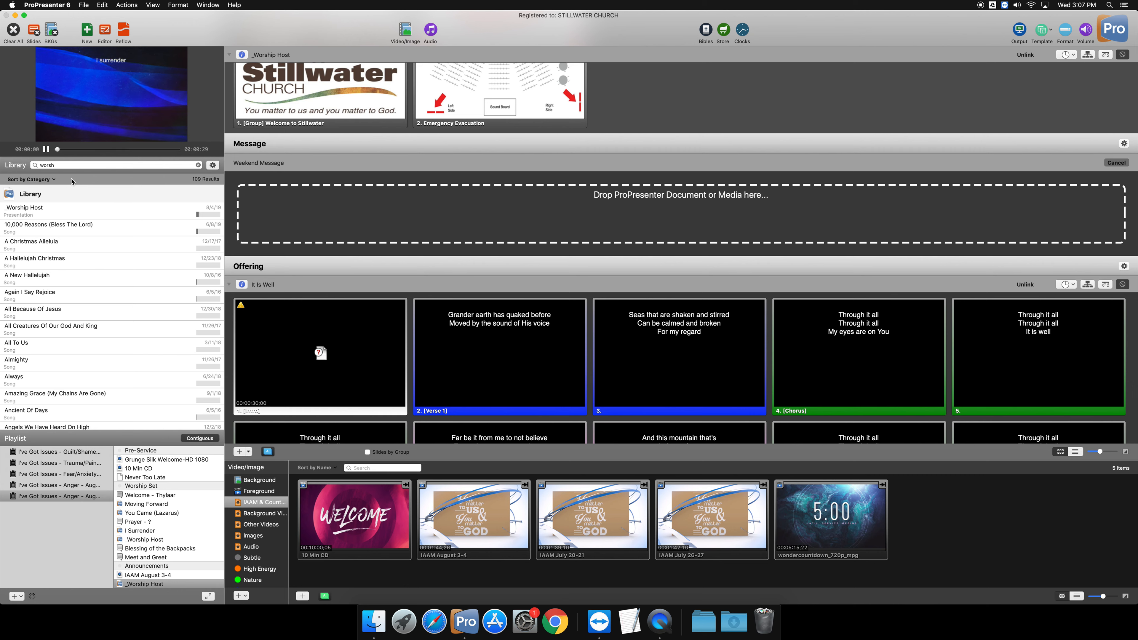
pyautogui.moveTo(57, 165); pyautogui.dragTo(5, 159)
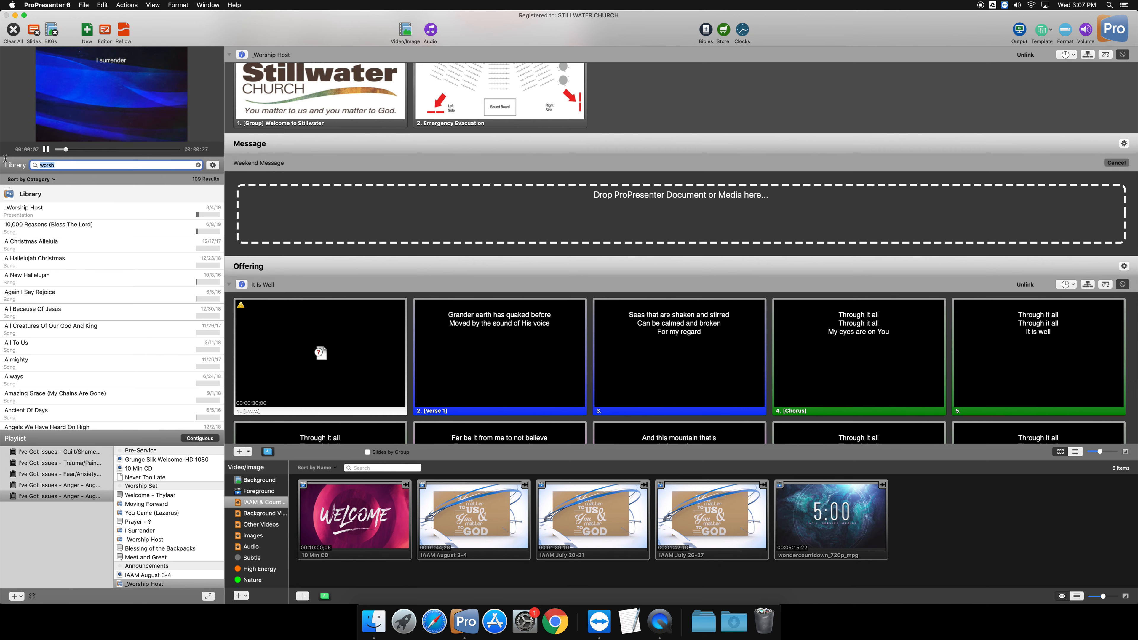
pyautogui.press('BackSpace')
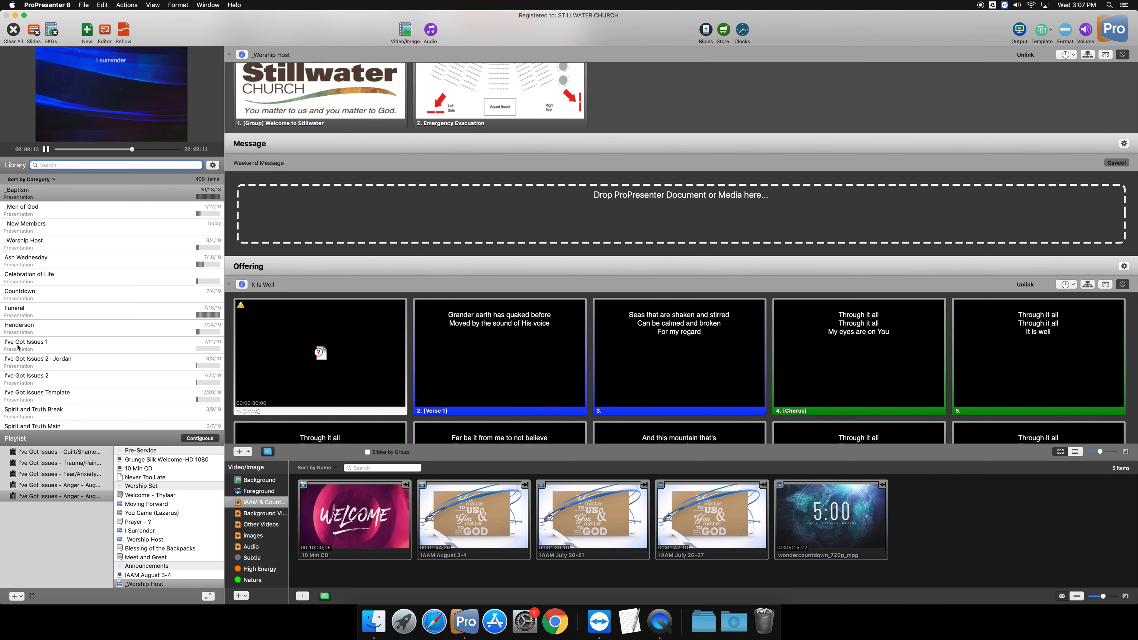
pyautogui.moveTo(17, 346); pyautogui.dragTo(338, 218)
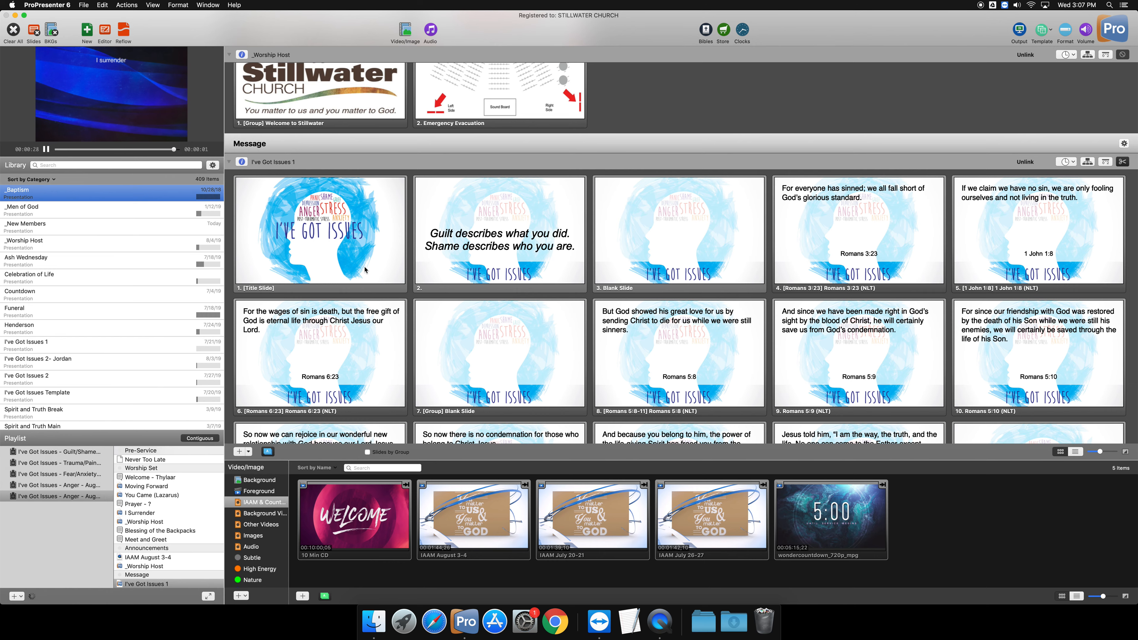
# Examine the I've Got Issues 1 slides and the It Is Well slides in the Offering section
pyautogui.scroll(-5, 365, 267)
pyautogui.scroll(-3, 365, 269)
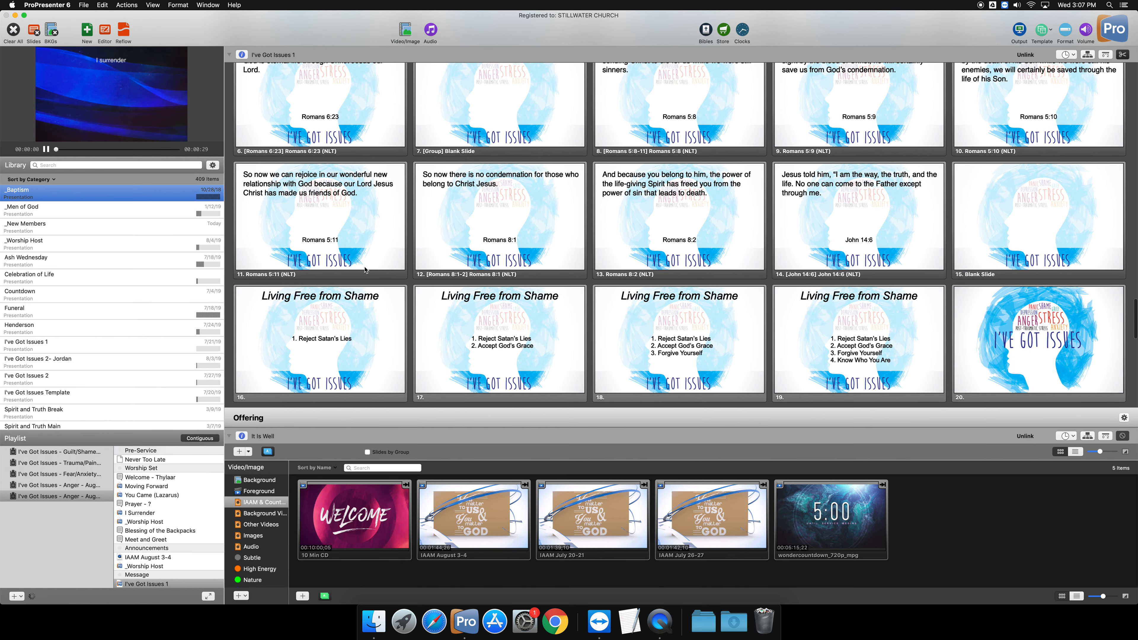
pyautogui.scroll(-3, 365, 269)
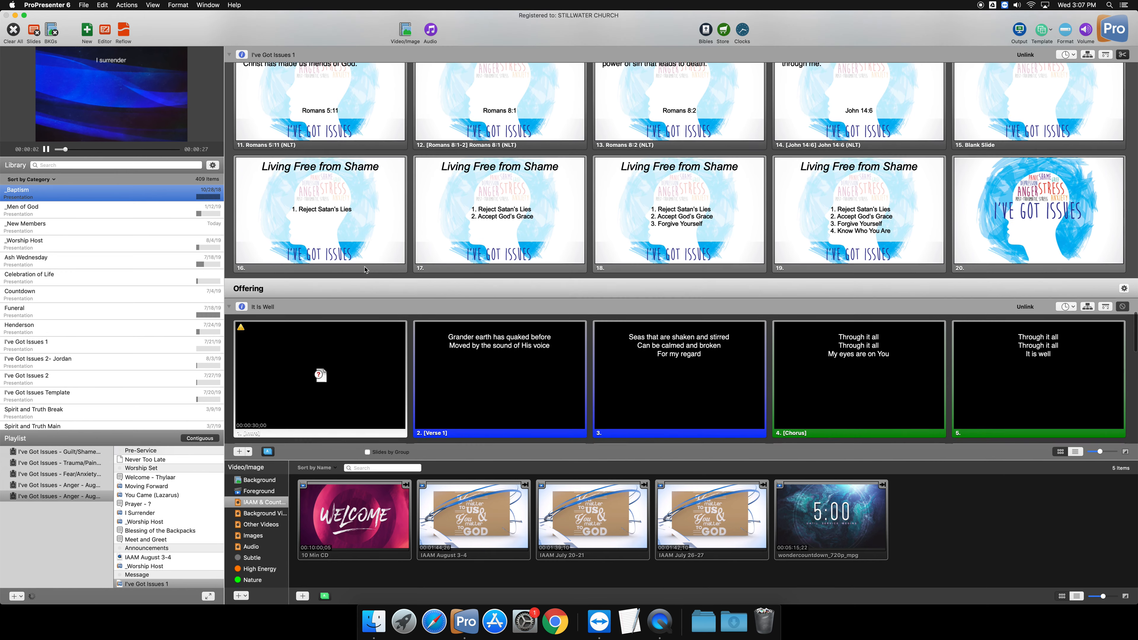
pyautogui.scroll(-5, 365, 269)
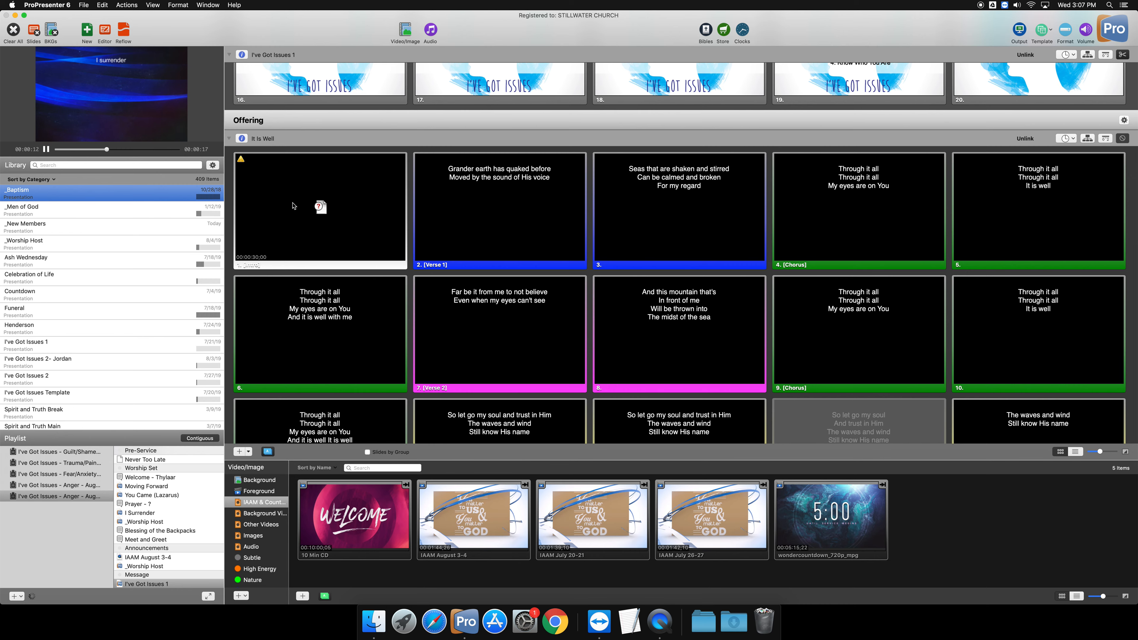
pyautogui.scroll(5, 293, 216)
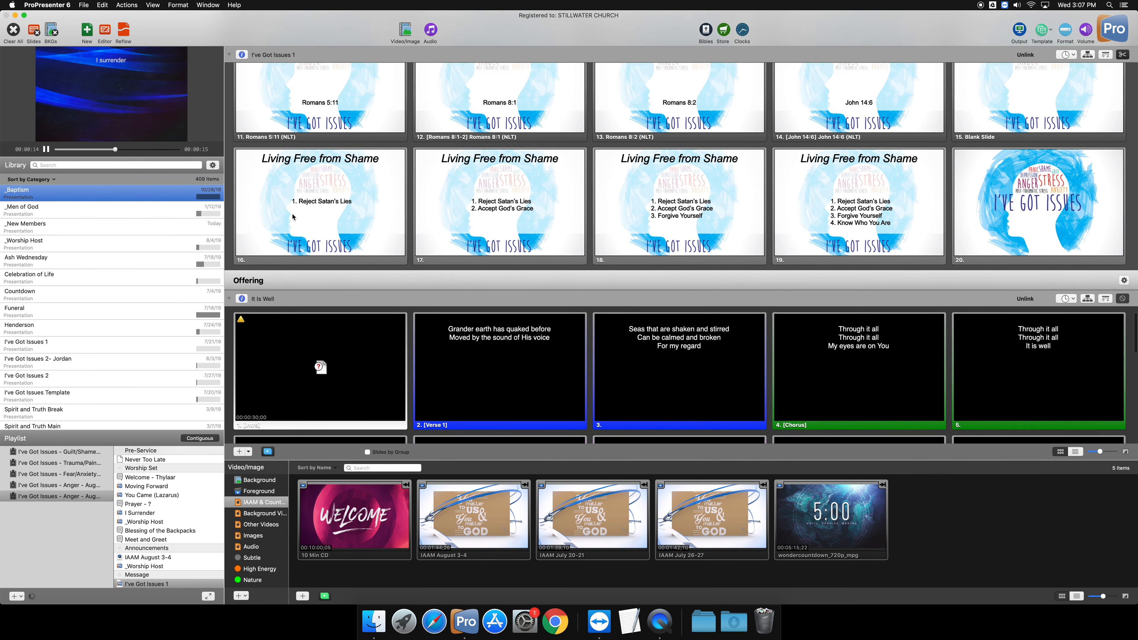
pyautogui.scroll(8, 293, 216)
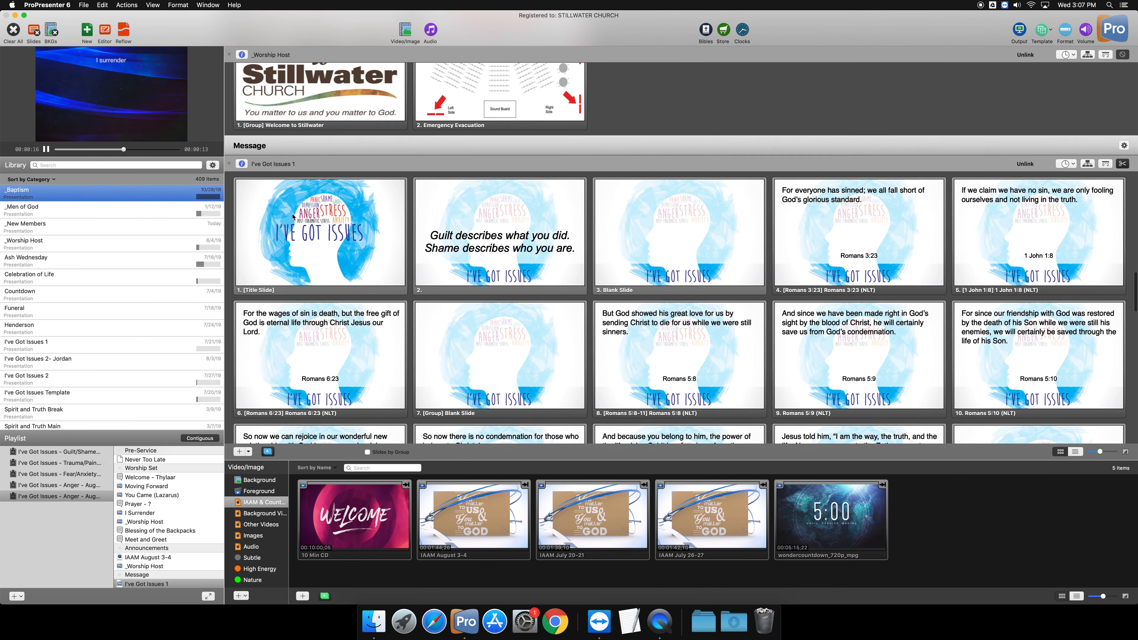
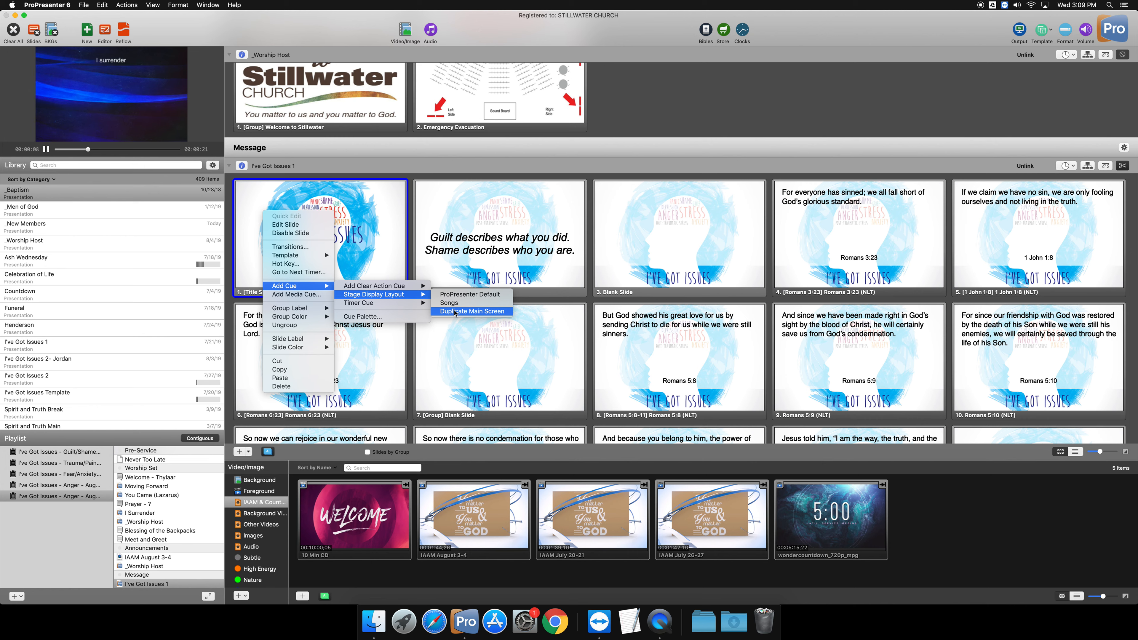
# Add a stage display layout cue for Duplicate Main Screen to the title slide of I've Got Issues 1
pyautogui.click(455, 312)
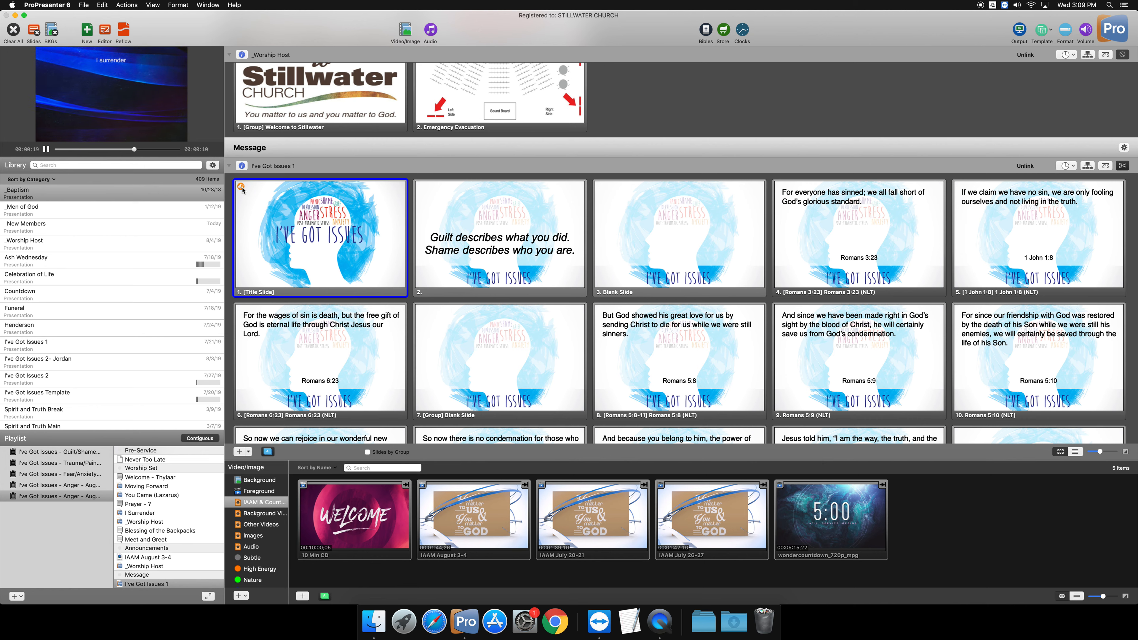
pyautogui.rightClick(276, 229)
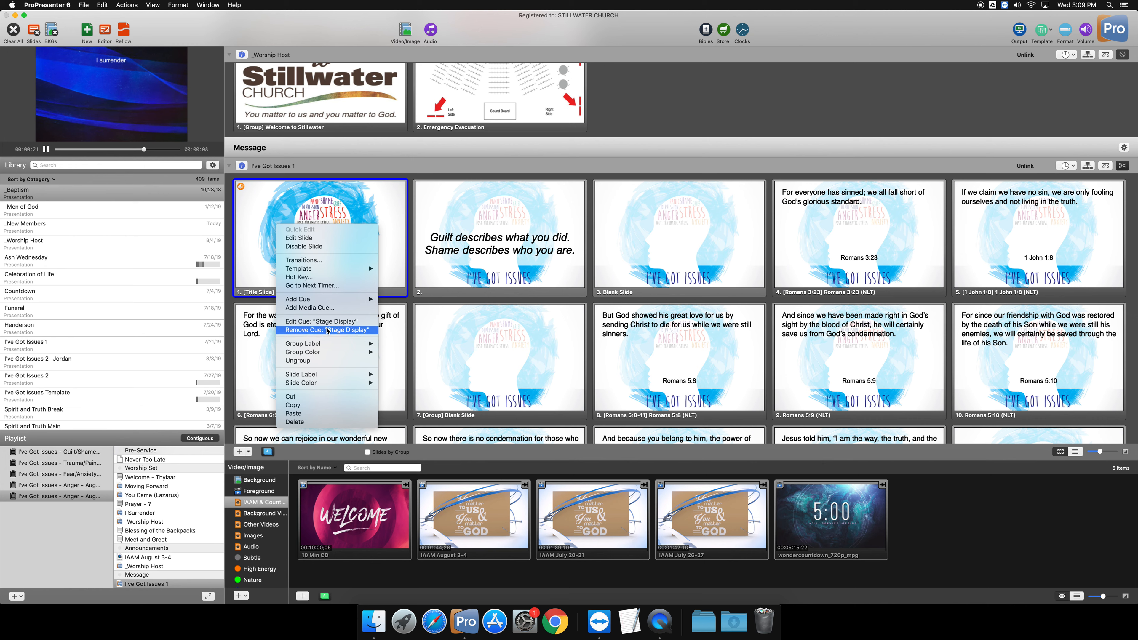
pyautogui.click(509, 213)
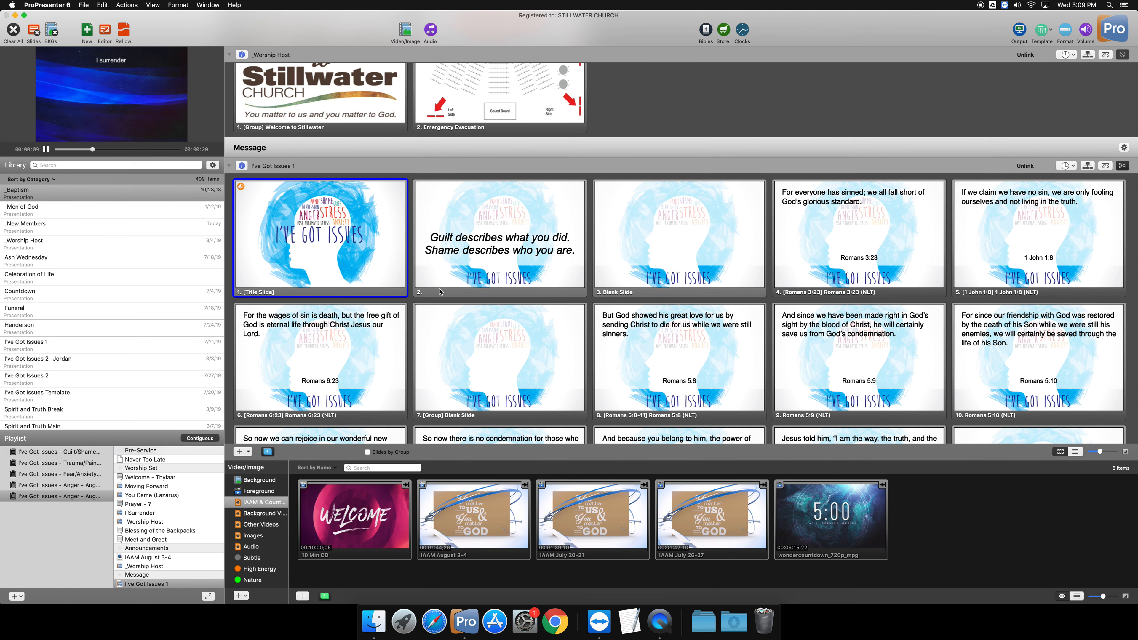
pyautogui.scroll(-4, 460, 317)
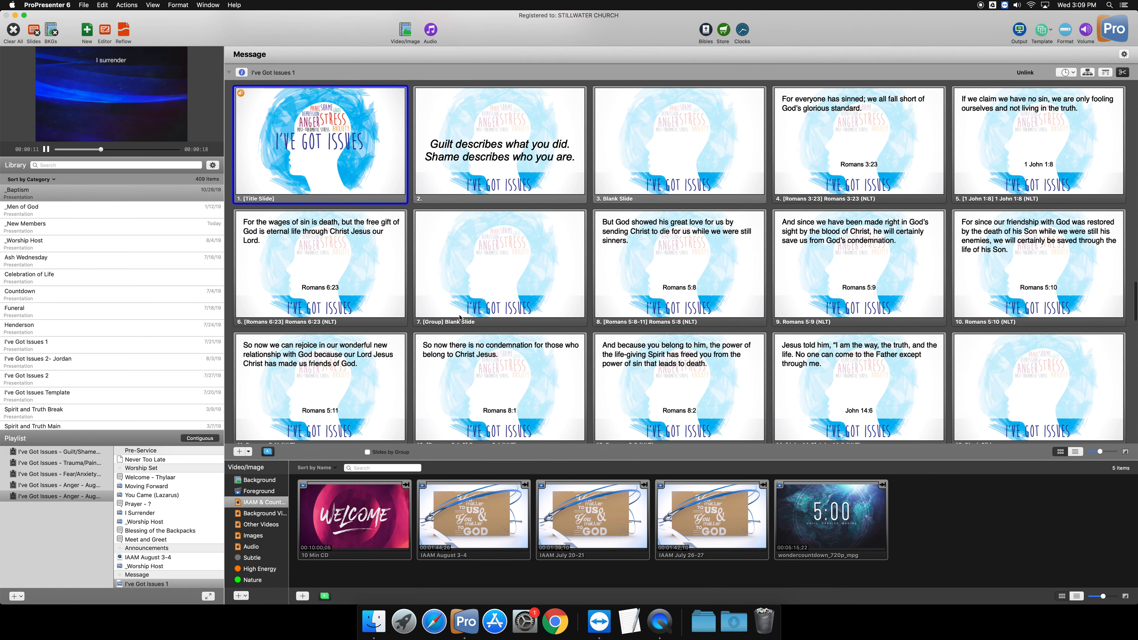
# Add a stage display layout cue for Songs to the final slide of I've Got Issues 1 and trigger that slide
pyautogui.scroll(-15, 460, 317)
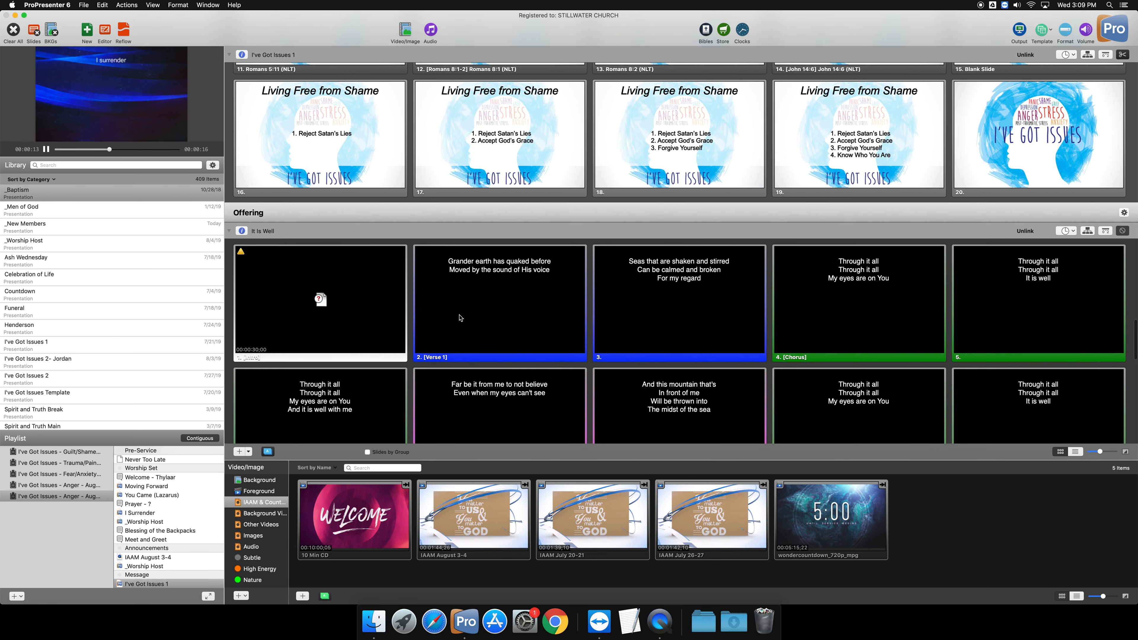
pyautogui.rightClick(1005, 118)
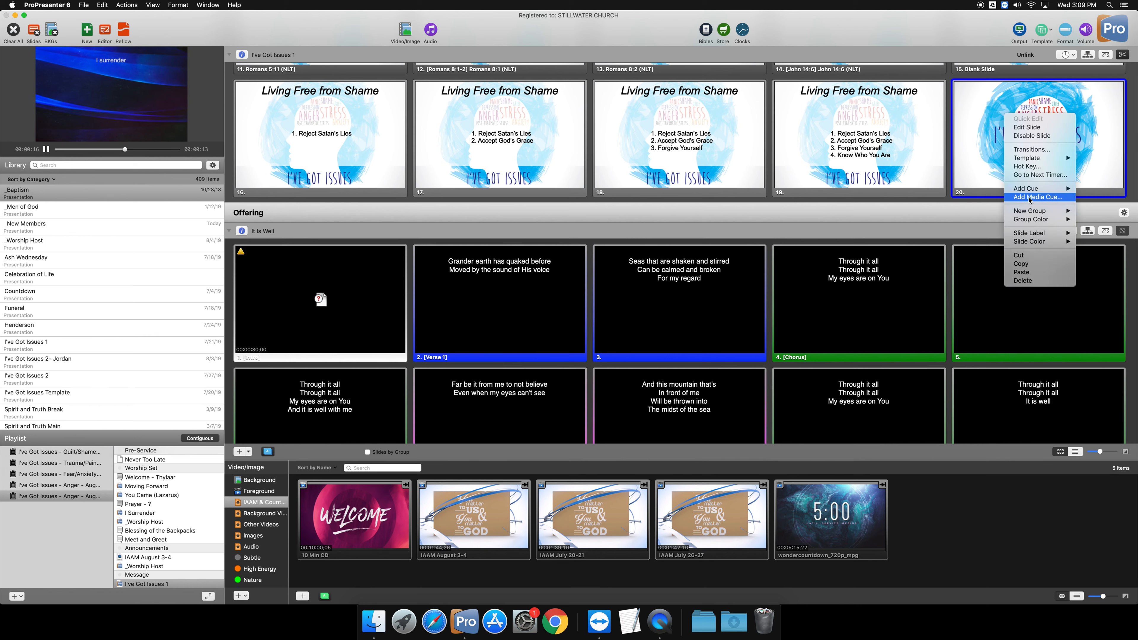
pyautogui.moveTo(1031, 189)
pyautogui.moveTo(968, 198)
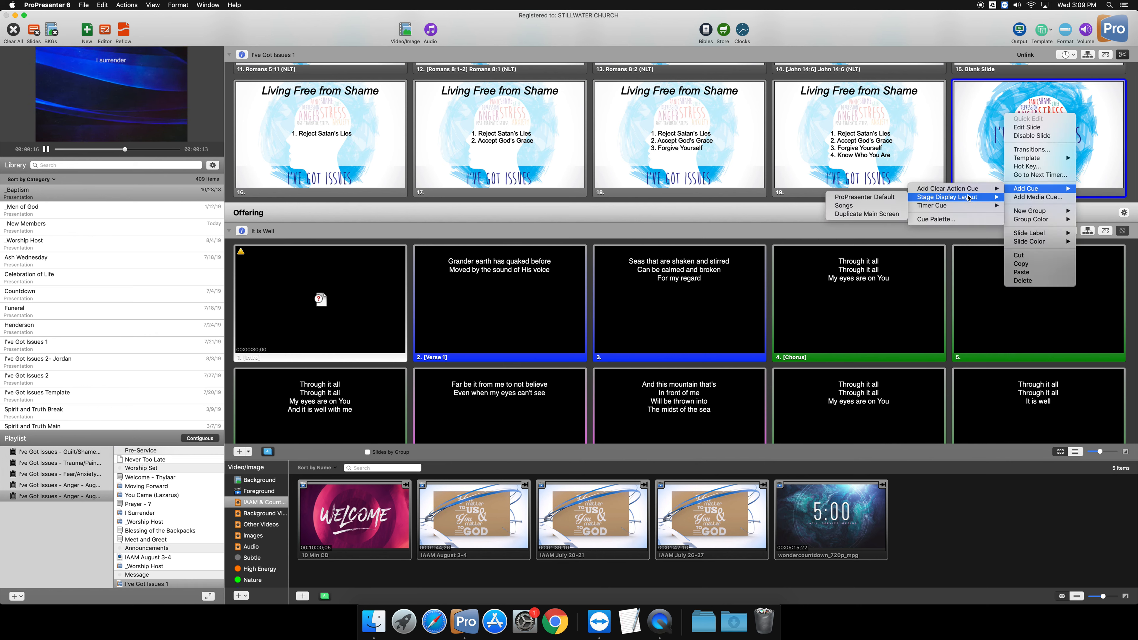
pyautogui.click(853, 207)
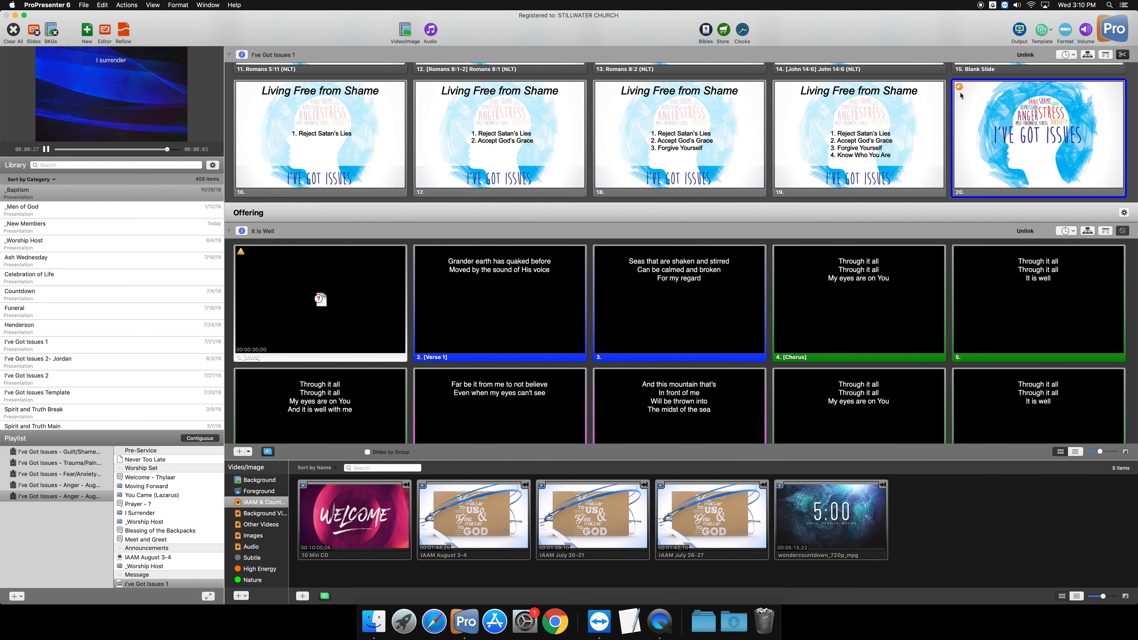
pyautogui.click(1006, 111)
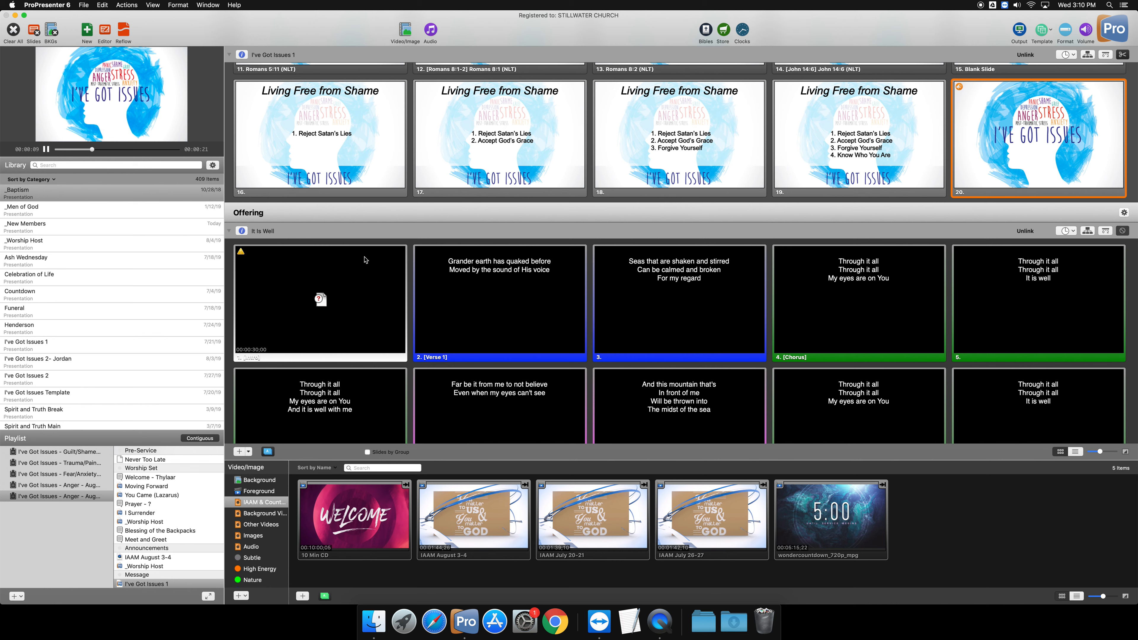
# Remove the acrylic21_1080p media cue from the first slide of It Is Well
pyautogui.rightClick(292, 281)
pyautogui.click(291, 281)
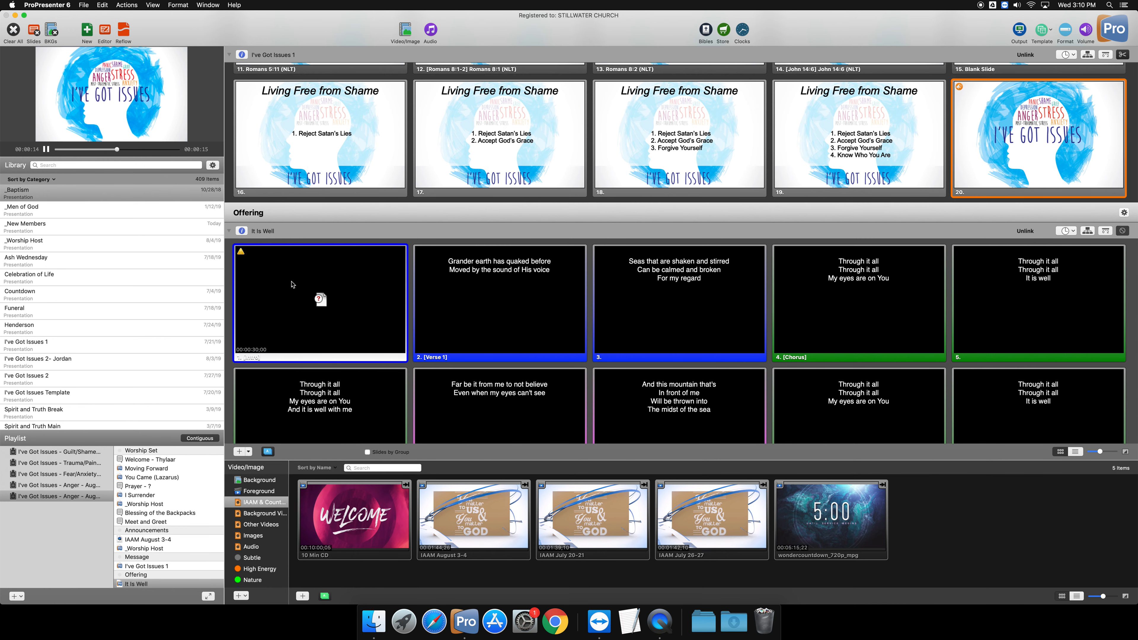
pyautogui.rightClick(282, 280)
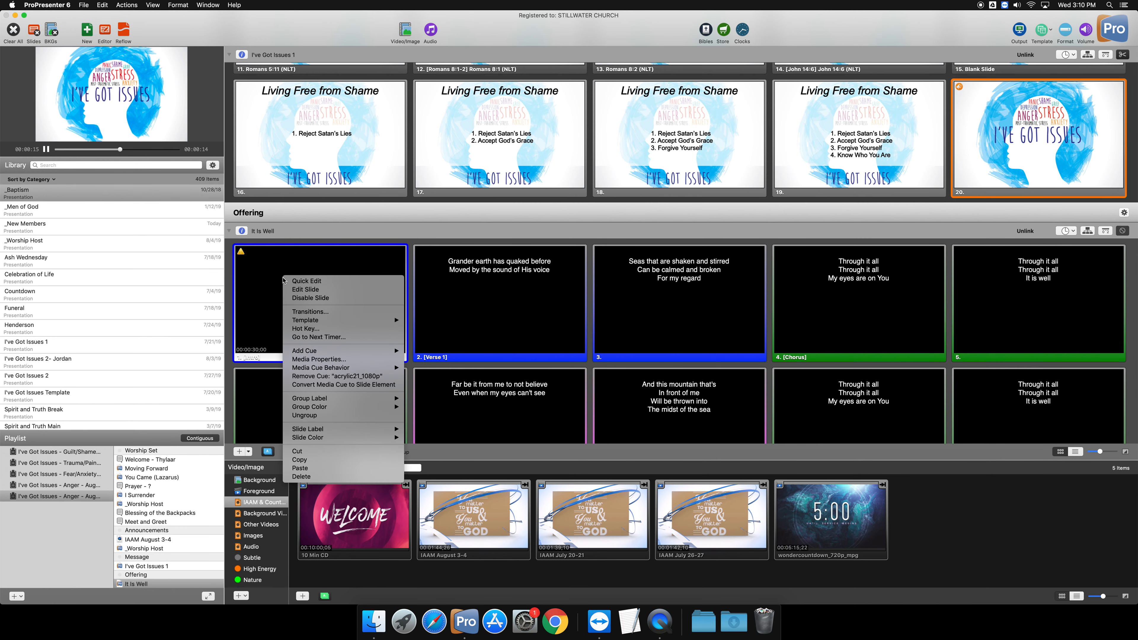
pyautogui.click(320, 377)
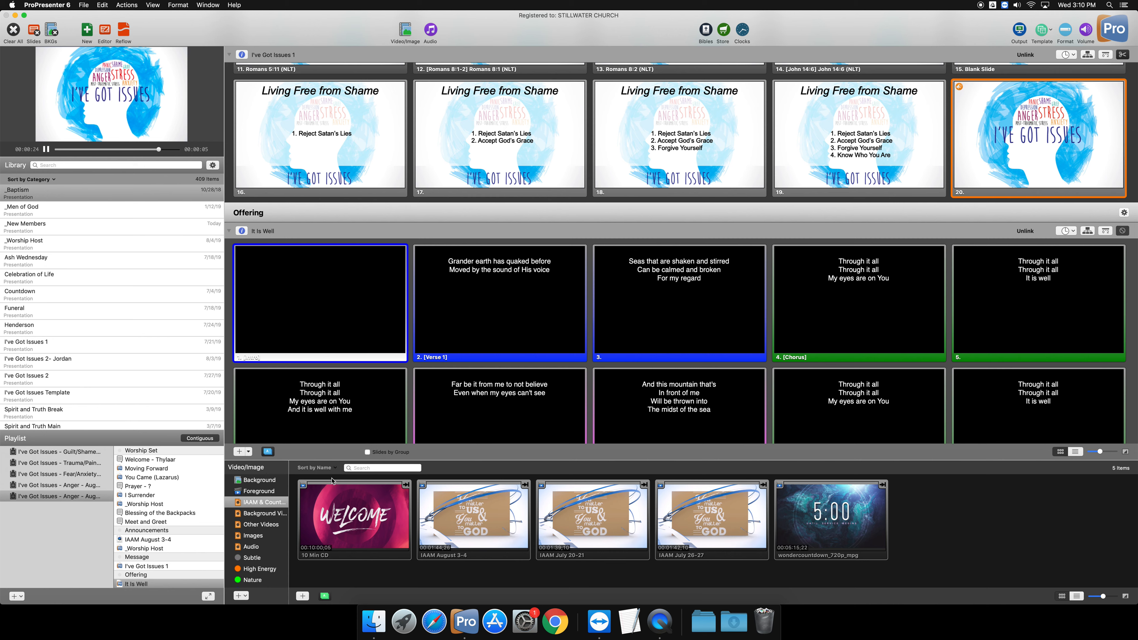
# Search the background videos for "grun" and add Grunge Silk Love-HD 1080 to the first slide of It Is Well
pyautogui.click(262, 514)
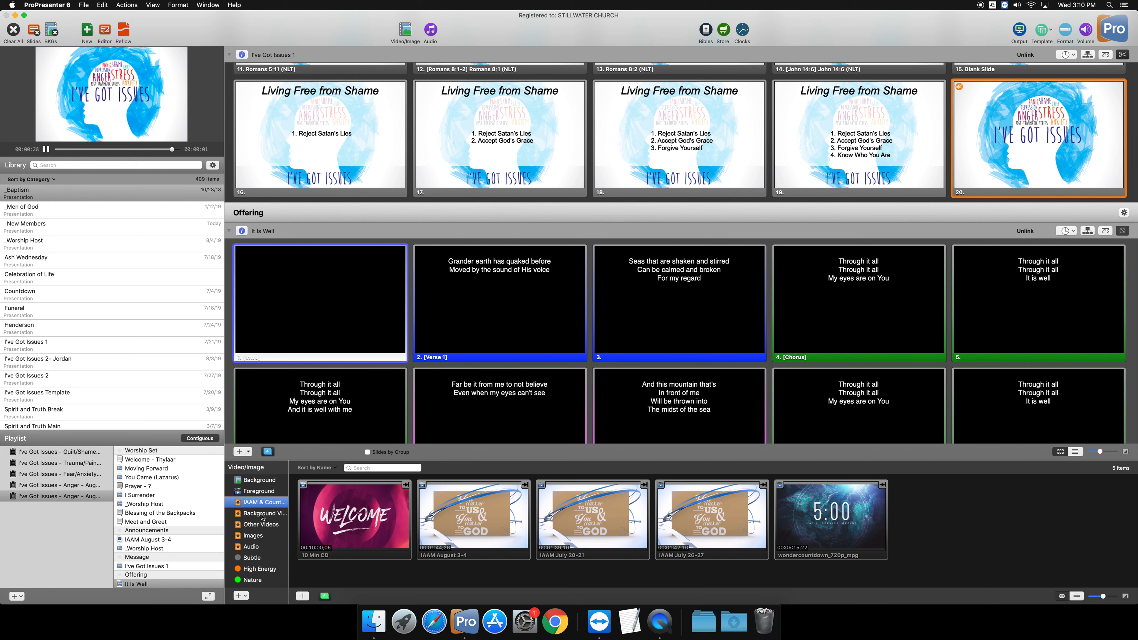
pyautogui.click(353, 469)
pyautogui.write('grun')
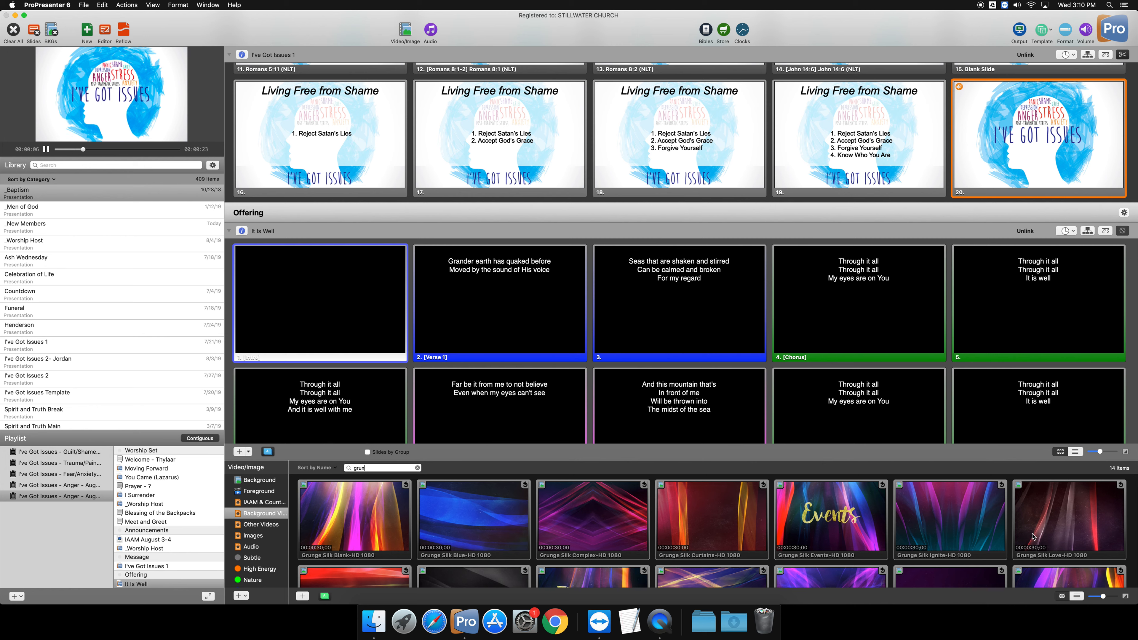
pyautogui.moveTo(1088, 533); pyautogui.dragTo(321, 310)
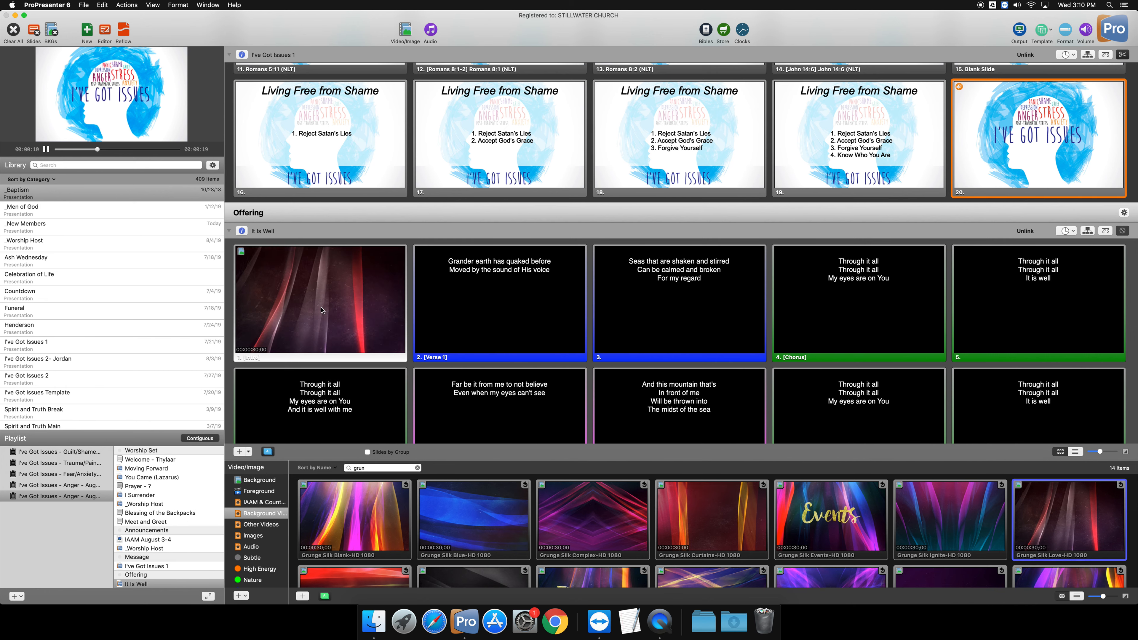
# Link the Grunge Silk Thanks For Joining Us-HD 1080 video to the Thanks For Joining Us Loop item
pyautogui.scroll(-8, 321, 310)
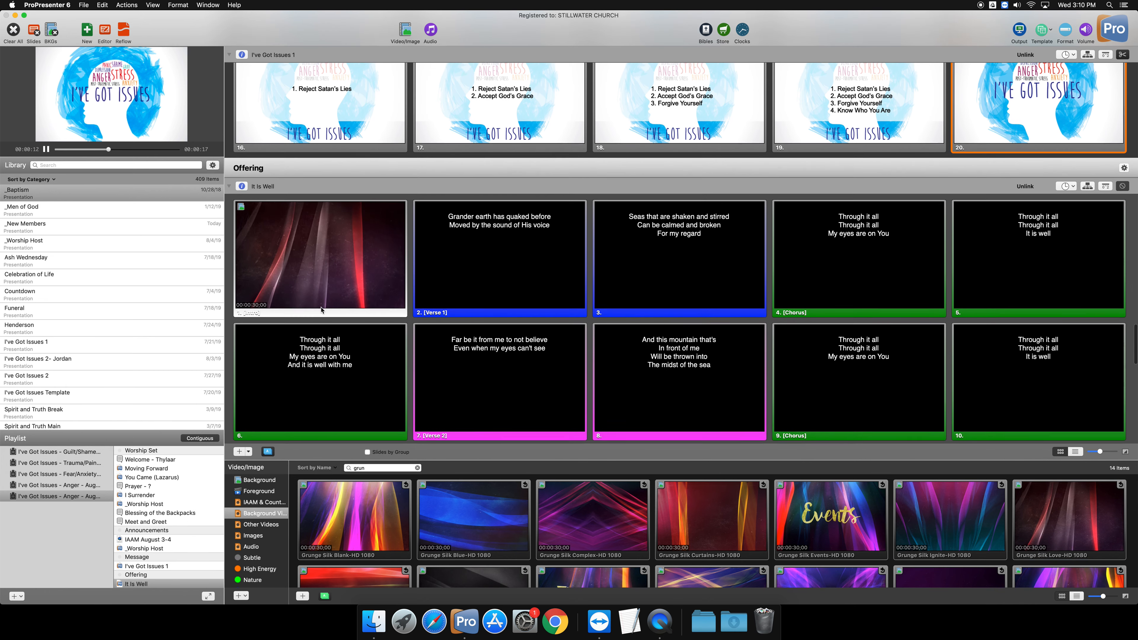
pyautogui.scroll(-10, 321, 310)
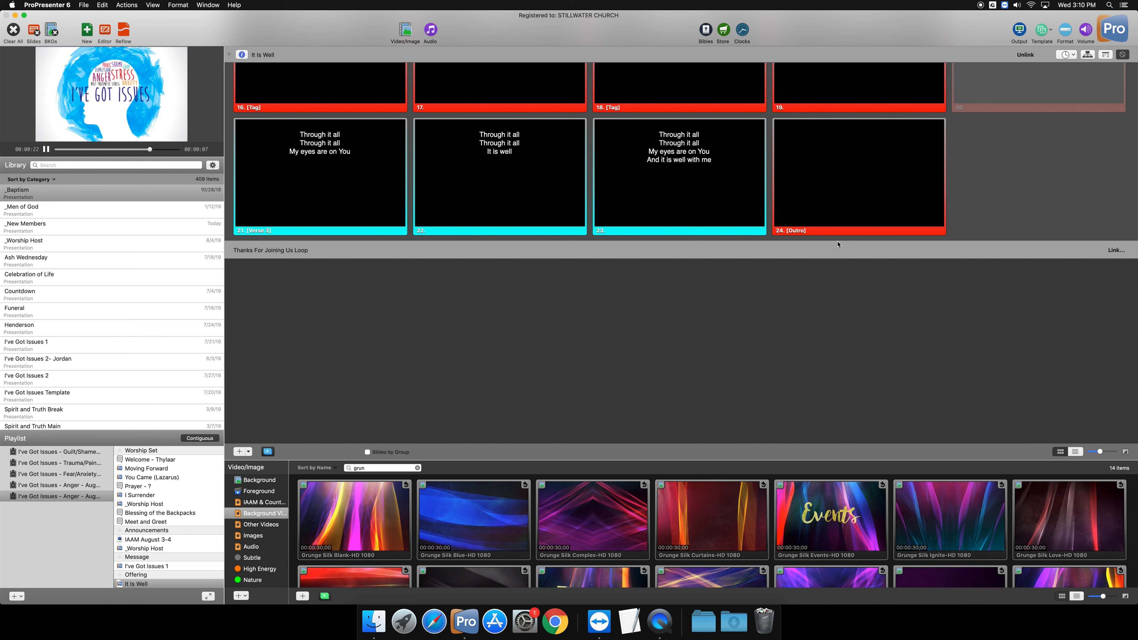
pyautogui.click(1116, 250)
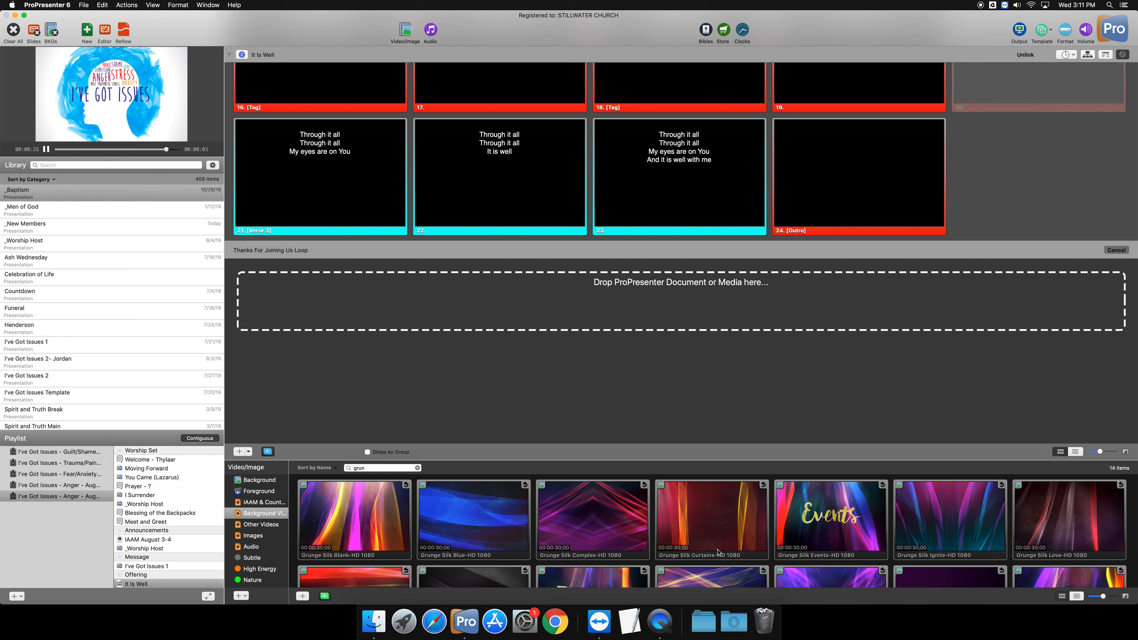
pyautogui.scroll(-3, 718, 552)
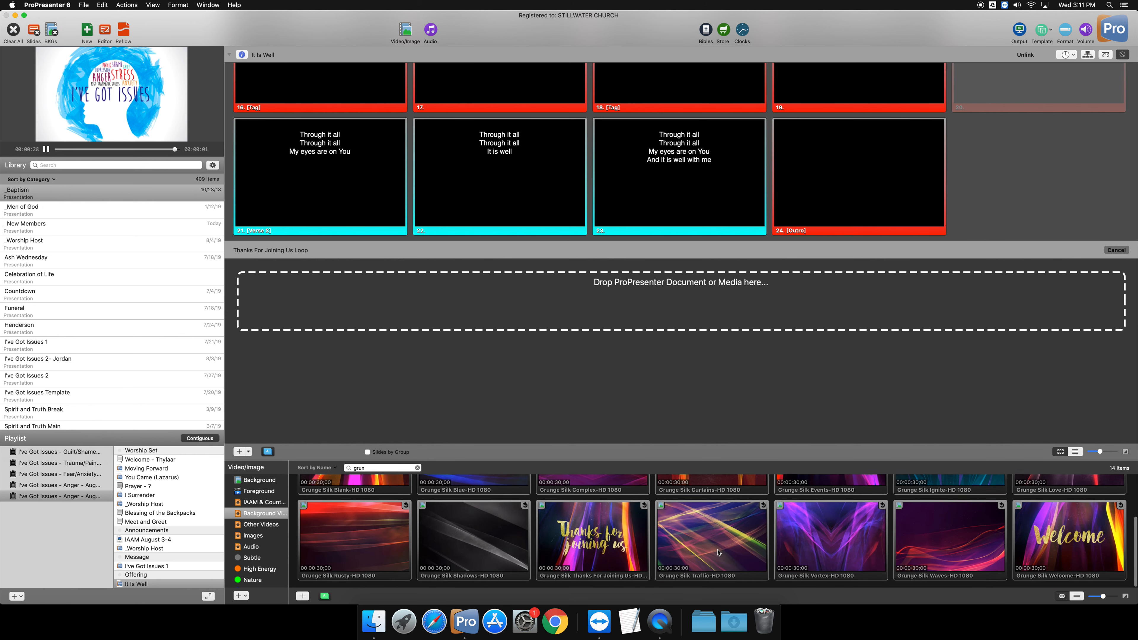
pyautogui.moveTo(589, 535); pyautogui.dragTo(460, 290)
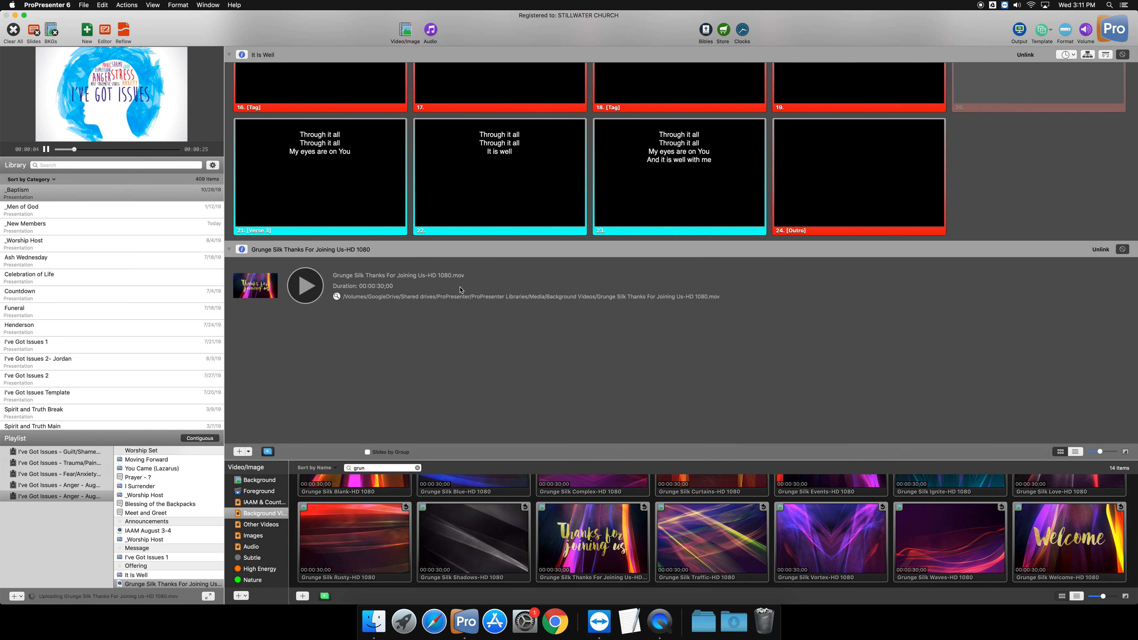
# Refresh the last I've Got Issues - Anger playlist from Planning Center, using the existing Grunge Silk Welcome-HD 1080 and 10 Min CD files
pyautogui.scroll(20, 460, 289)
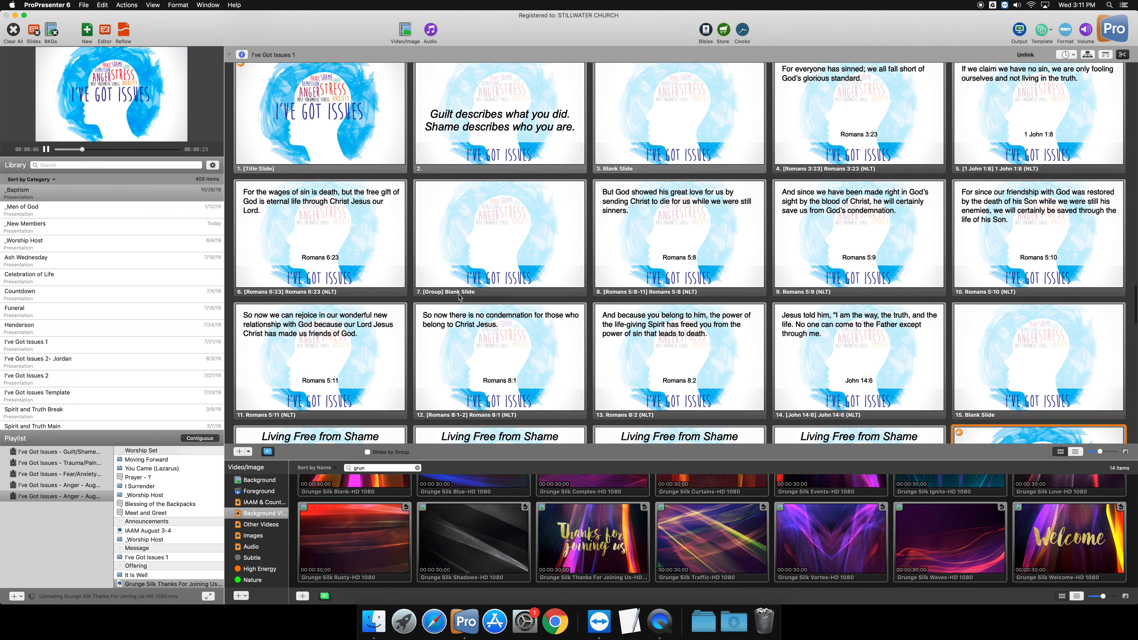
pyautogui.scroll(20, 461, 297)
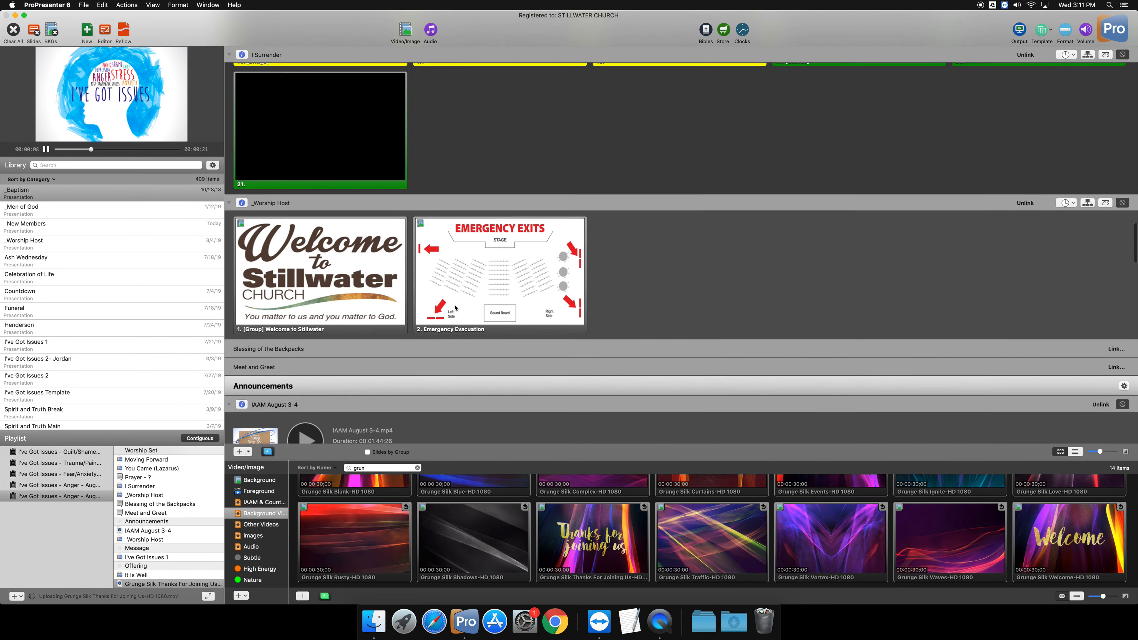
pyautogui.scroll(20, 454, 308)
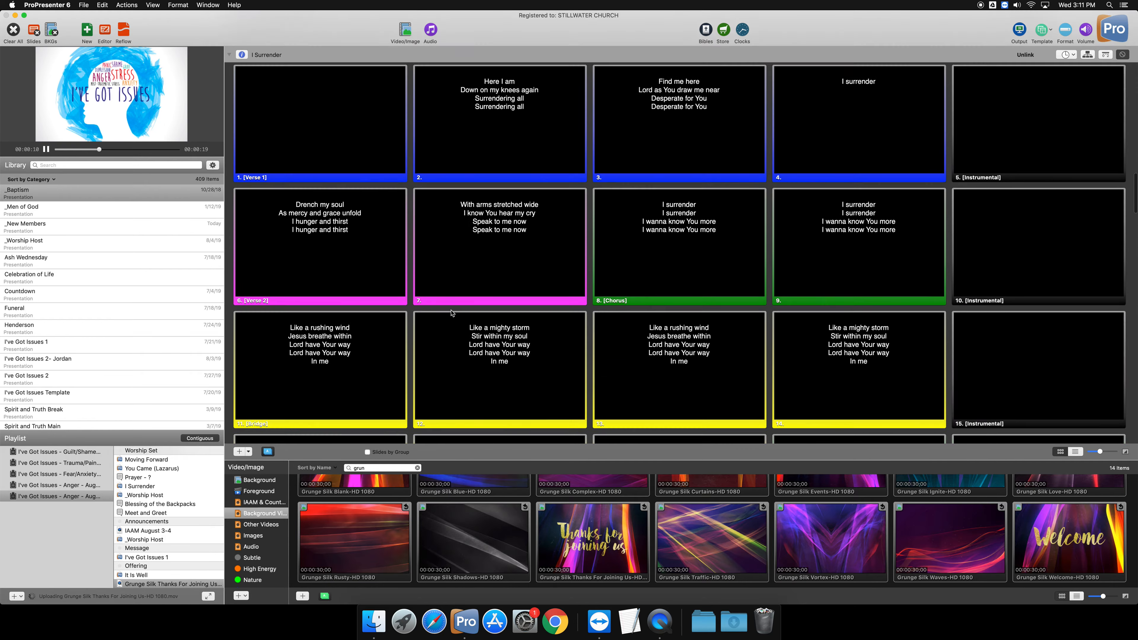
pyautogui.scroll(10, 452, 312)
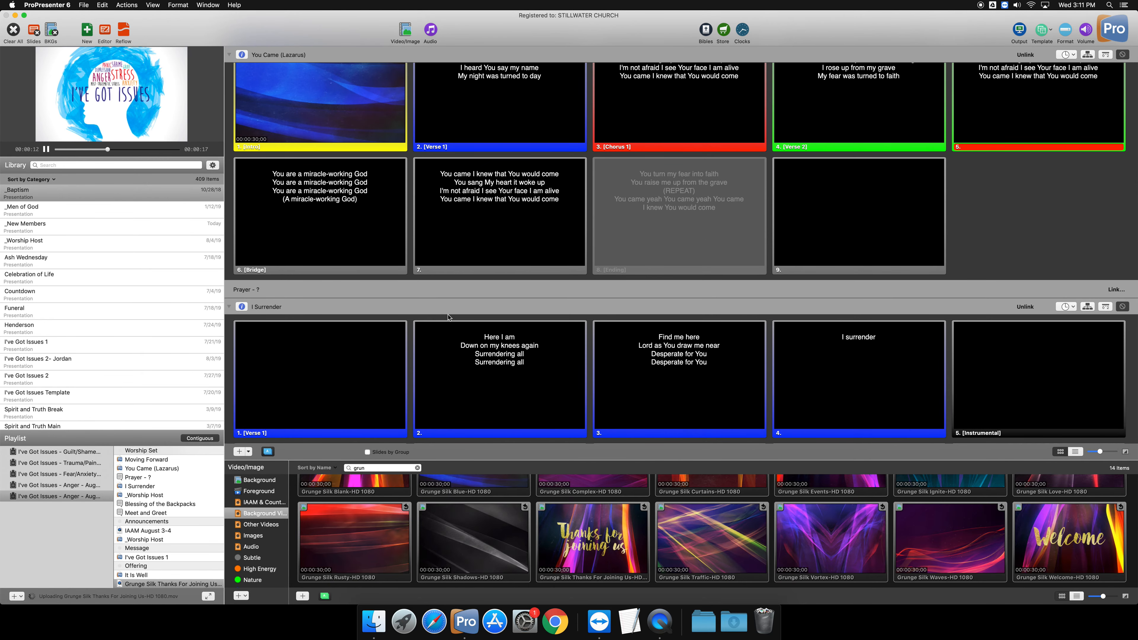
pyautogui.scroll(15, 448, 316)
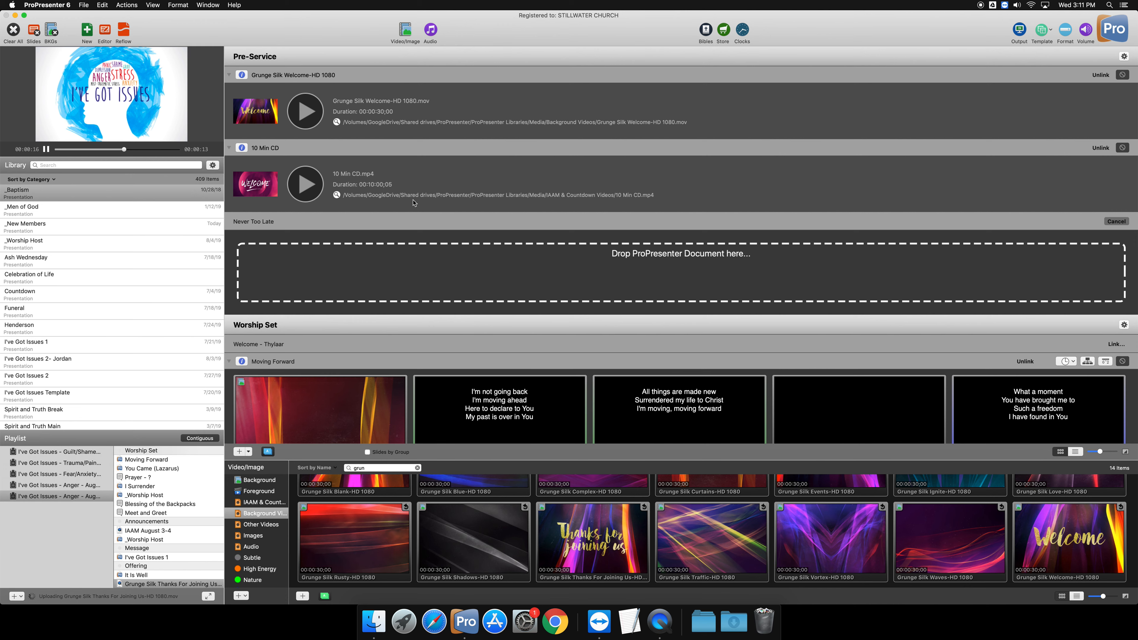
pyautogui.moveTo(102, 498)
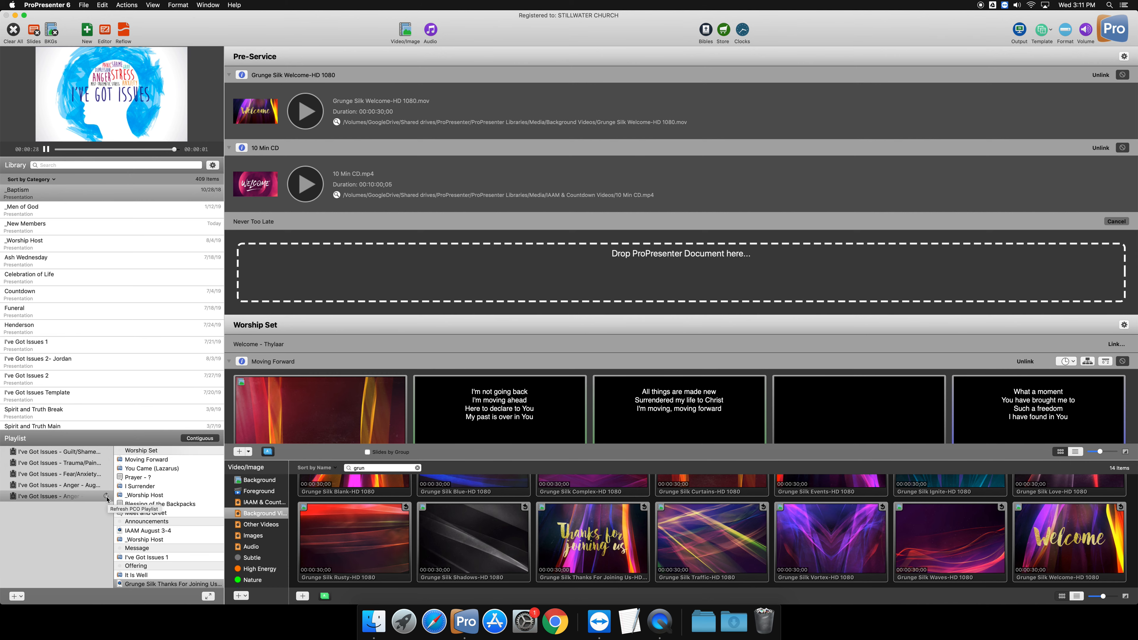
pyautogui.click(106, 496)
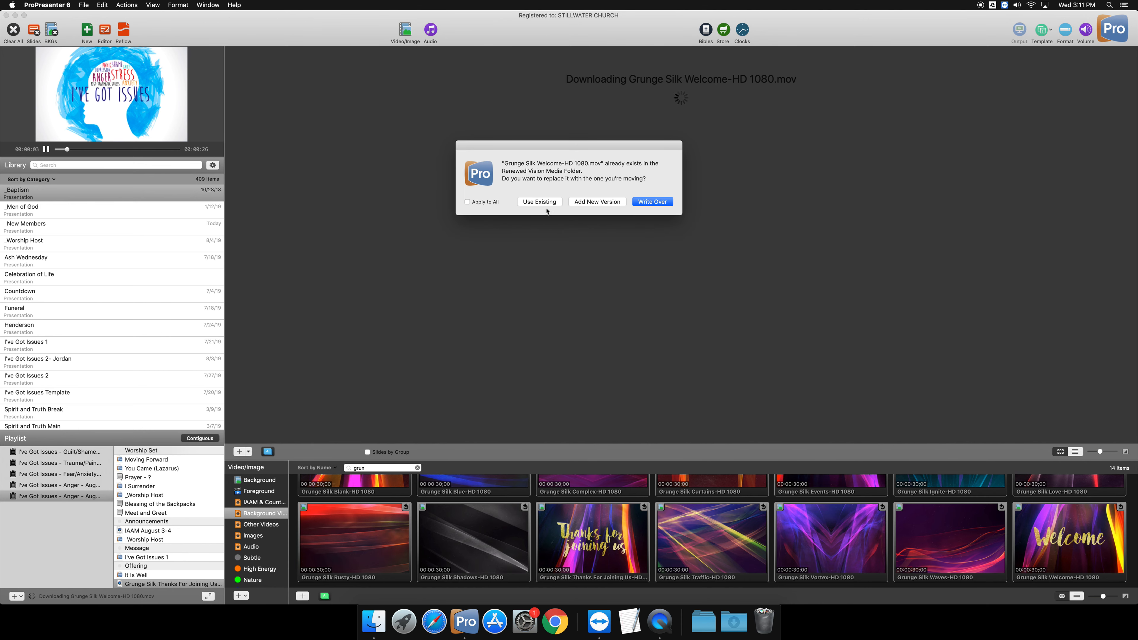
pyautogui.click(471, 205)
pyautogui.click(524, 203)
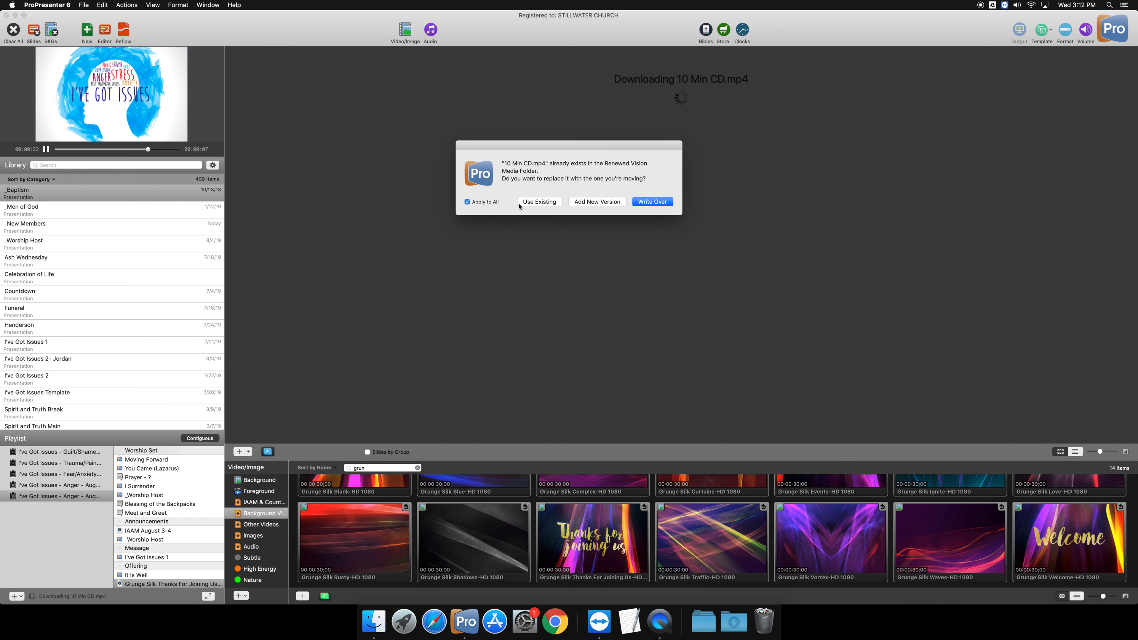
pyautogui.click(532, 203)
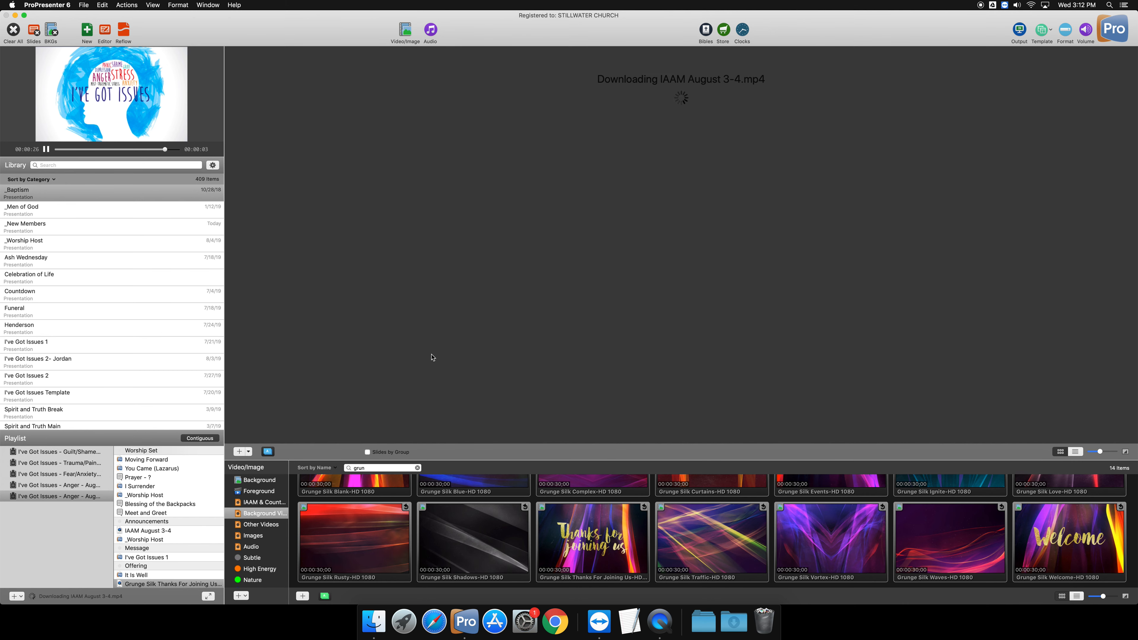
# Clear the media search and hide the Video/Image bin
pyautogui.click(417, 468)
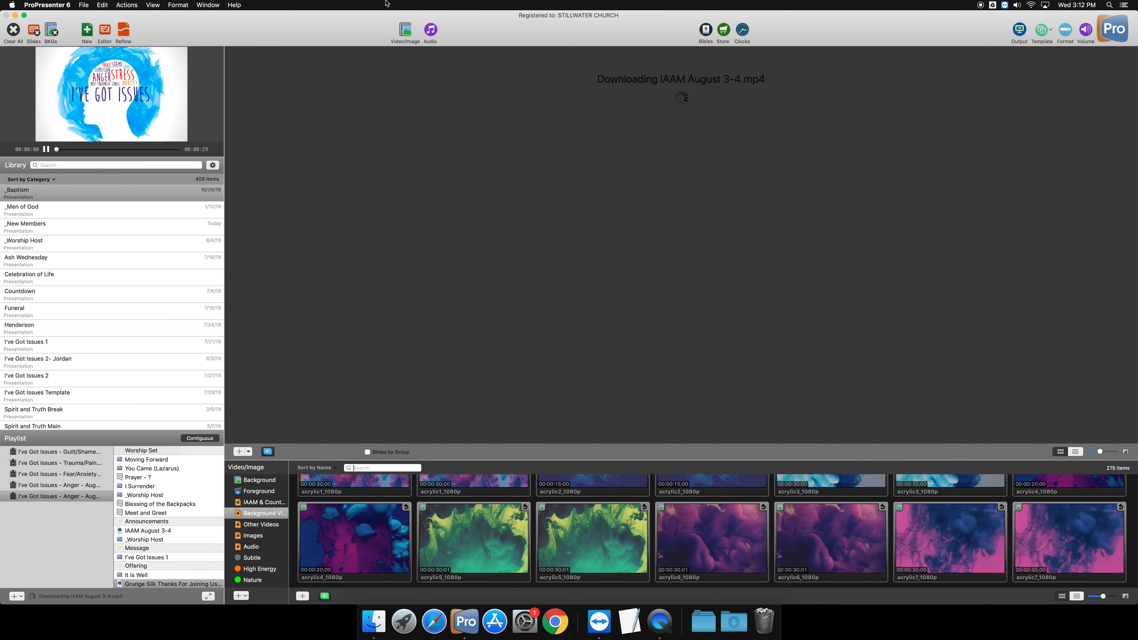
pyautogui.click(405, 31)
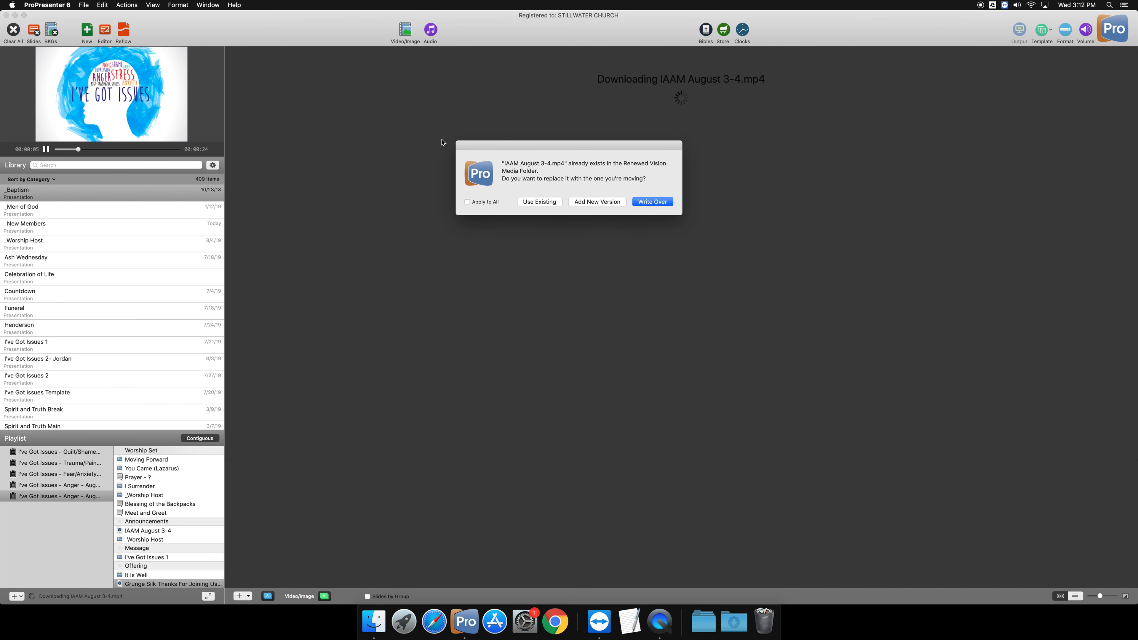
# Use the existing IAAM August 3-4 and Grunge Silk Thanks For Joining Us-HD 1080 files for the refresh, with the choice applied to all
pyautogui.click(479, 204)
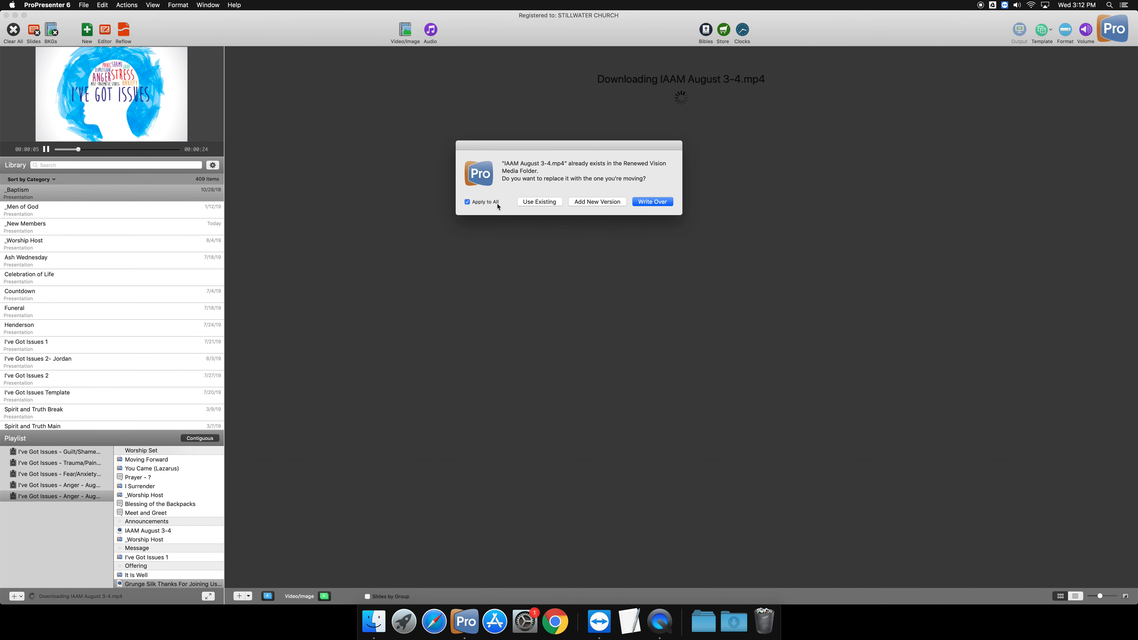
pyautogui.click(528, 204)
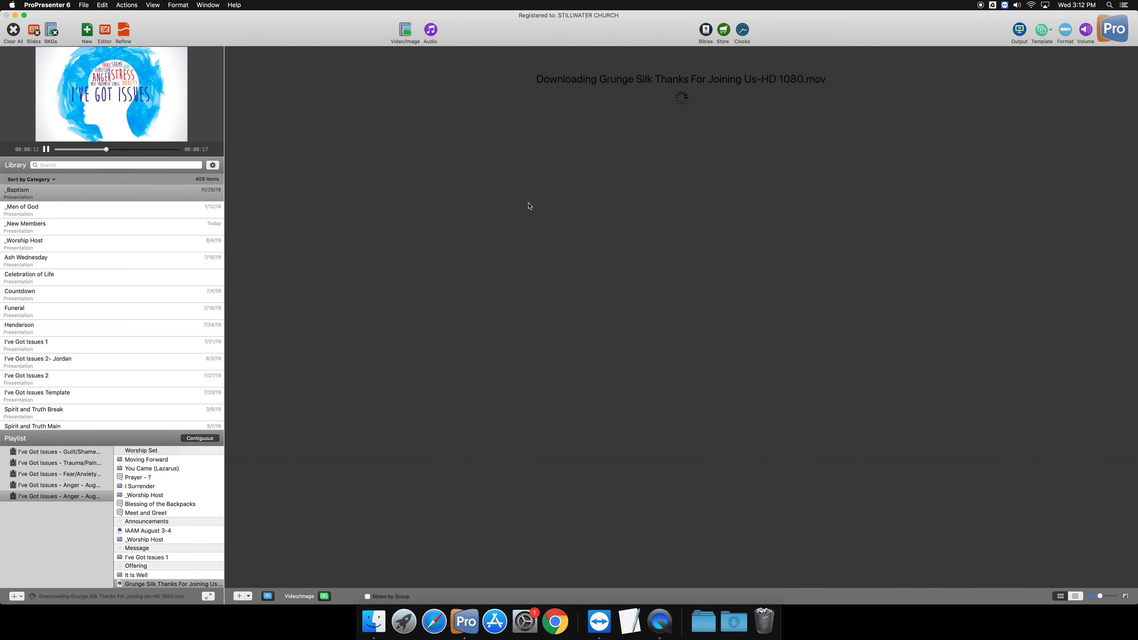
pyautogui.click(475, 202)
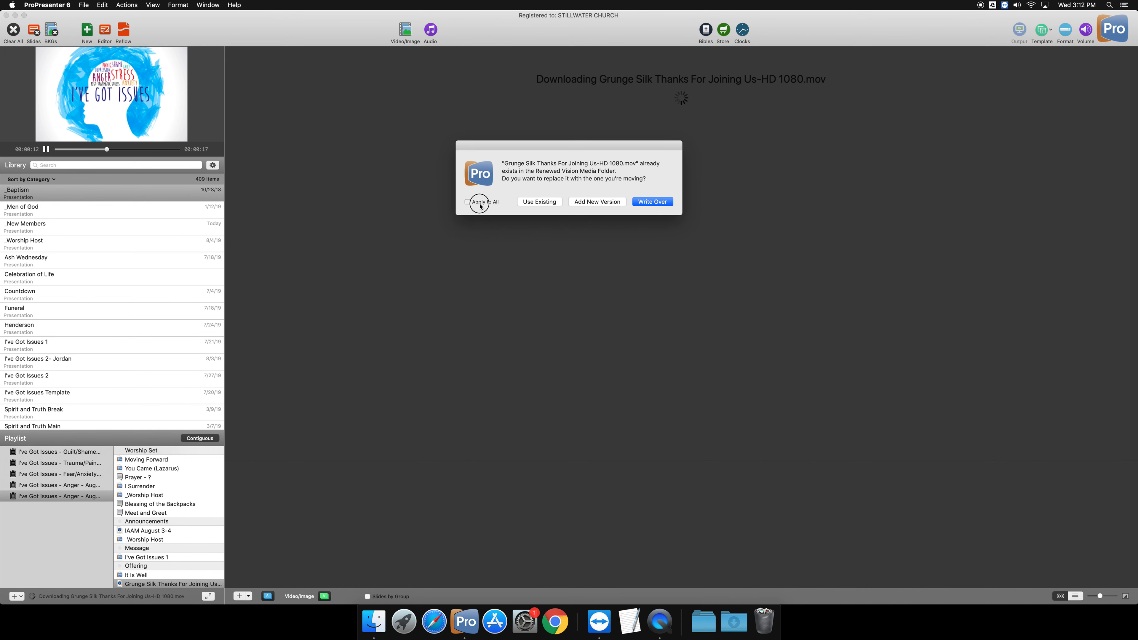
pyautogui.click(524, 204)
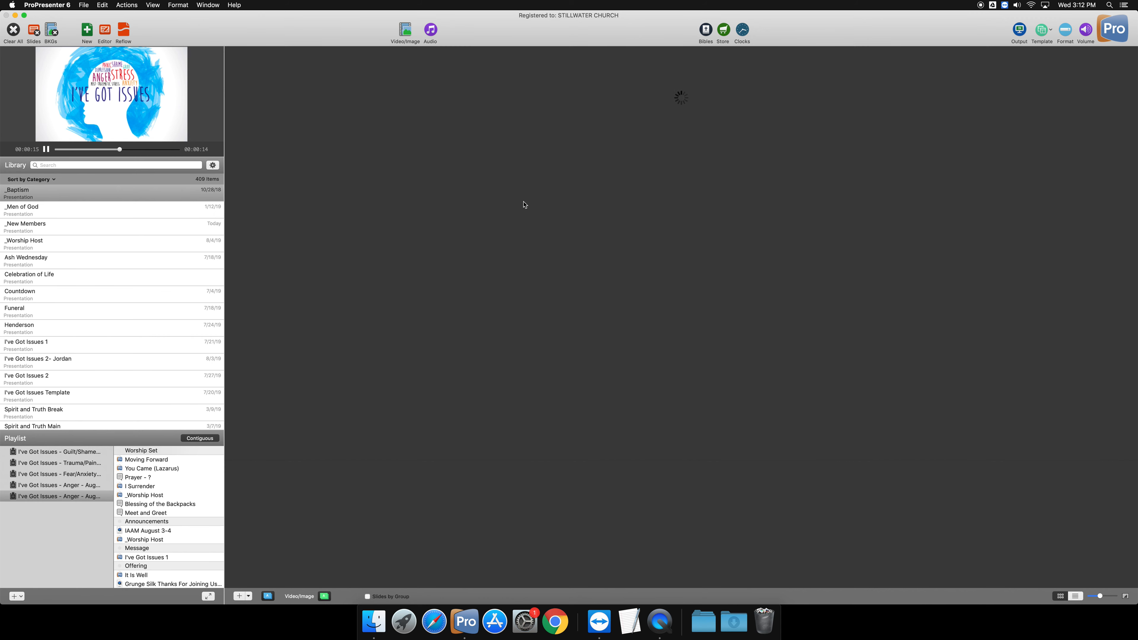